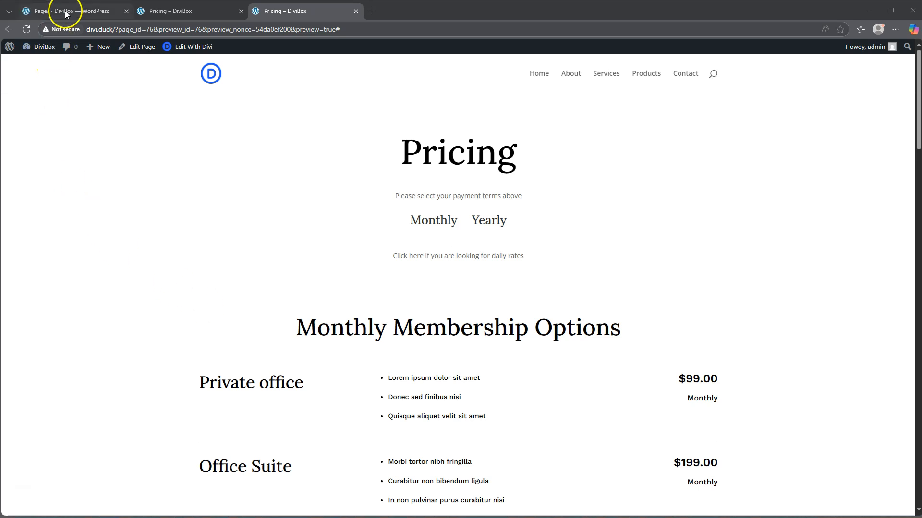
Show the Interactions settings of the Day Offices section in the Pricing page's builder
click(167, 11)
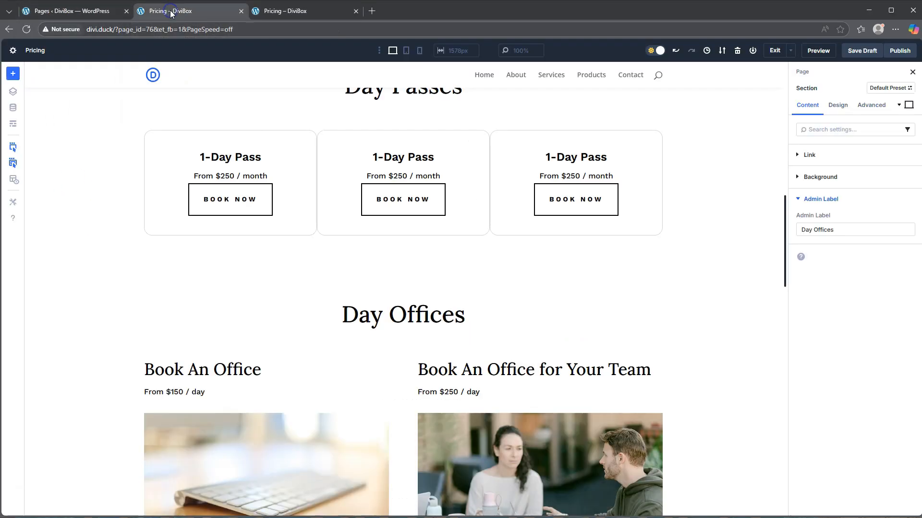
click(868, 108)
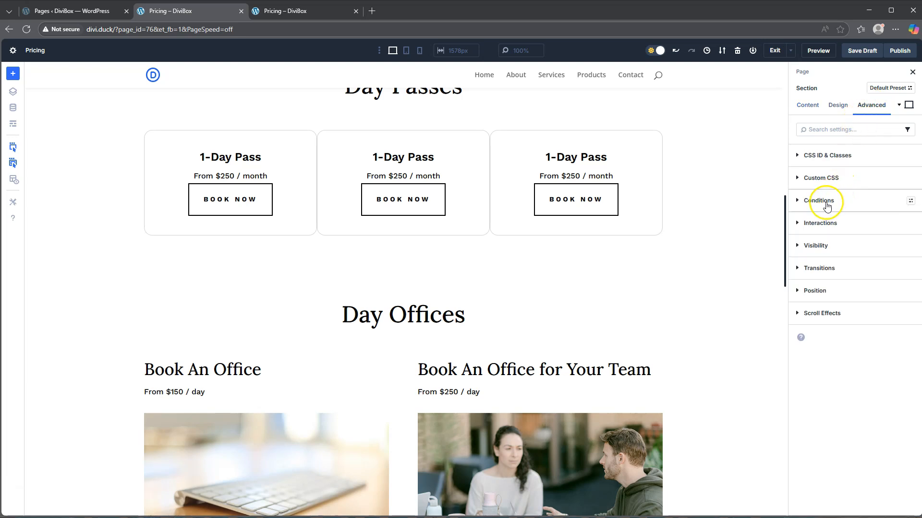
click(819, 224)
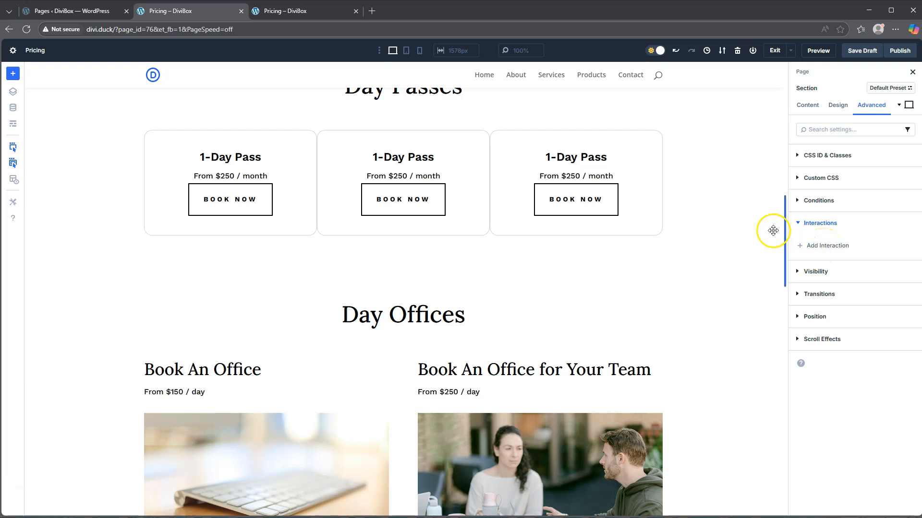
Test the daily rates link on the Pricing page preview, then return to the page's payment terms
click(307, 14)
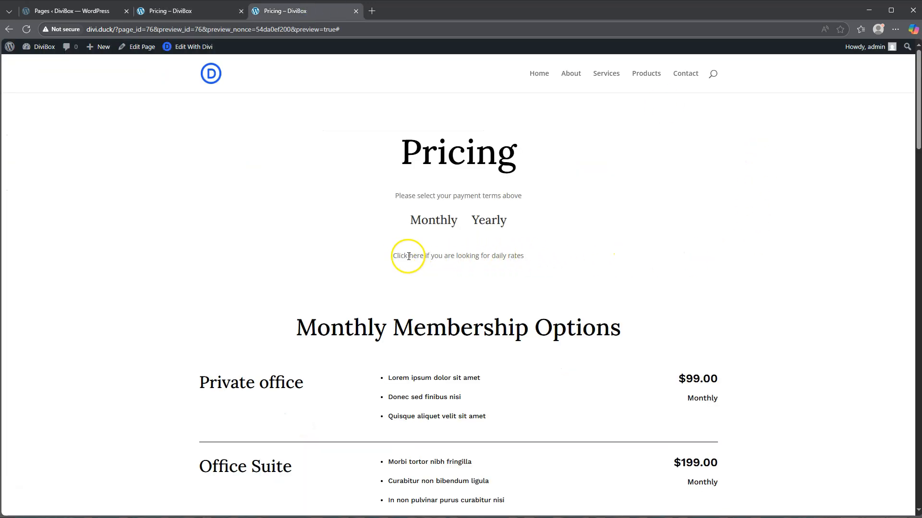
click(477, 258)
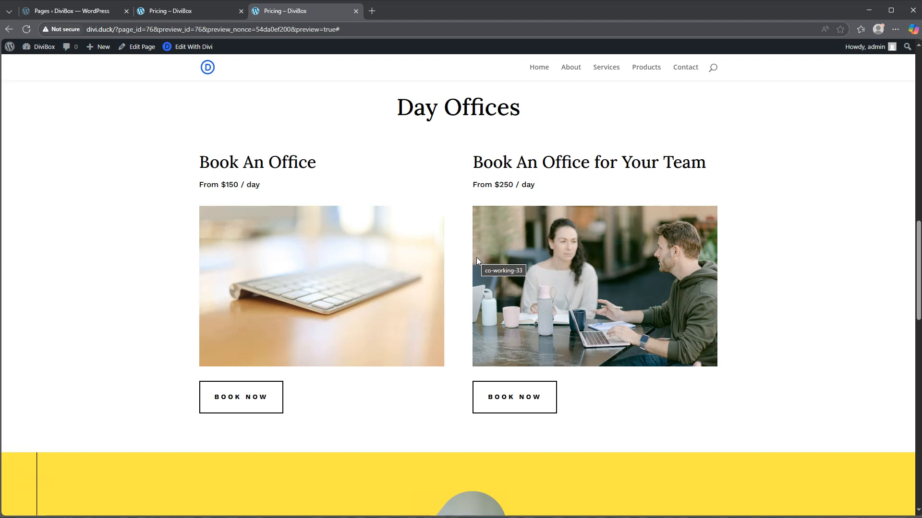
scroll(476, 257, up, 16)
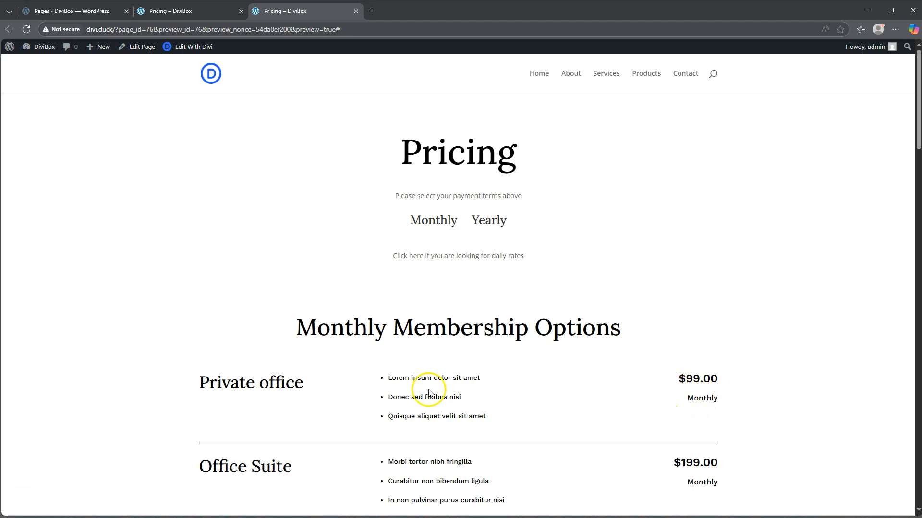
Test the Yearly and Monthly payment toggles on the preview and examine the prices of the membership options
click(490, 220)
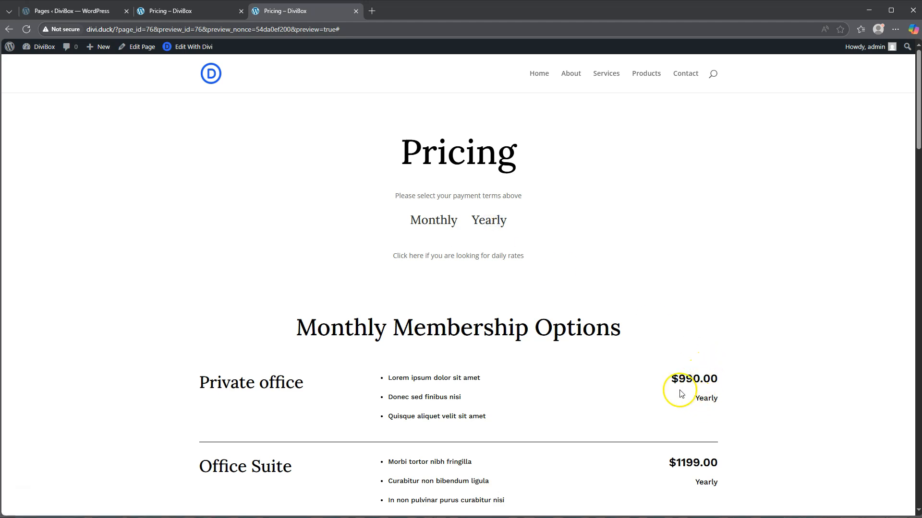
scroll(699, 431, down, 2)
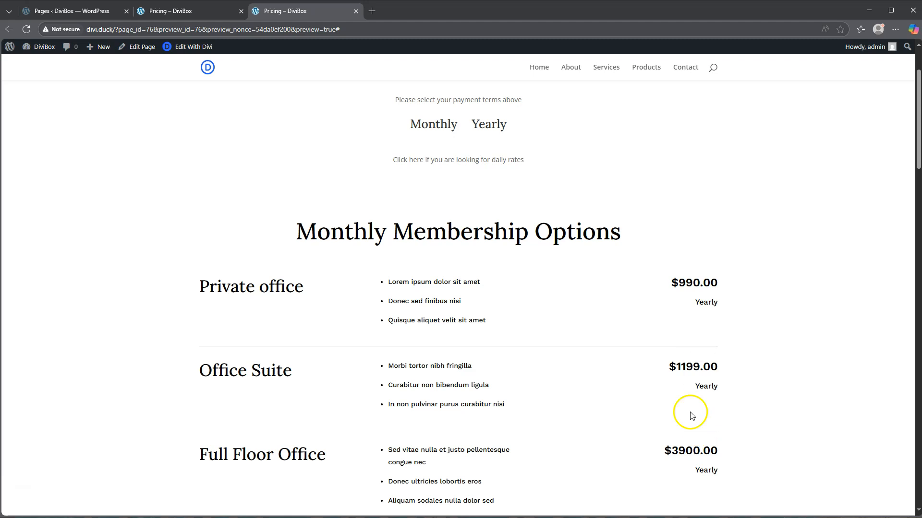
click(439, 129)
scroll(480, 185, down, 5)
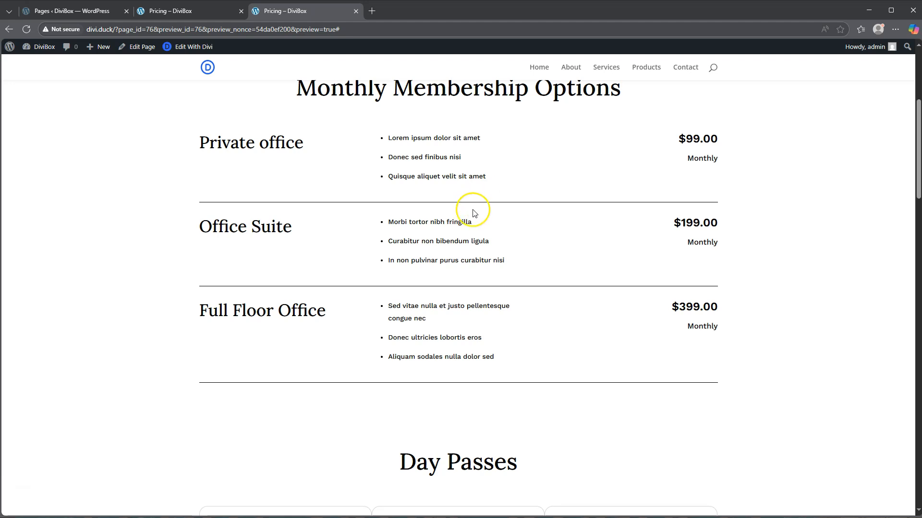
scroll(472, 211, up, 2)
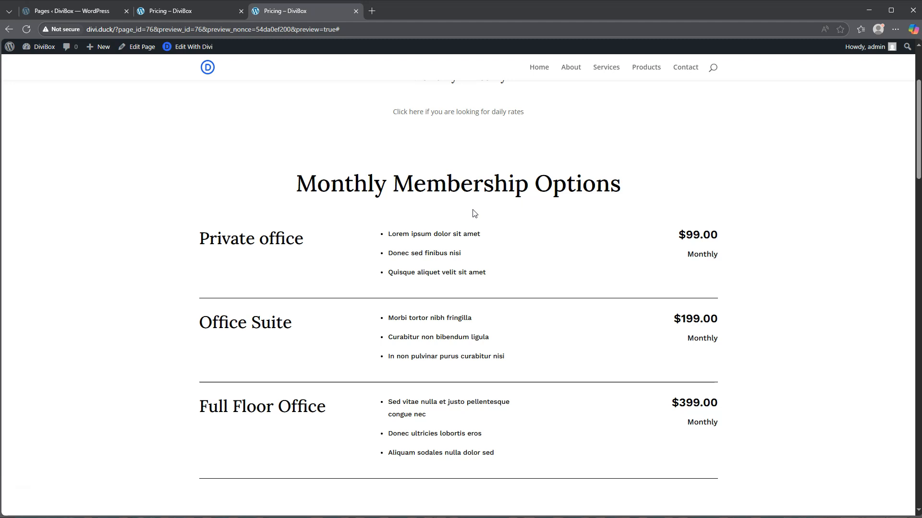
Close the existing Pricing page's builder and open the form for adding a new page in a separate browser tab
click(189, 13)
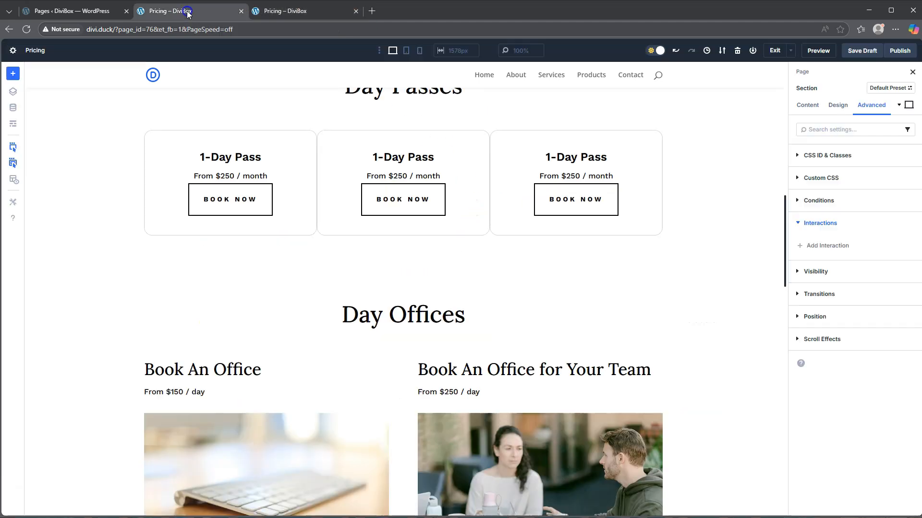
click(241, 11)
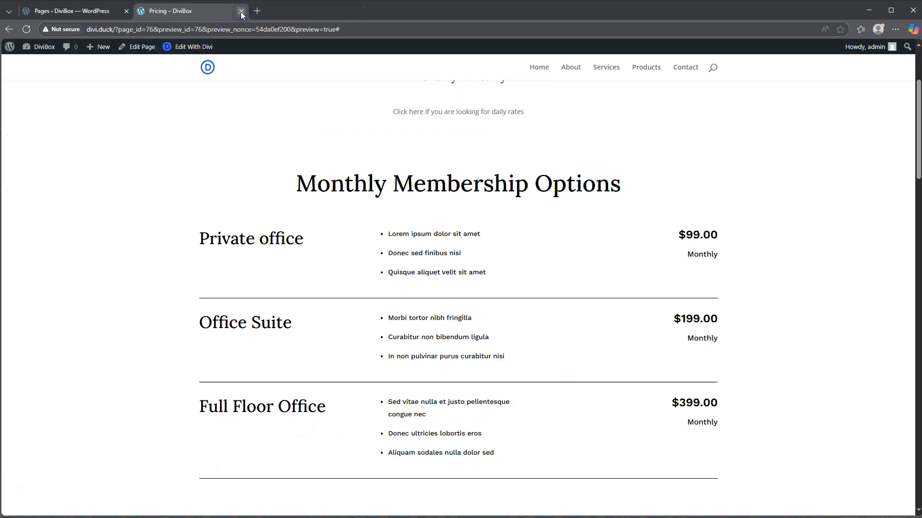
click(67, 12)
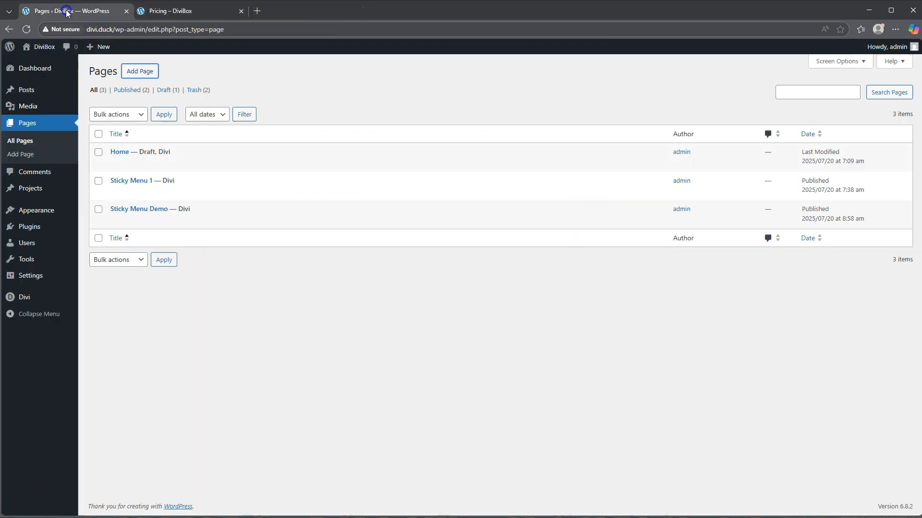
right_click(139, 71)
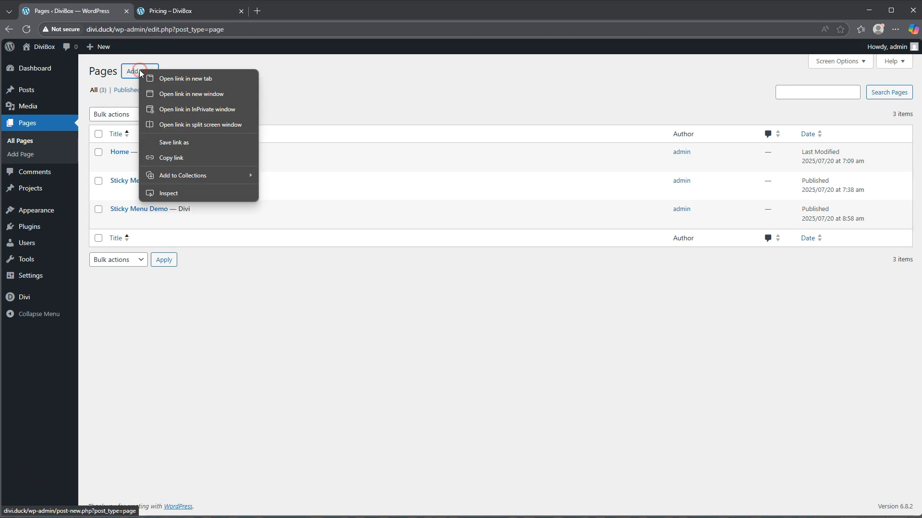
click(175, 80)
click(185, 11)
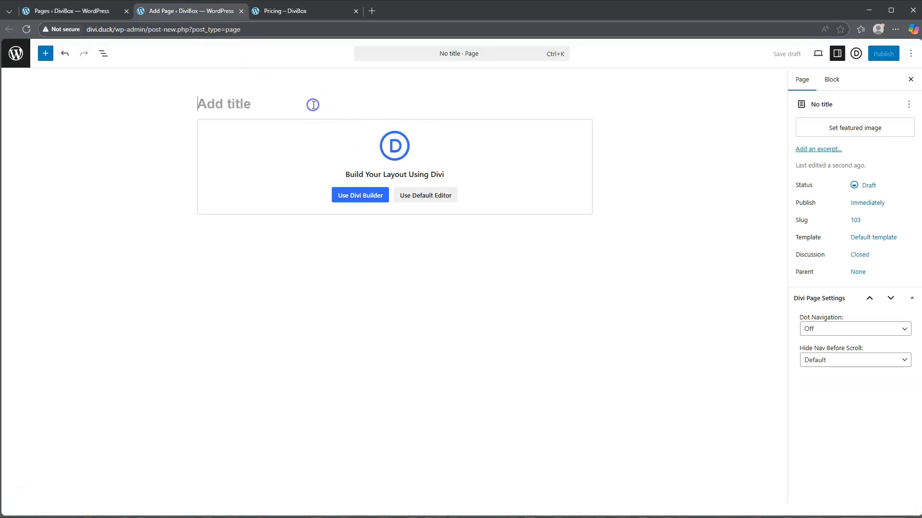
Title the new page Pricing Demo and build it with the Divi Builder
click(313, 105)
text(Pricing )
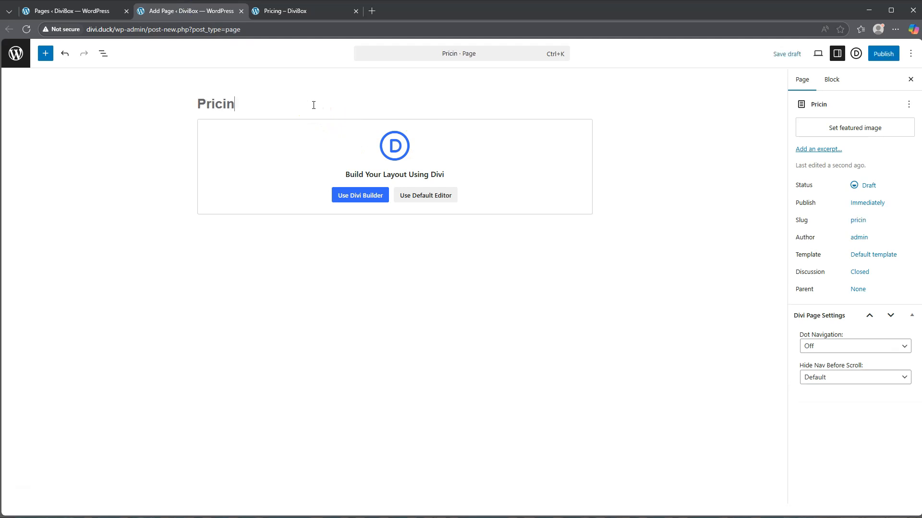
text(Demo)
click(364, 197)
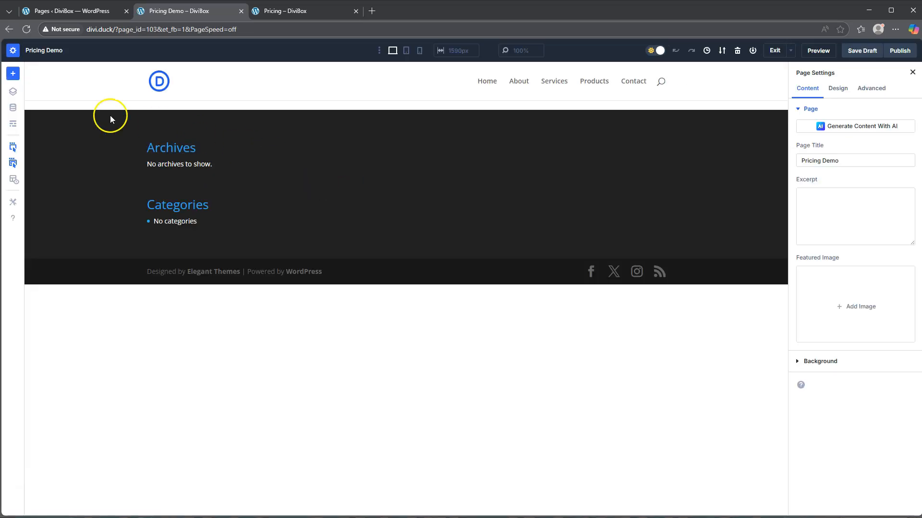
Import the premade Pricing layout from the Coworking layout pack into the page, with Import Presets enabled
click(13, 73)
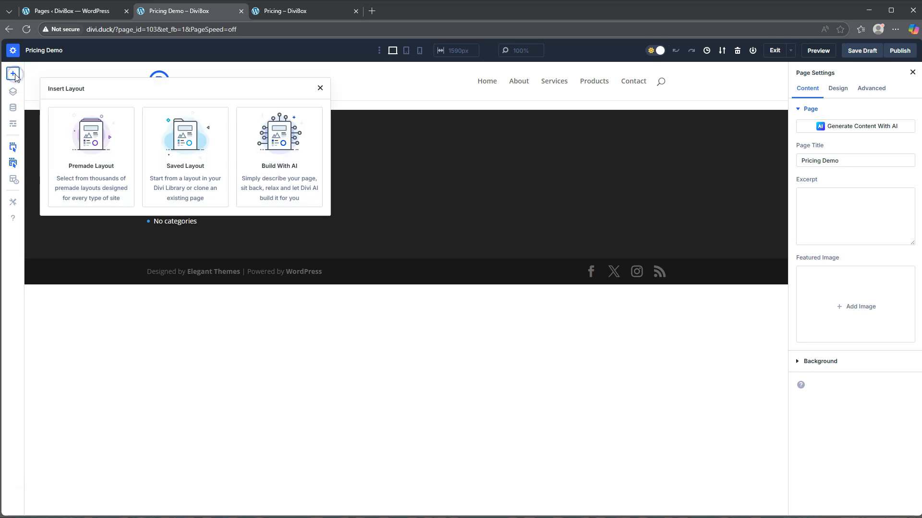
click(94, 155)
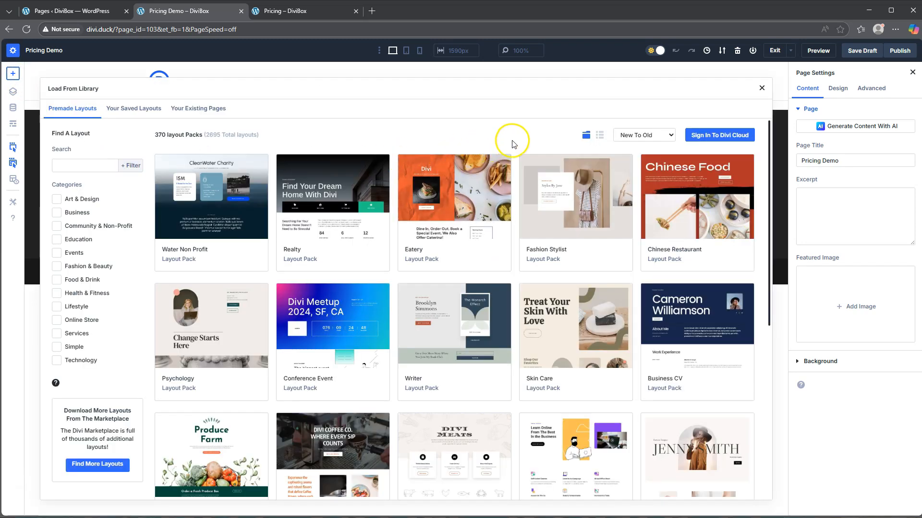
scroll(512, 143, down, 5)
scroll(512, 143, down, 12)
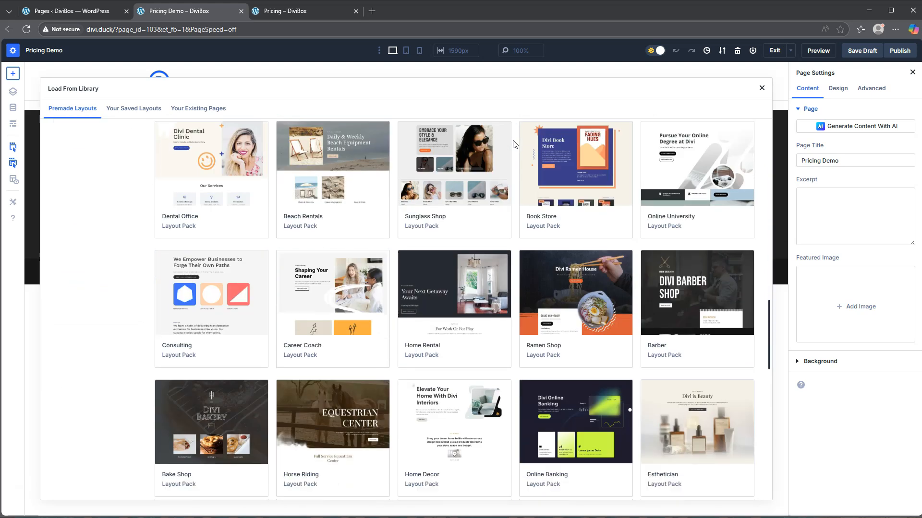
scroll(513, 143, down, 12)
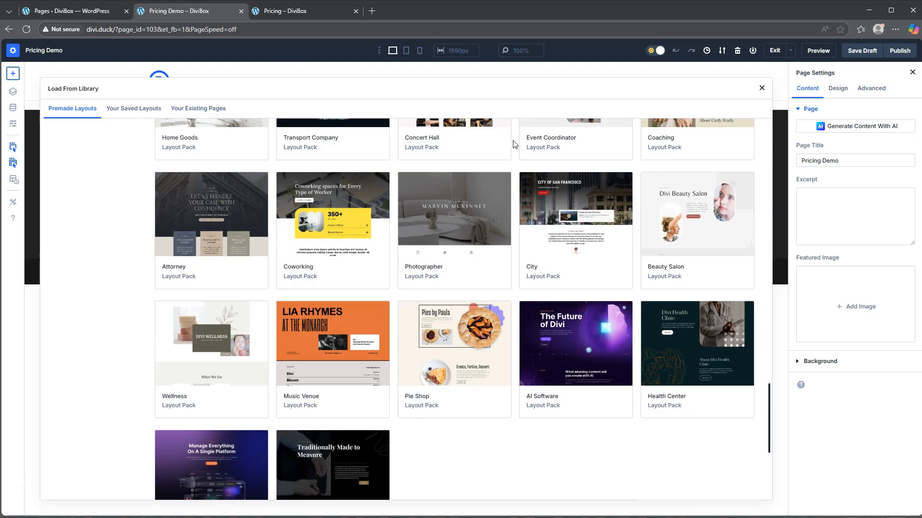
click(370, 195)
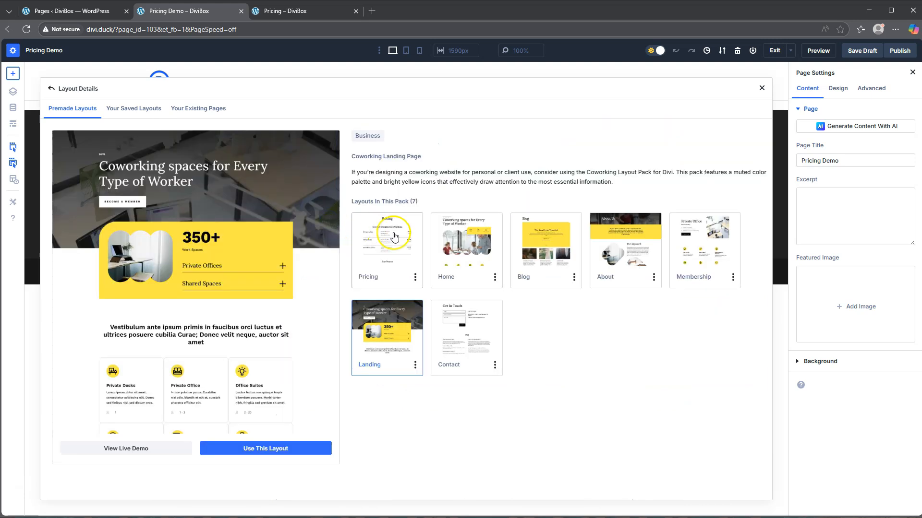
click(388, 242)
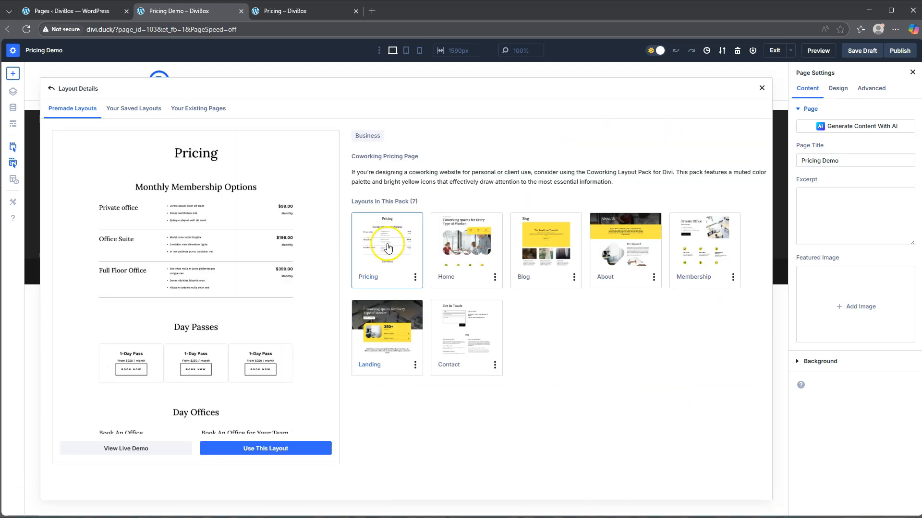
click(264, 449)
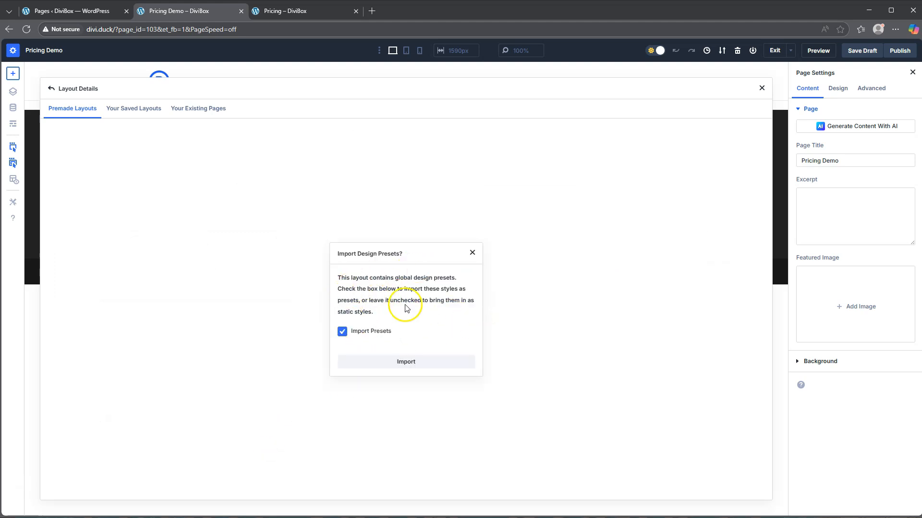
click(406, 364)
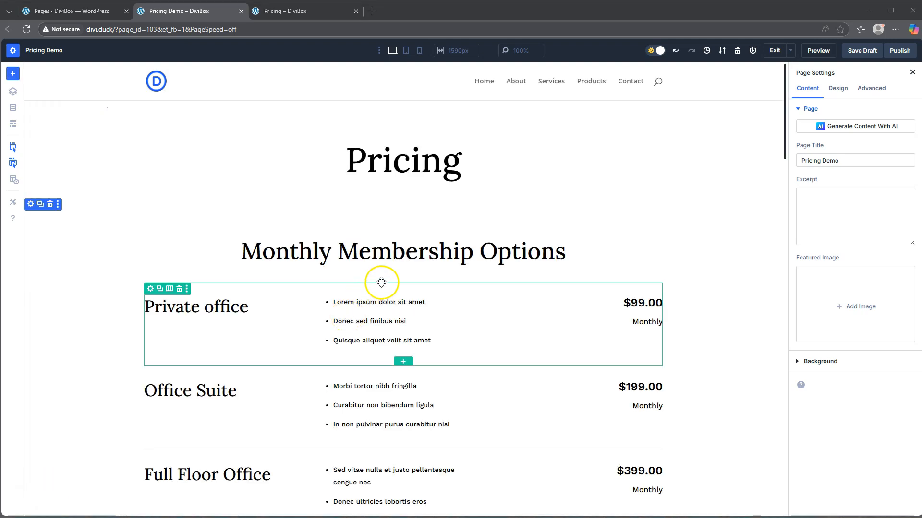
Add a single-column row below the Pricing heading and insert a Text module in it
scroll(377, 286, down, 12)
scroll(377, 287, down, 15)
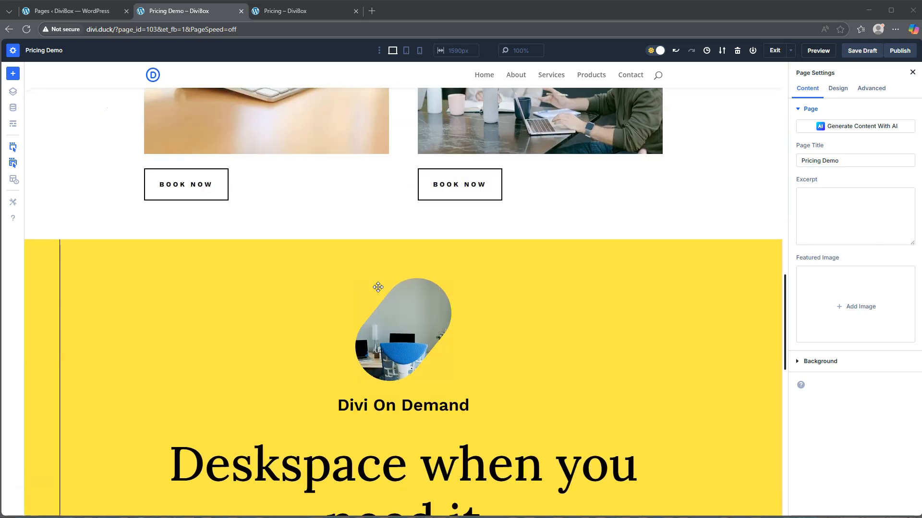
scroll(378, 287, up, 20)
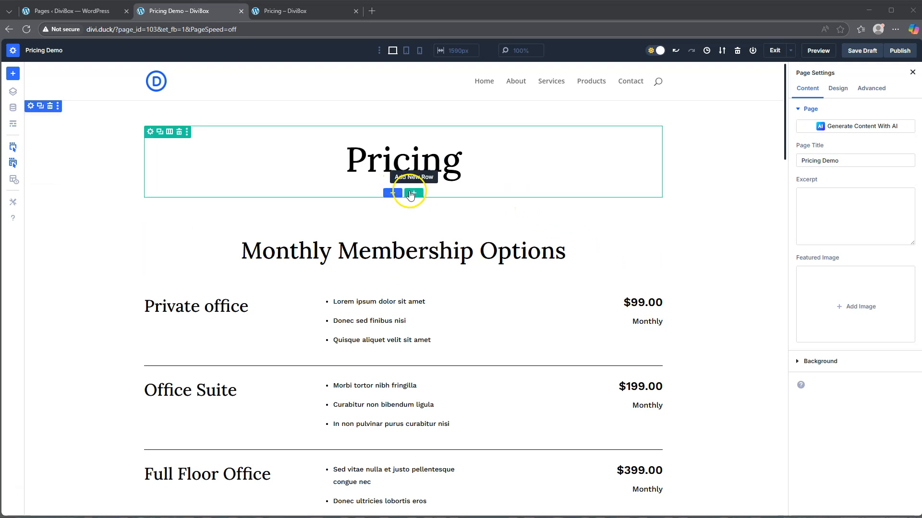
click(413, 194)
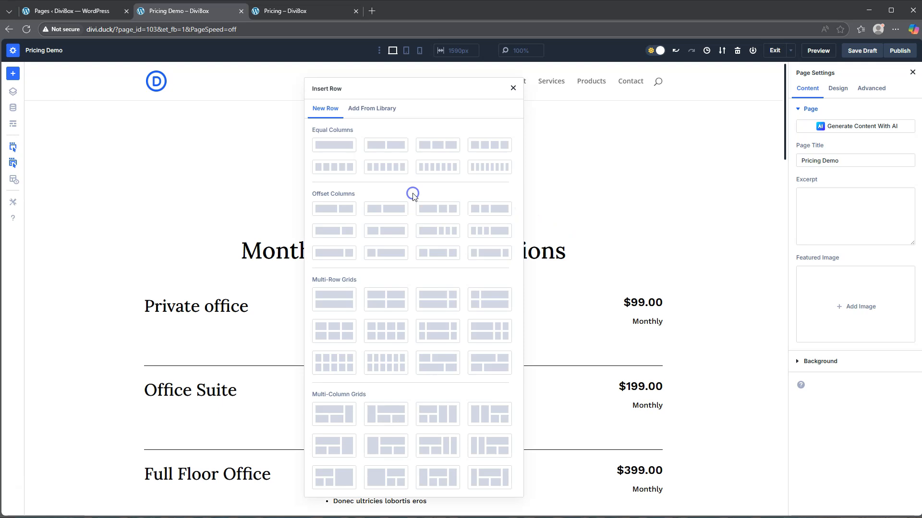
click(336, 142)
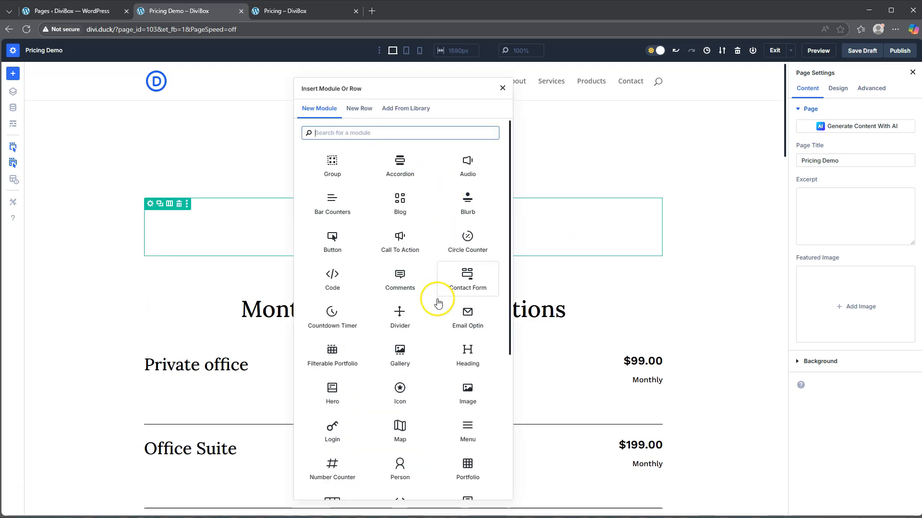
scroll(446, 317, down, 4)
scroll(455, 333, down, 1)
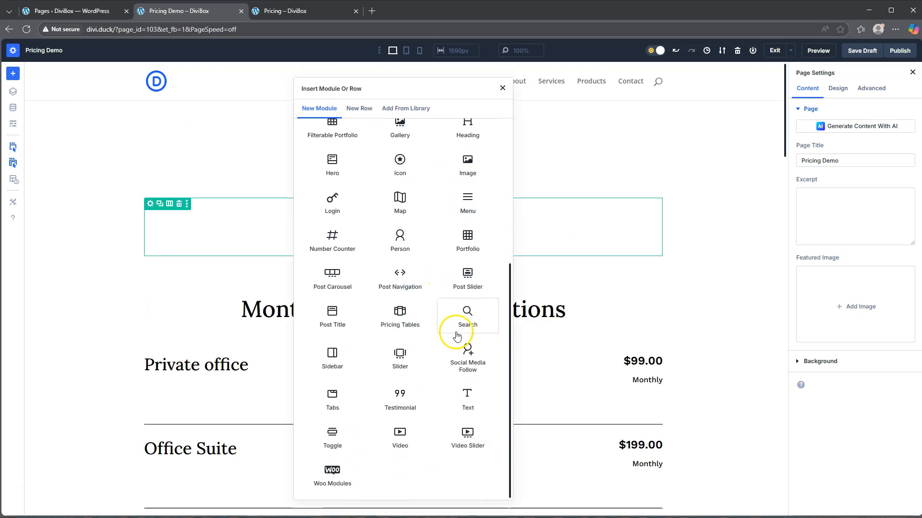
click(471, 400)
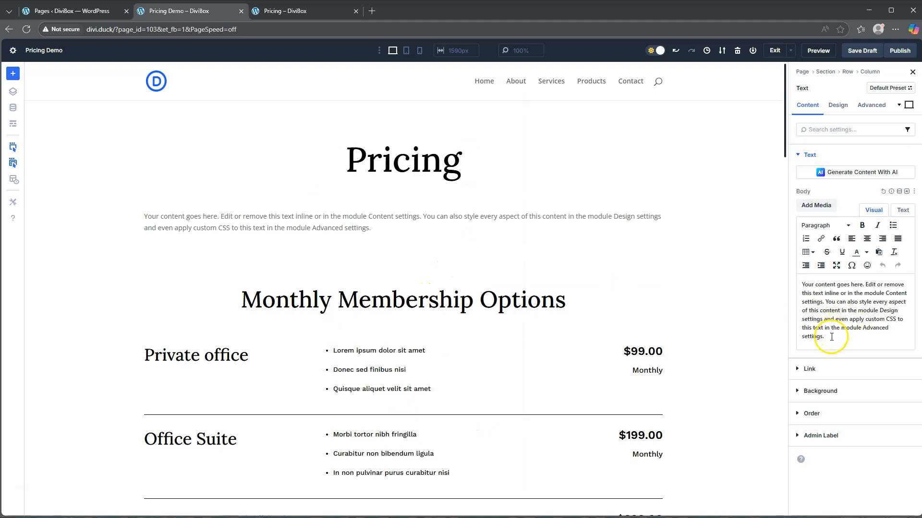
Replace the new Text module's placeholder body with Monthly
drag(826, 337, 786, 274)
text(M)
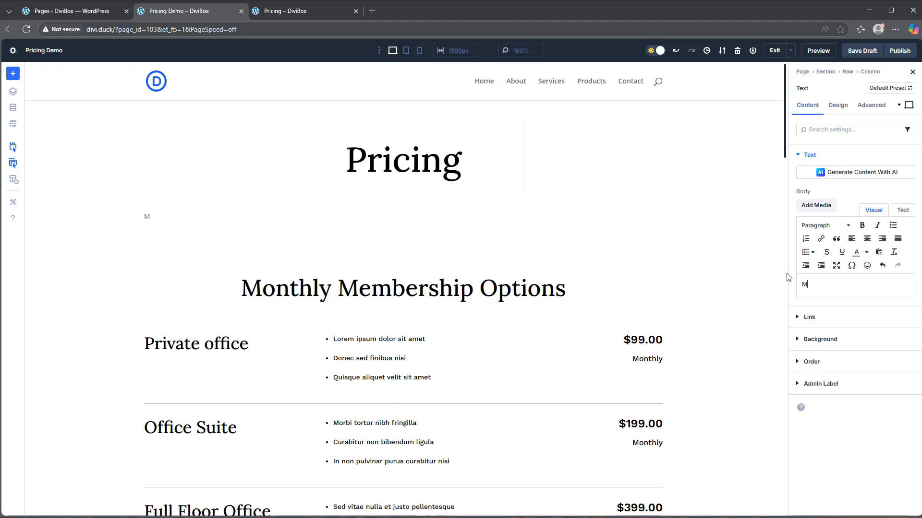
text(onthly)
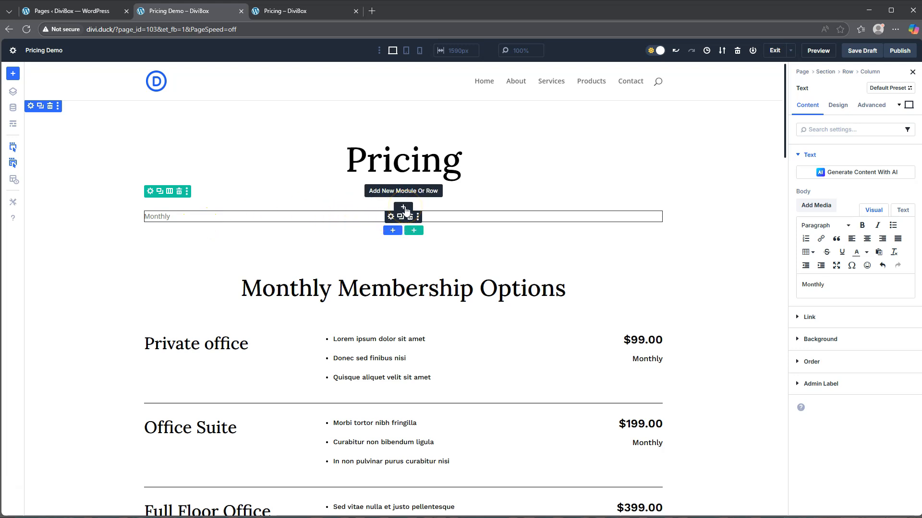
Add a second Text module below the Monthly text and replace its placeholder body with Yearly
click(404, 208)
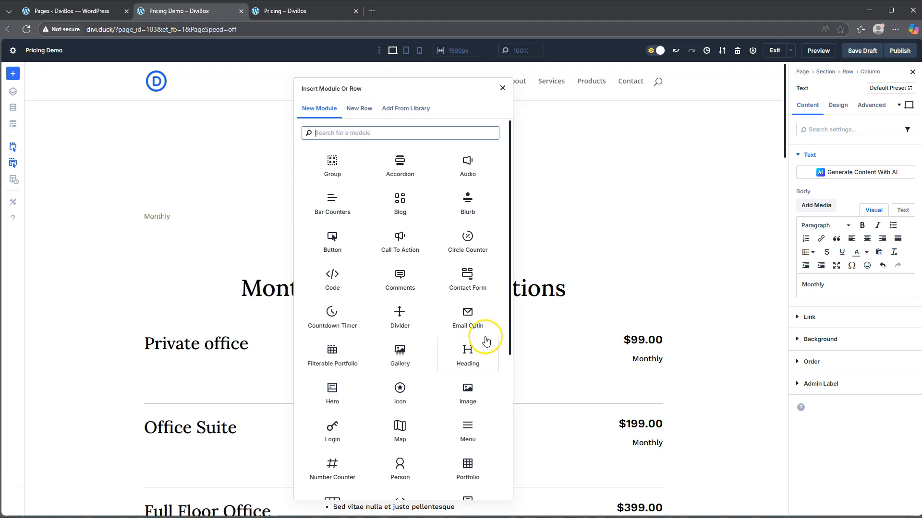
scroll(456, 403, down, 5)
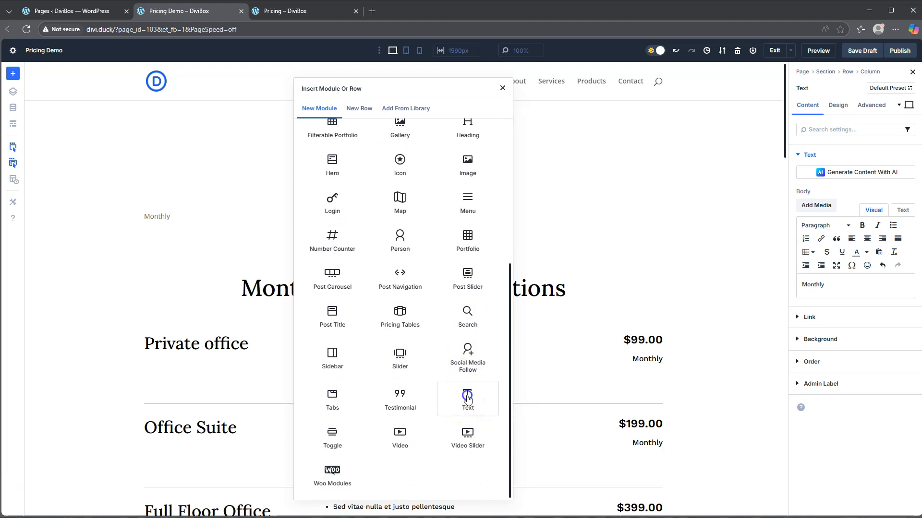
click(467, 398)
drag(834, 337, 783, 282)
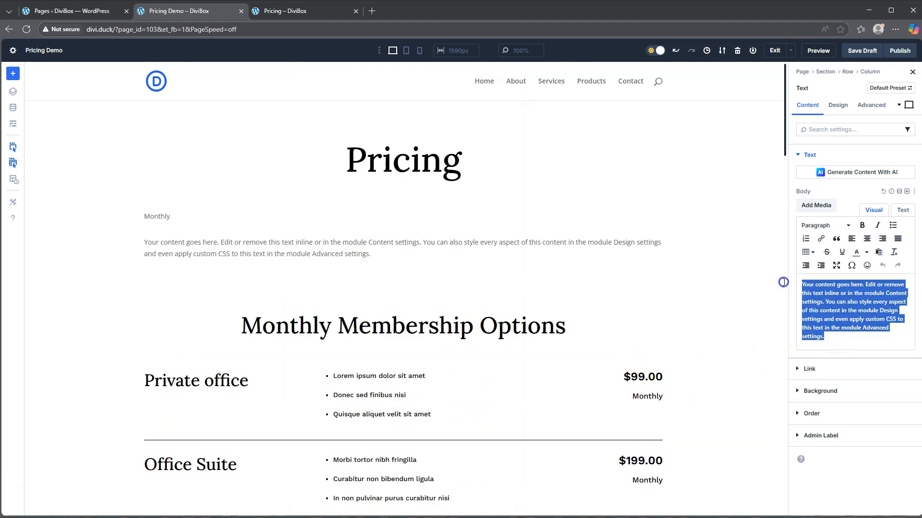
text(Yearly)
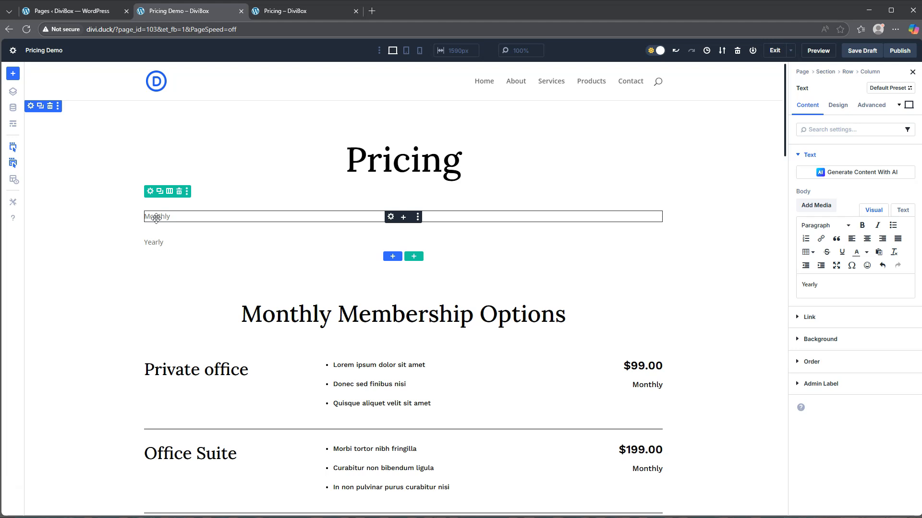
Set the layout direction of the column holding Monthly and Yearly to Row and center its content with Justify Content
mouse_move(156, 217)
mouse_down()
mouse_move(152, 243)
mouse_move(160, 221)
mouse_up()
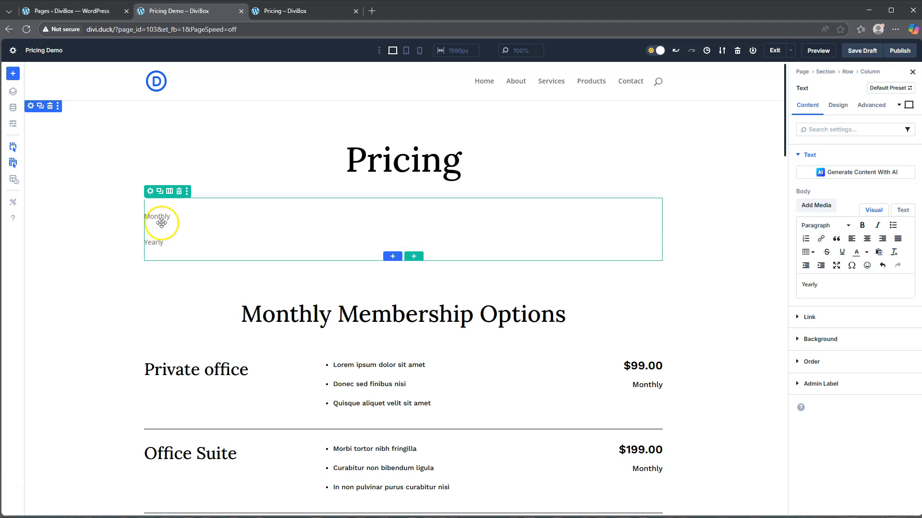
click(150, 192)
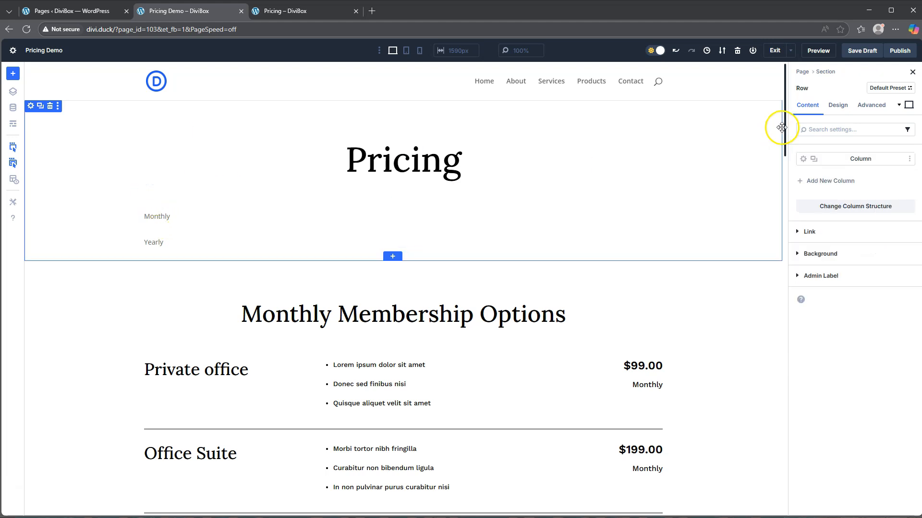
click(803, 159)
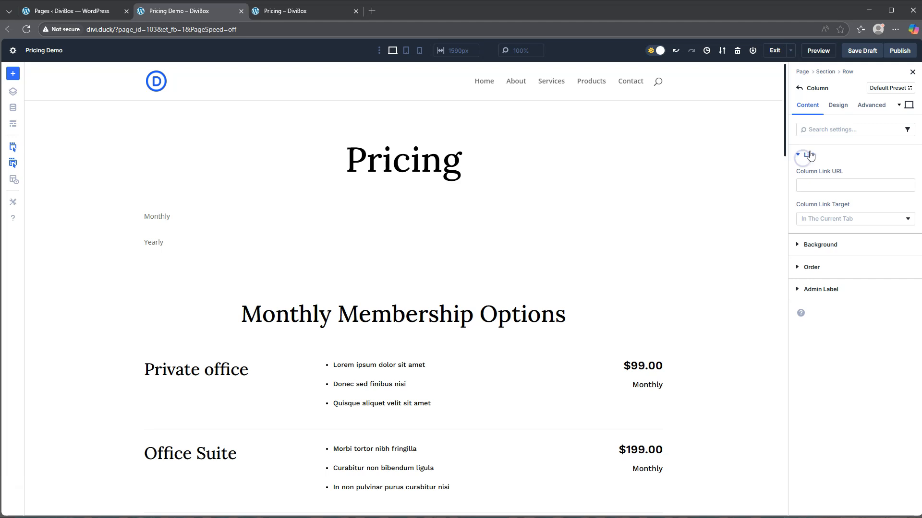
click(838, 106)
click(816, 155)
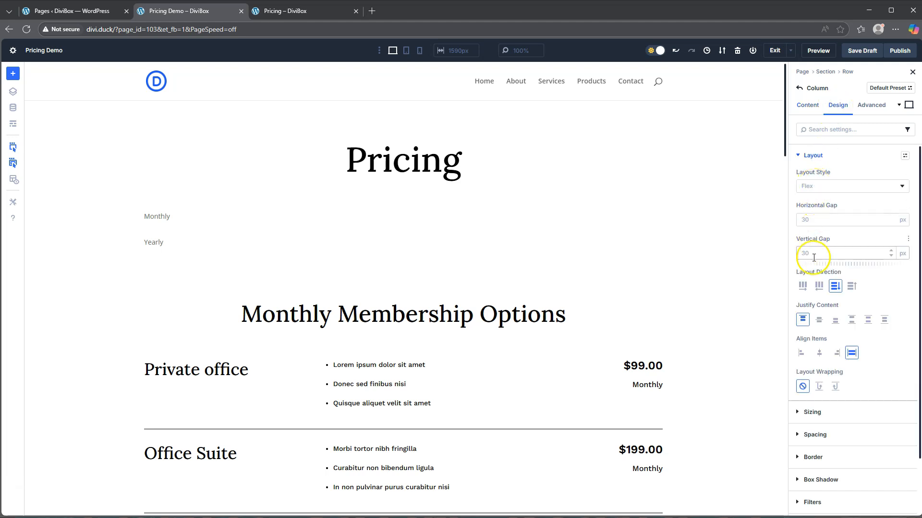
click(803, 287)
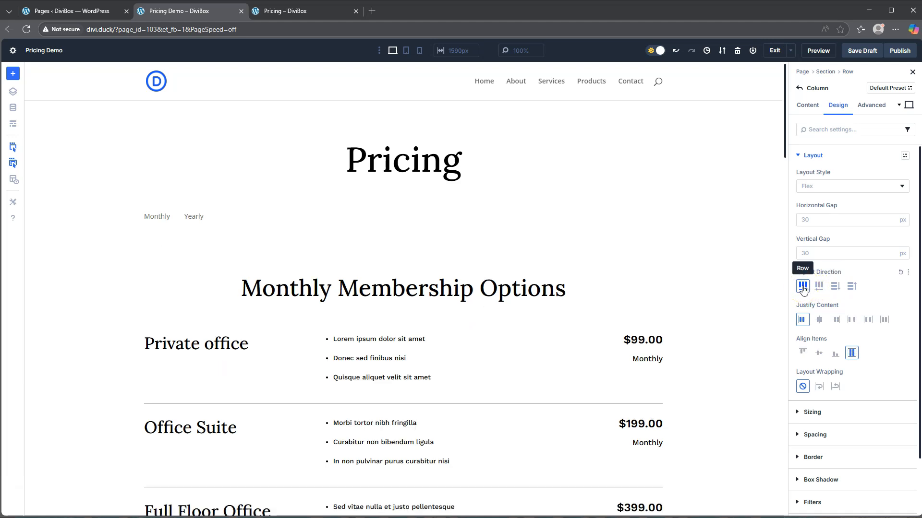
click(820, 322)
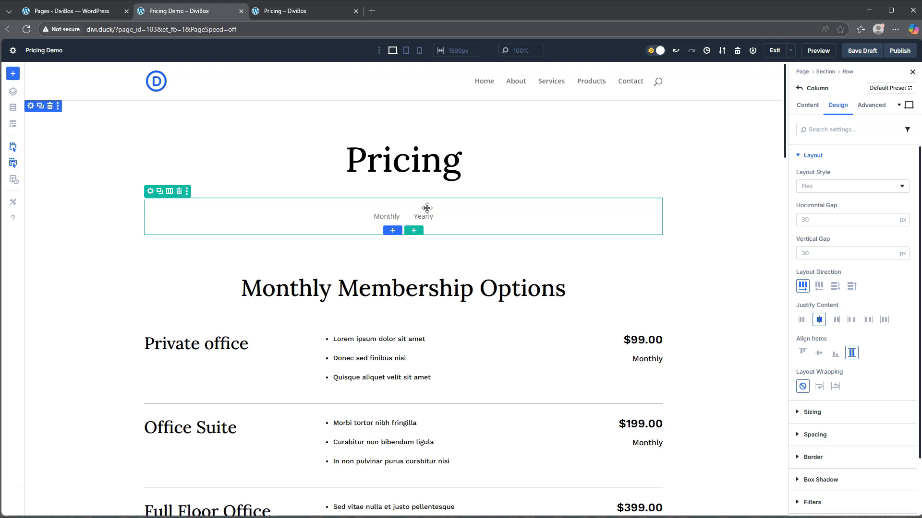
click(349, 213)
click(368, 235)
click(800, 88)
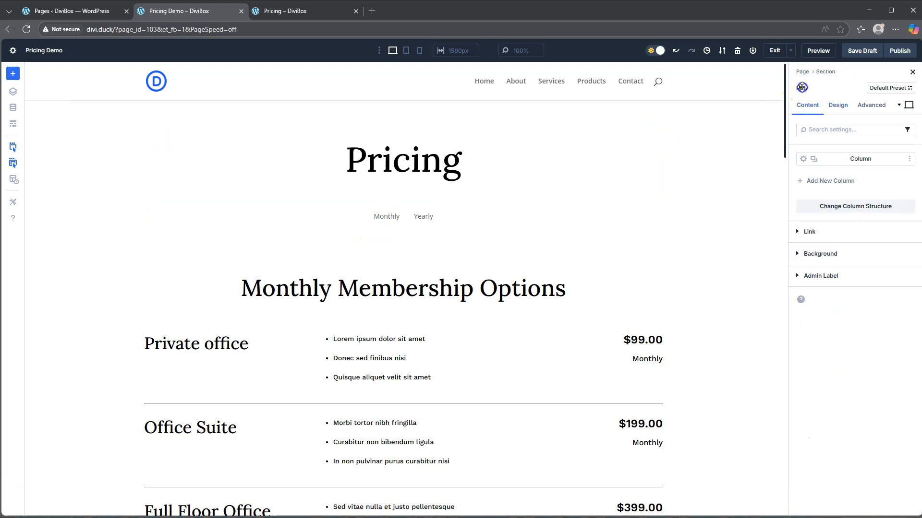
Style the Monthly text with the global Secondary Color and a text size of 28 px
click(376, 216)
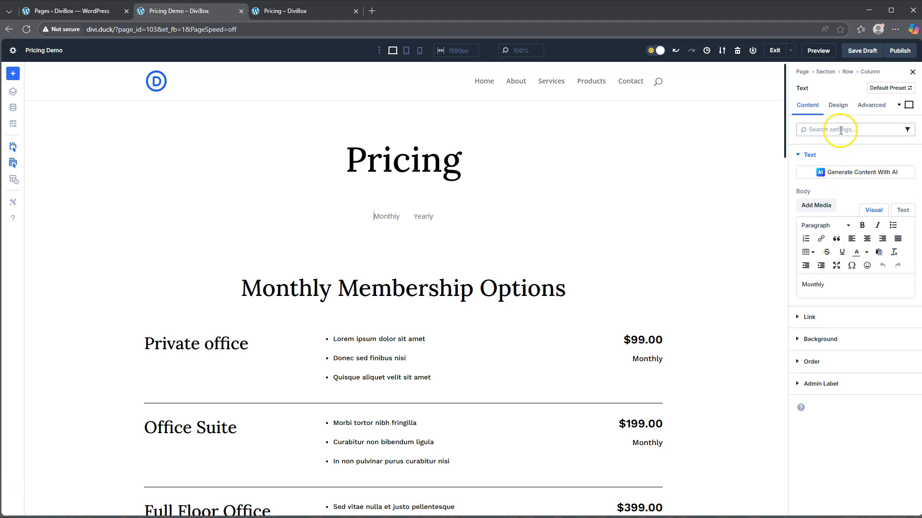
click(838, 104)
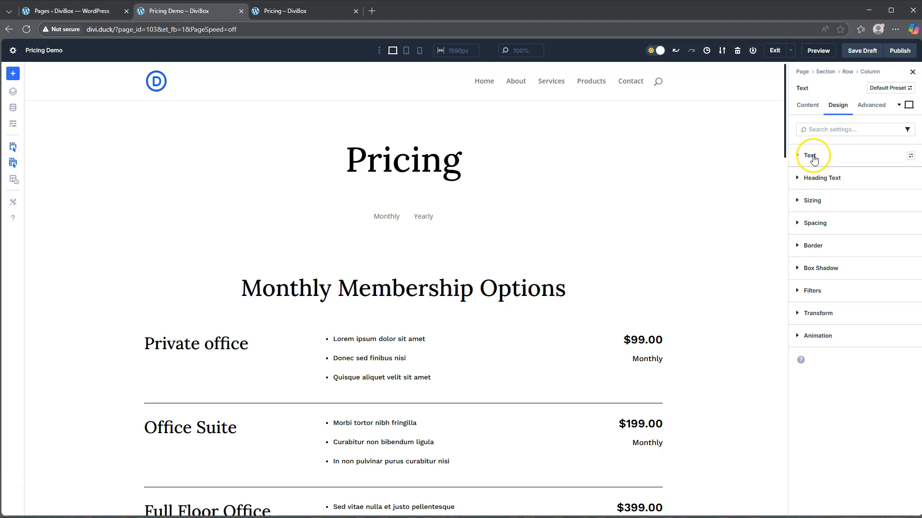
click(809, 155)
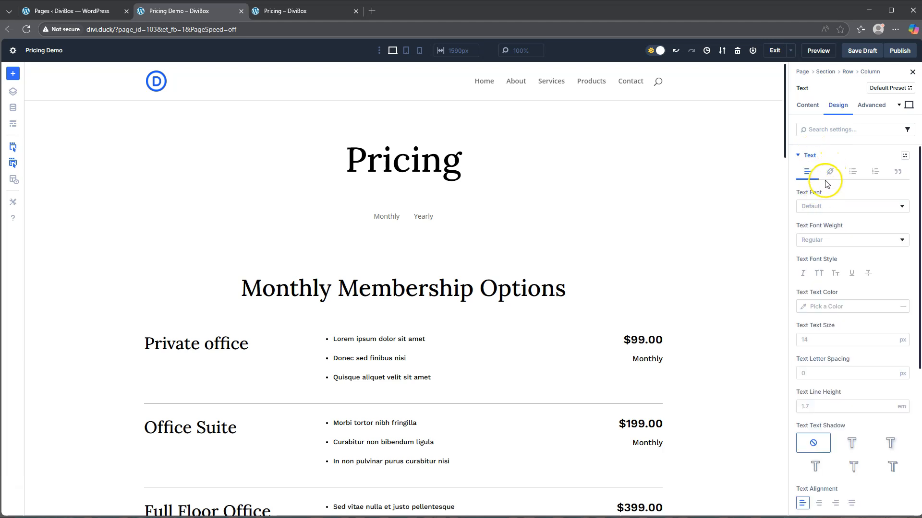
click(803, 310)
click(689, 445)
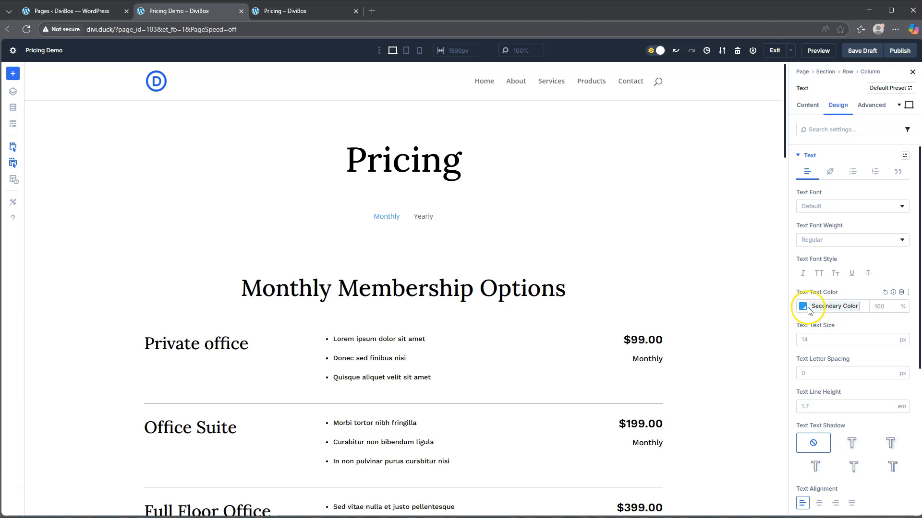
click(825, 307)
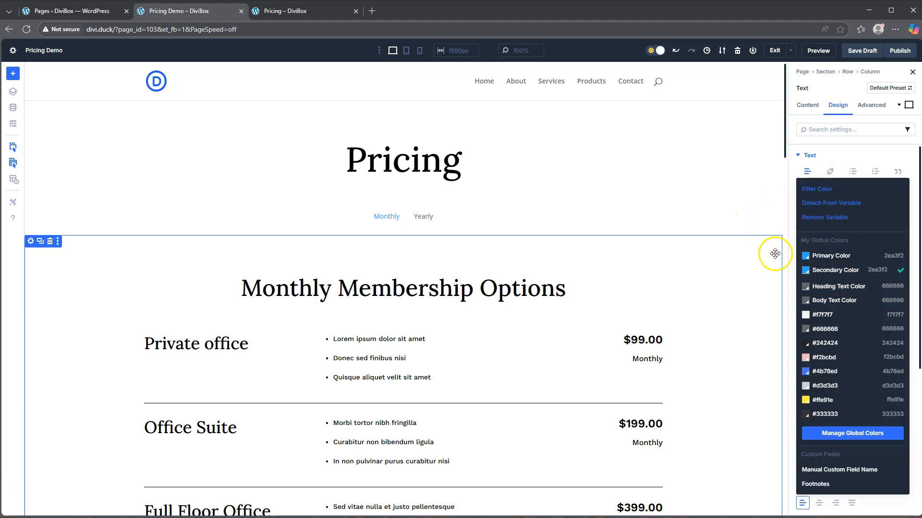
scroll(788, 273, down, 8)
scroll(768, 283, up, 4)
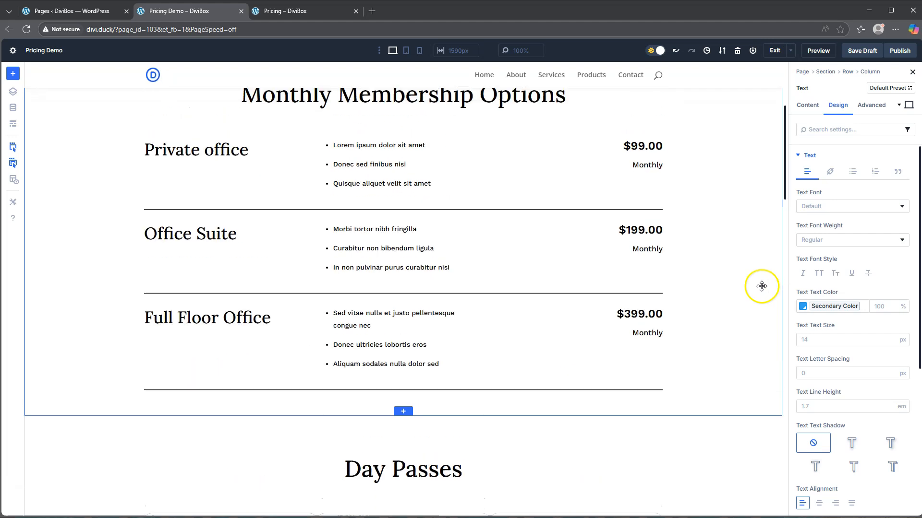
scroll(761, 286, up, 4)
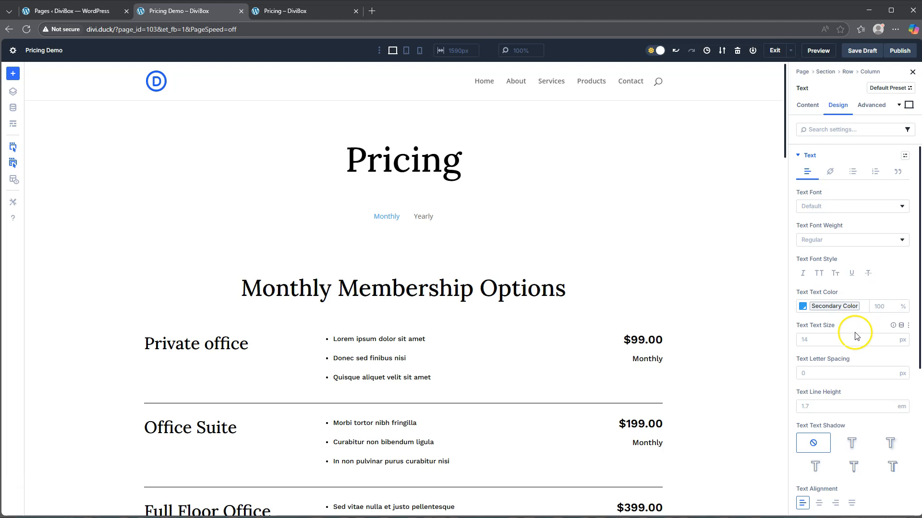
click(835, 340)
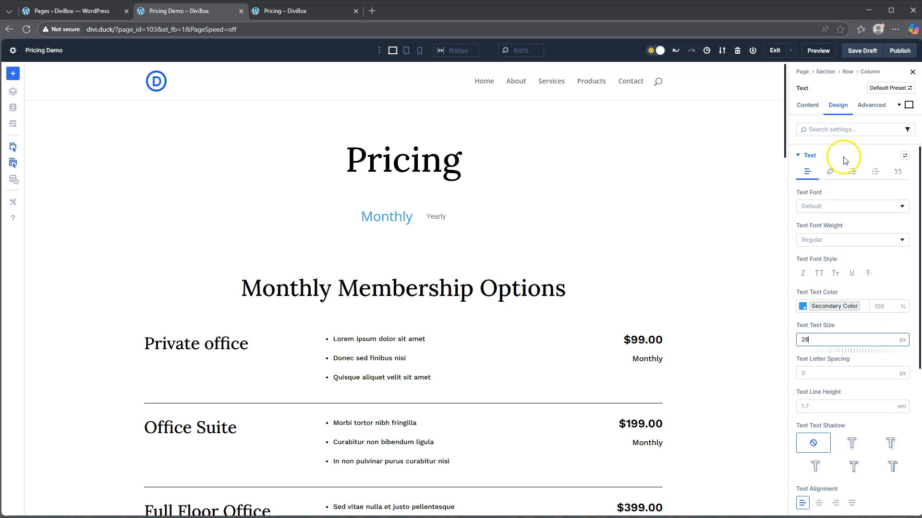
Give the Yearly text the global Secondary Color and a text size of 28 px
click(440, 216)
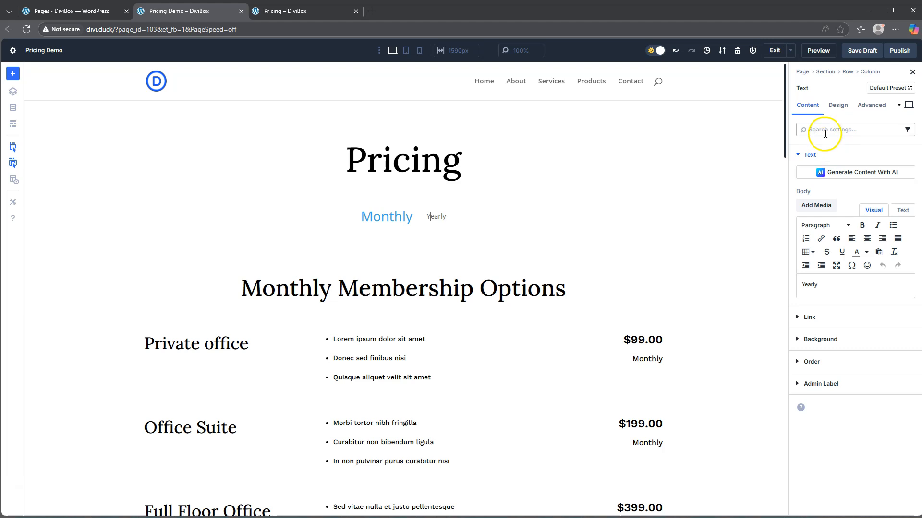
click(838, 105)
click(810, 156)
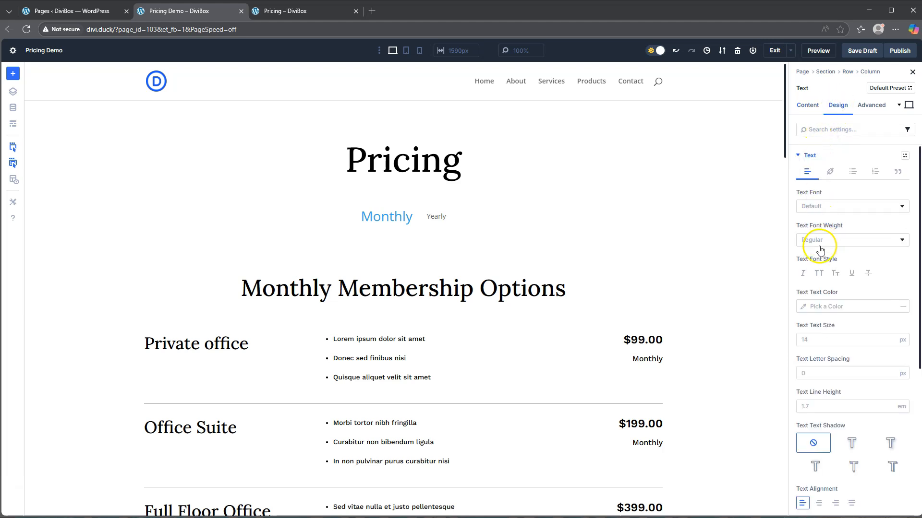
click(802, 307)
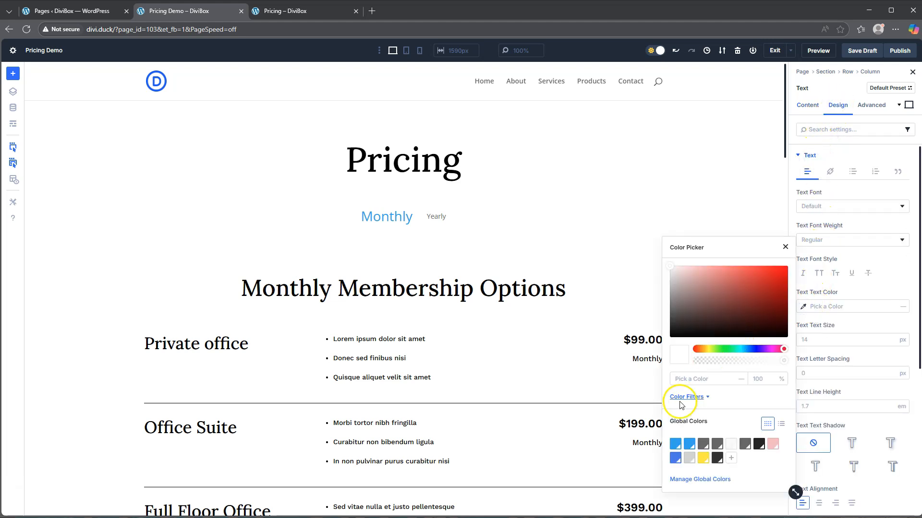
click(689, 445)
click(809, 340)
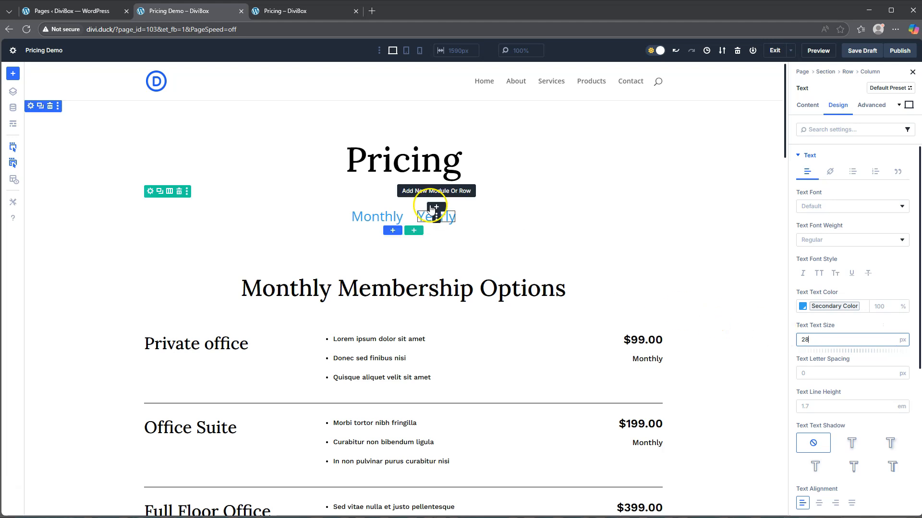
Add a single-column row below the Monthly/Yearly row with a Text module reading "Click here for daily rates"
click(415, 233)
click(331, 145)
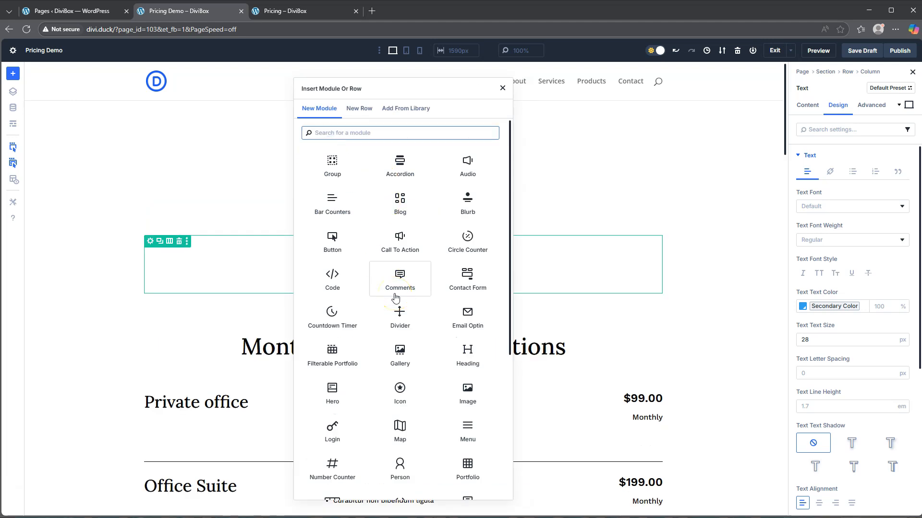
scroll(395, 298, down, 5)
click(469, 398)
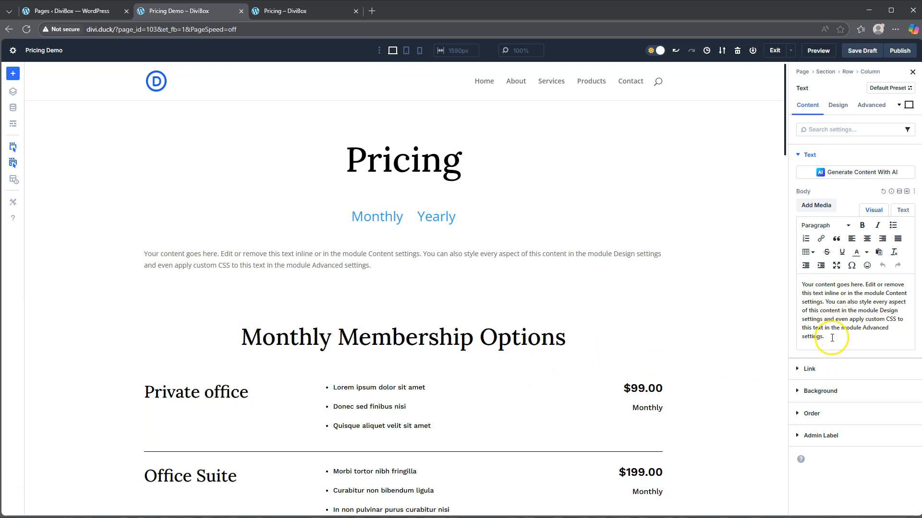
drag(832, 337, 784, 263)
text(Click here for daily rates)
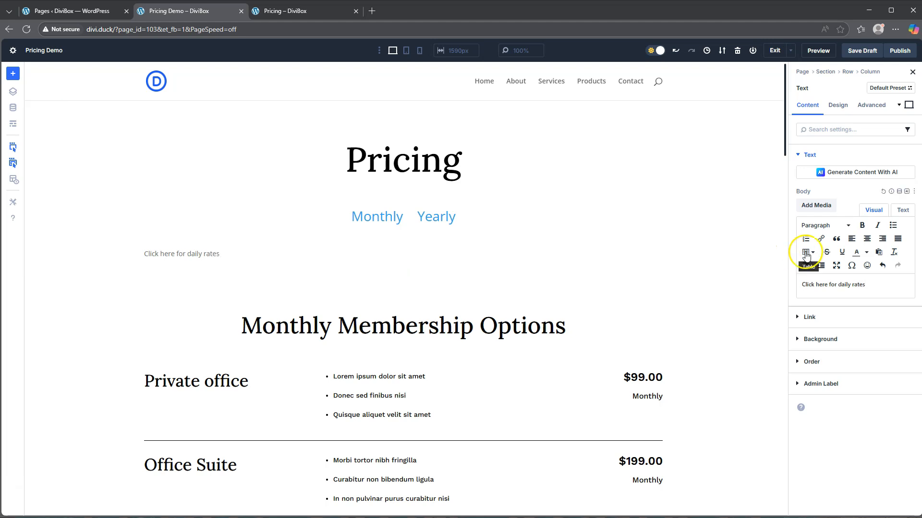
Center-align the daily rates text and reopen its module settings
click(837, 104)
click(822, 156)
scroll(831, 288, down, 3)
click(821, 359)
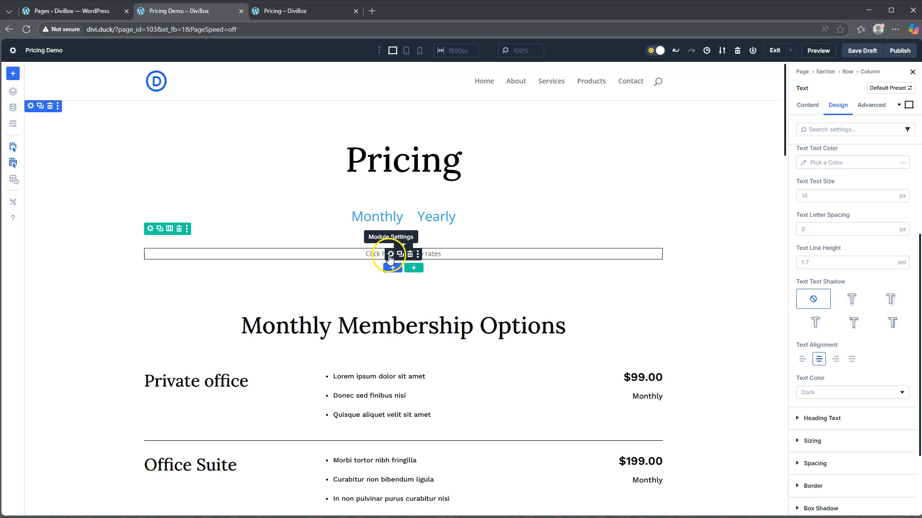
click(391, 255)
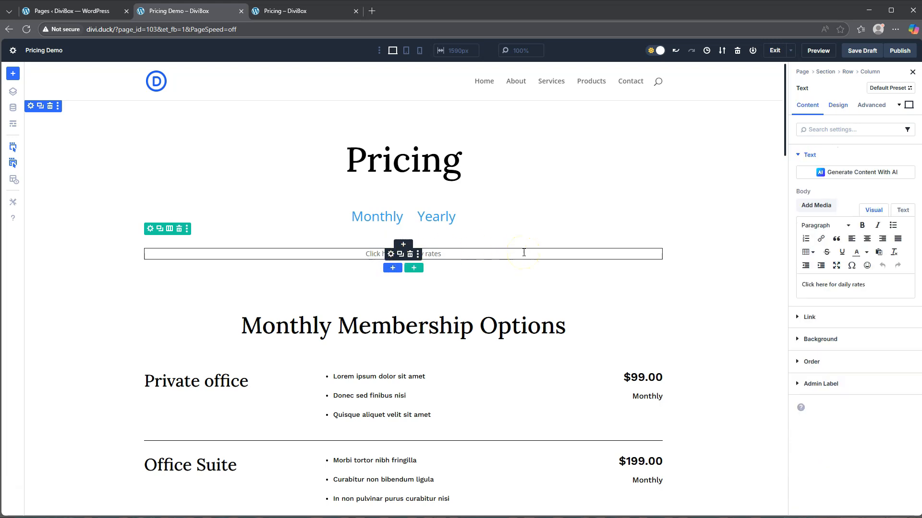
Examine the Day Passes and Day Offices sections and check the admin label of each section
scroll(524, 252, down, 10)
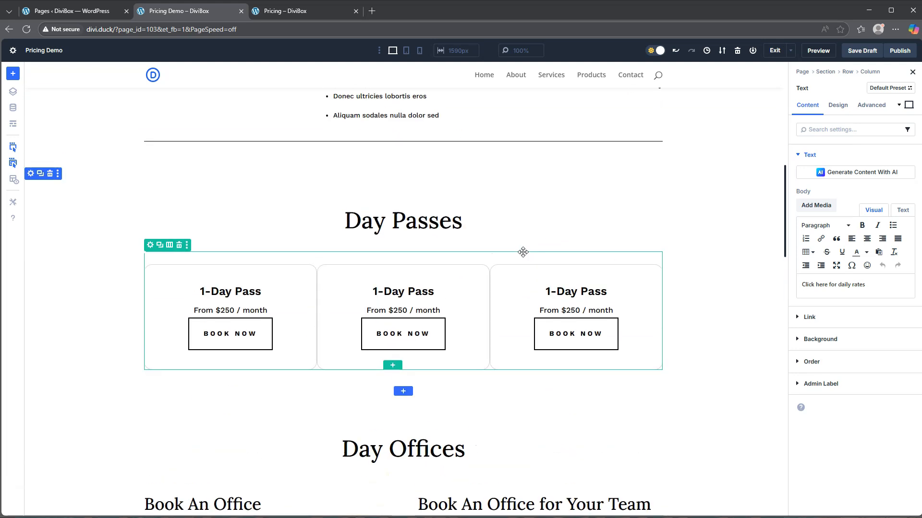
scroll(523, 253, down, 5)
scroll(523, 253, up, 5)
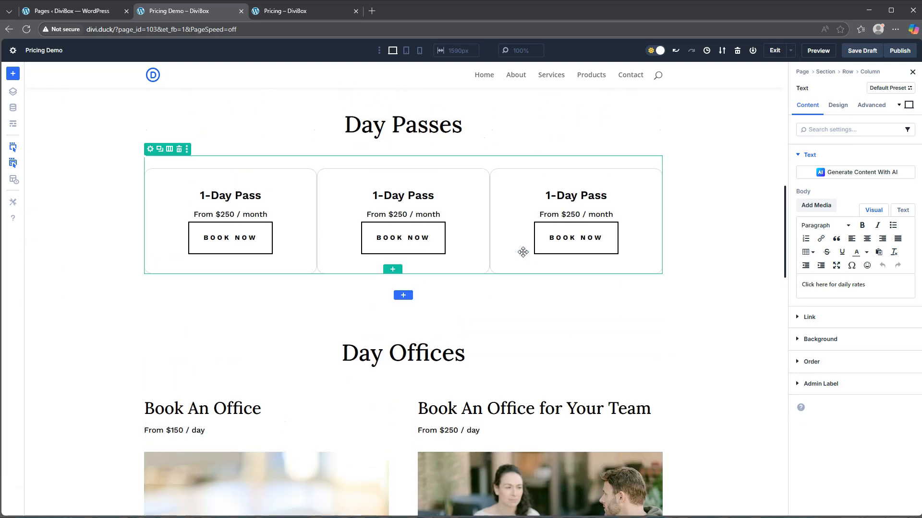
scroll(523, 253, up, 1)
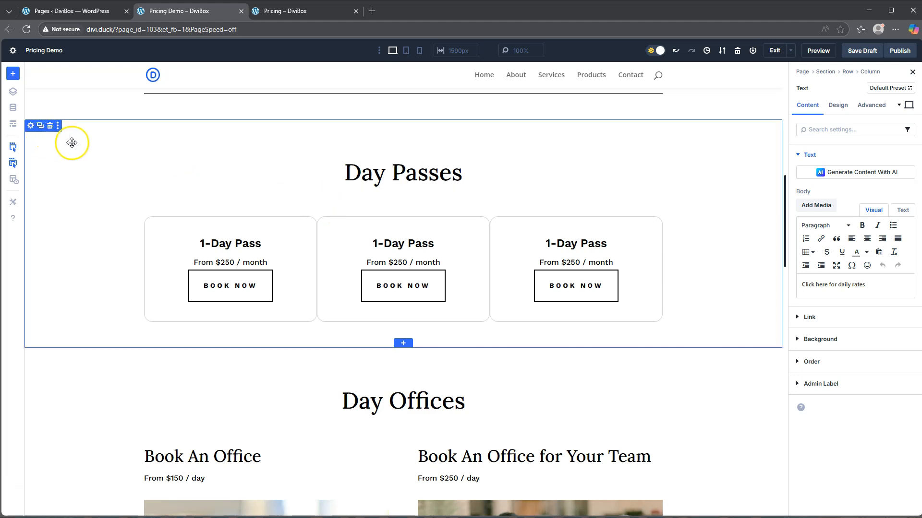
click(90, 133)
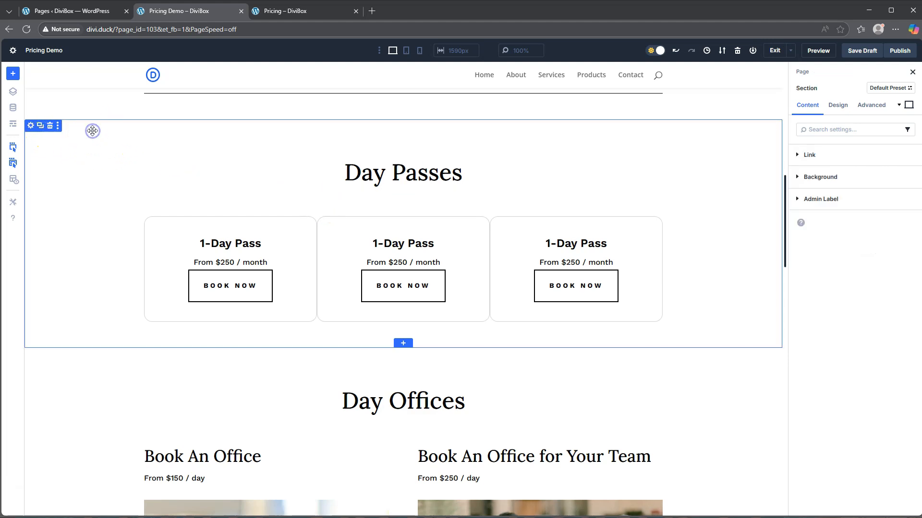
click(821, 201)
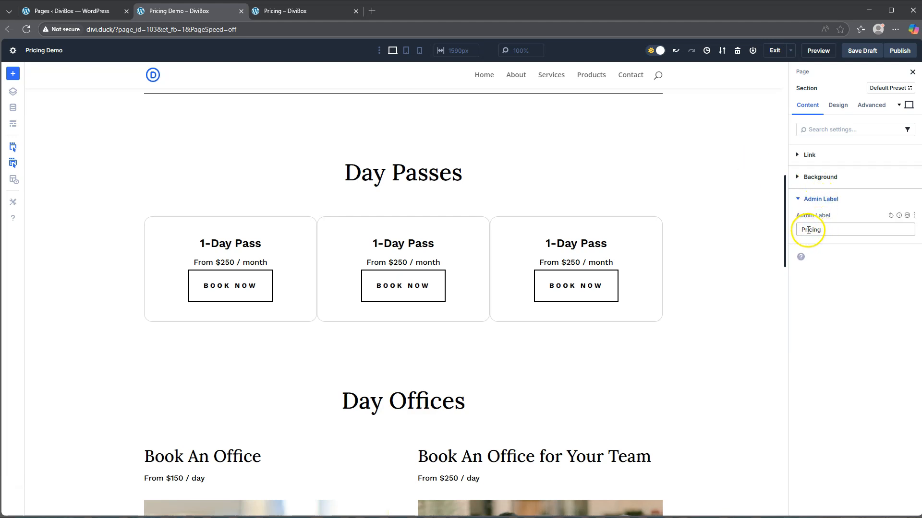
scroll(251, 247, down, 4)
click(77, 167)
click(821, 198)
click(814, 230)
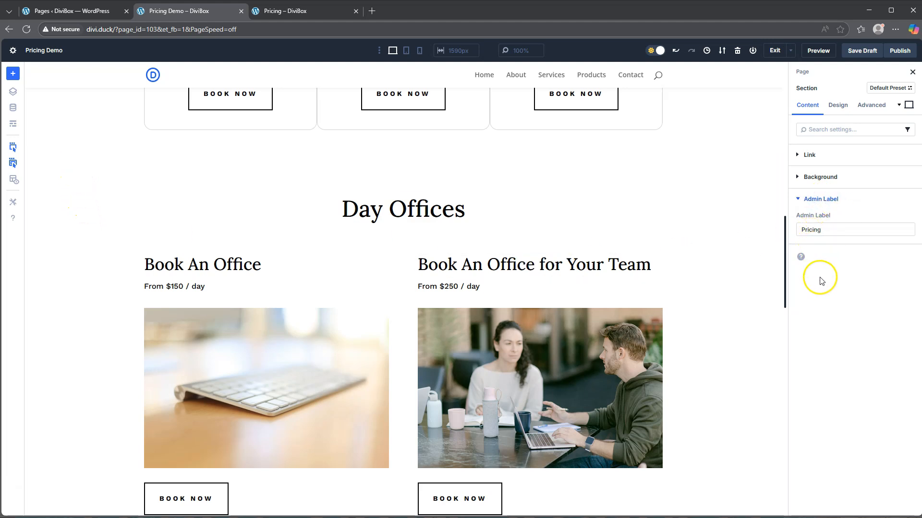
scroll(66, 188, up, 6)
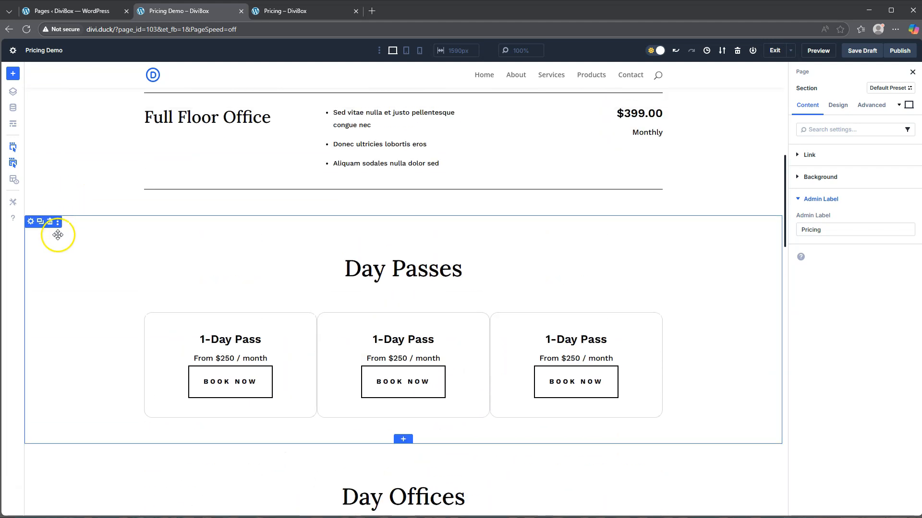
Set the admin label of the Day Passes section to "Daily Rates"
click(818, 199)
click(816, 198)
double_click(835, 232)
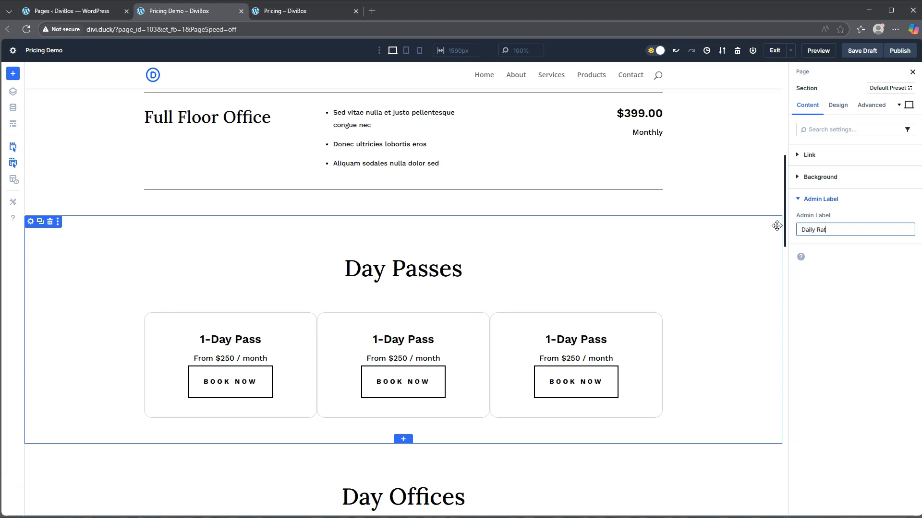
click(829, 311)
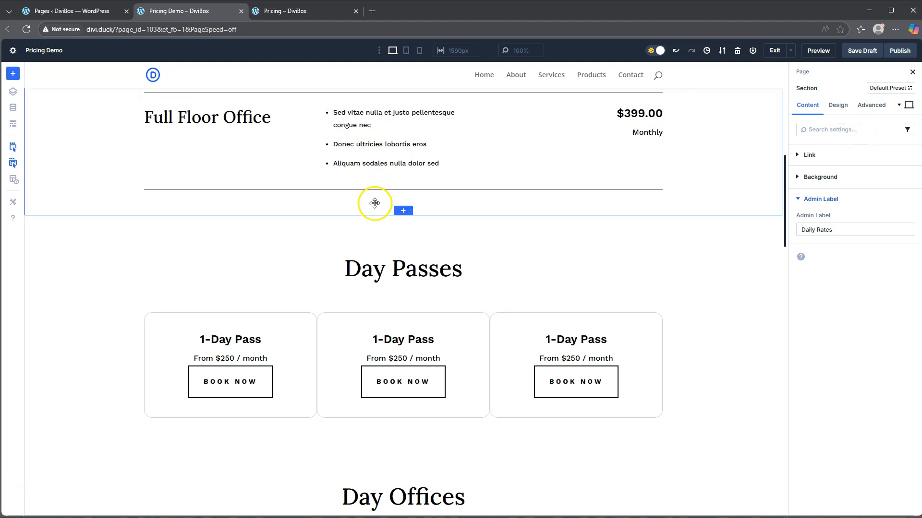
Add an interaction to the "Click here for daily rates" text with the Click trigger and the Scroll To Element effect
scroll(372, 204, up, 8)
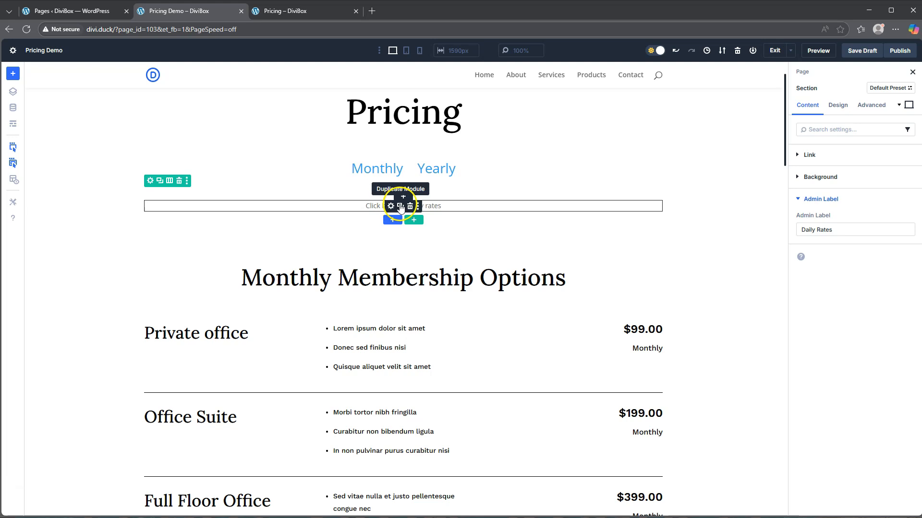
click(390, 206)
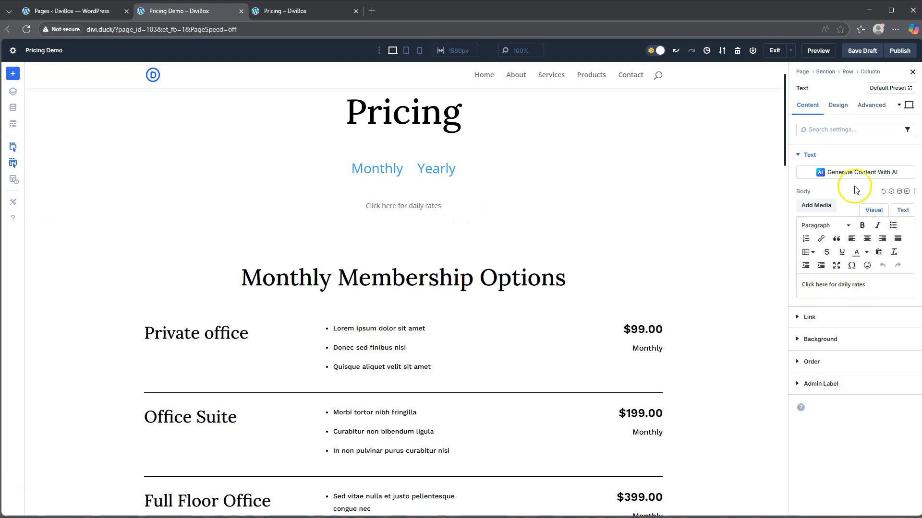
click(871, 106)
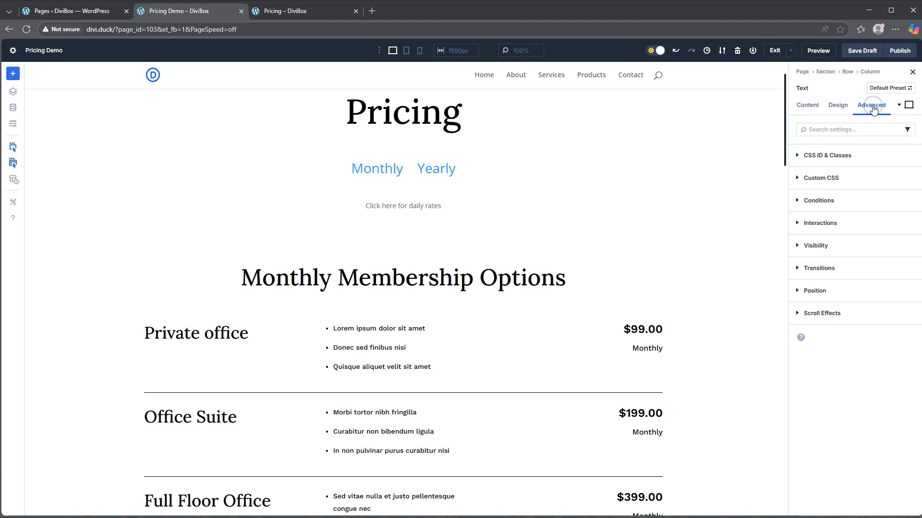
click(820, 223)
click(824, 247)
click(808, 264)
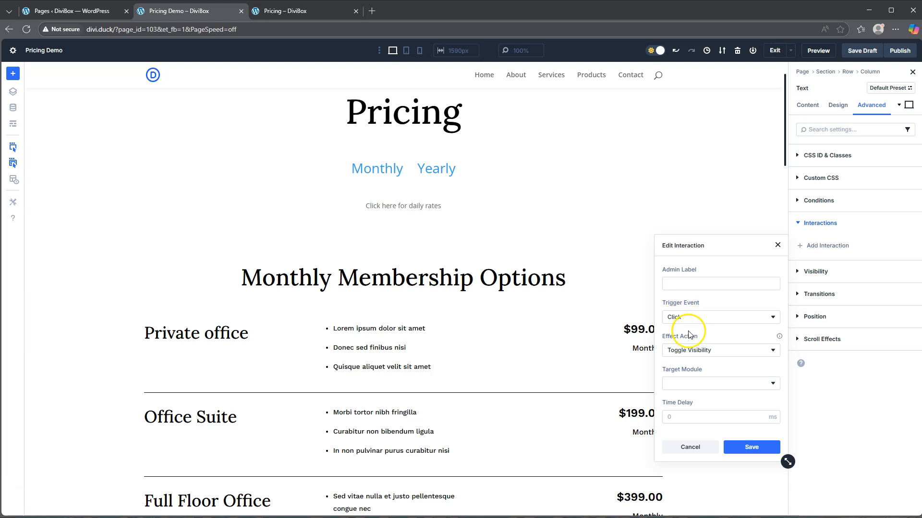
click(695, 350)
click(696, 442)
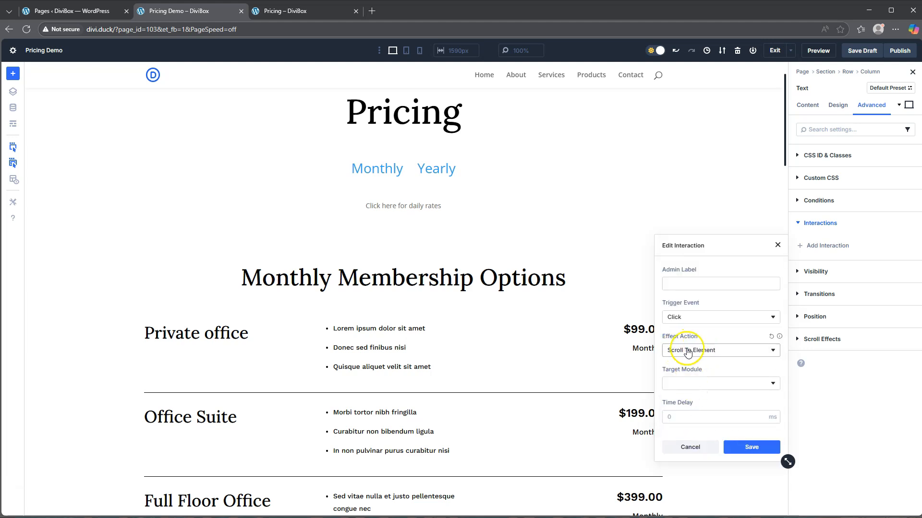
Target the interaction at Section (Daily Rates) and save it
click(703, 384)
scroll(701, 317, down, 5)
scroll(706, 319, down, 3)
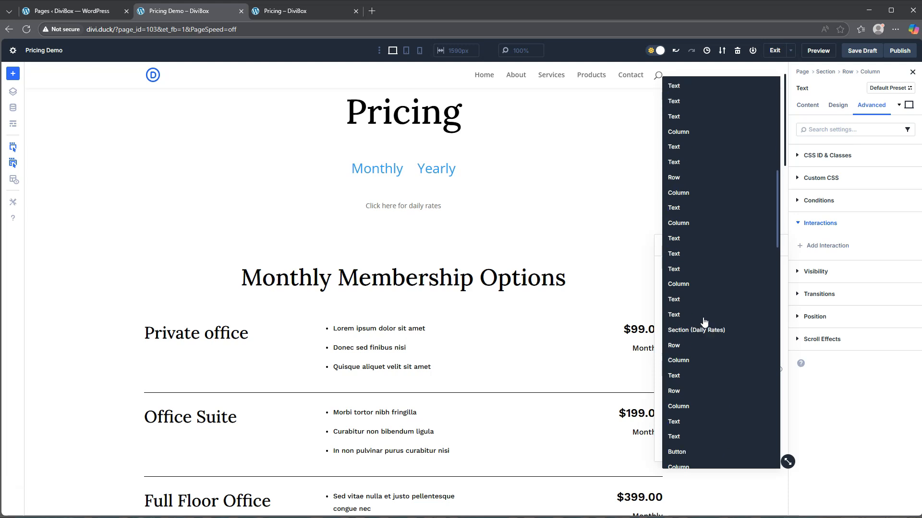
click(712, 313)
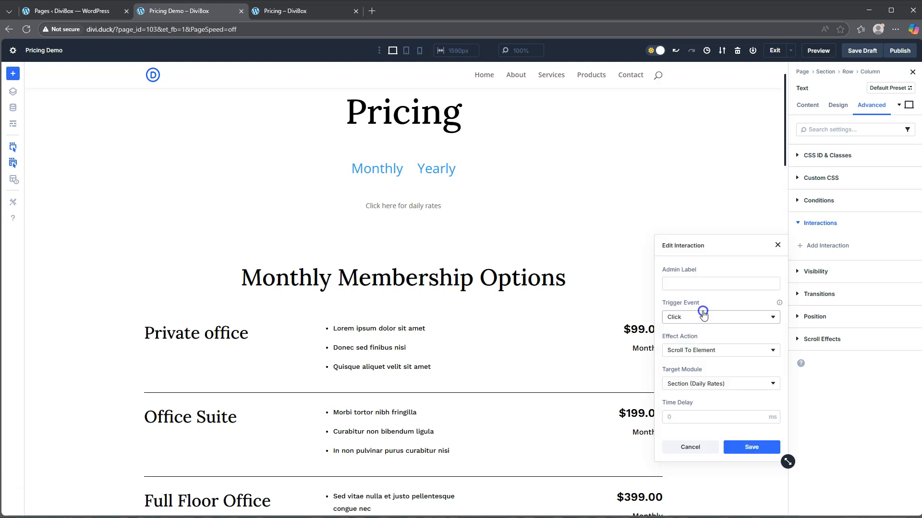
click(751, 447)
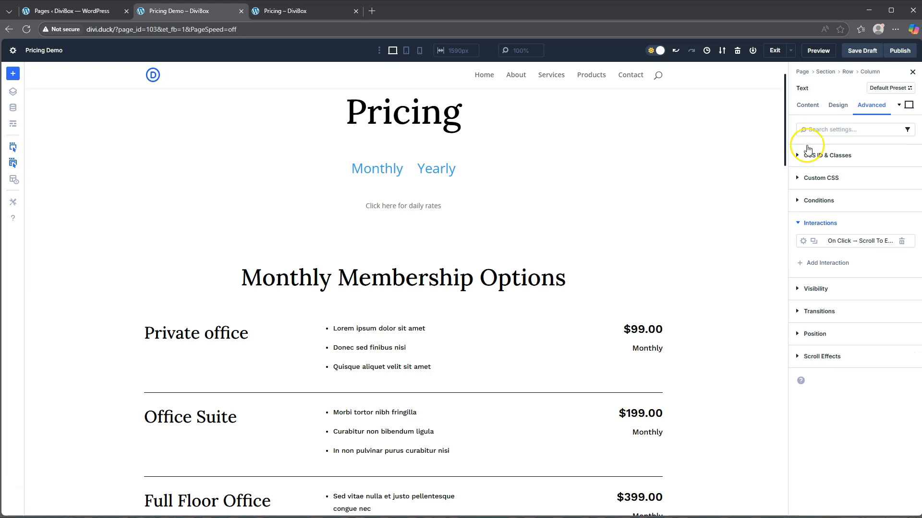
click(806, 106)
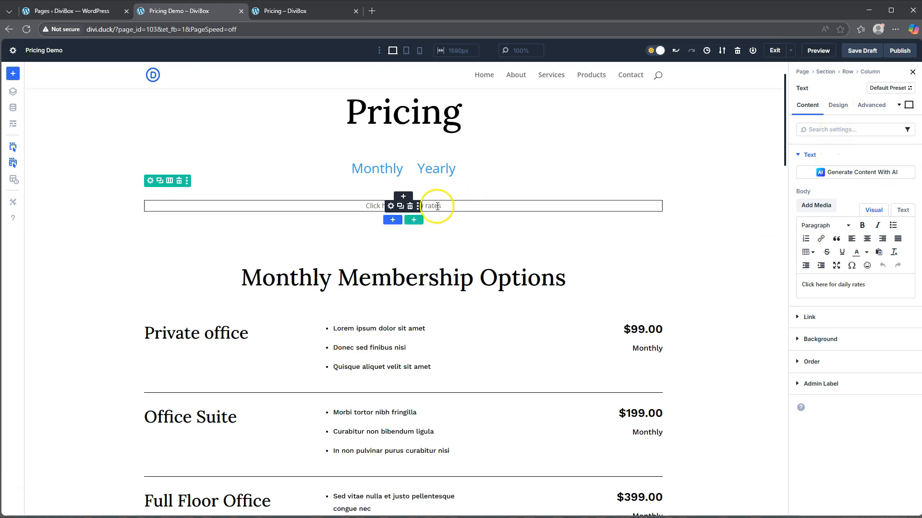
click(870, 105)
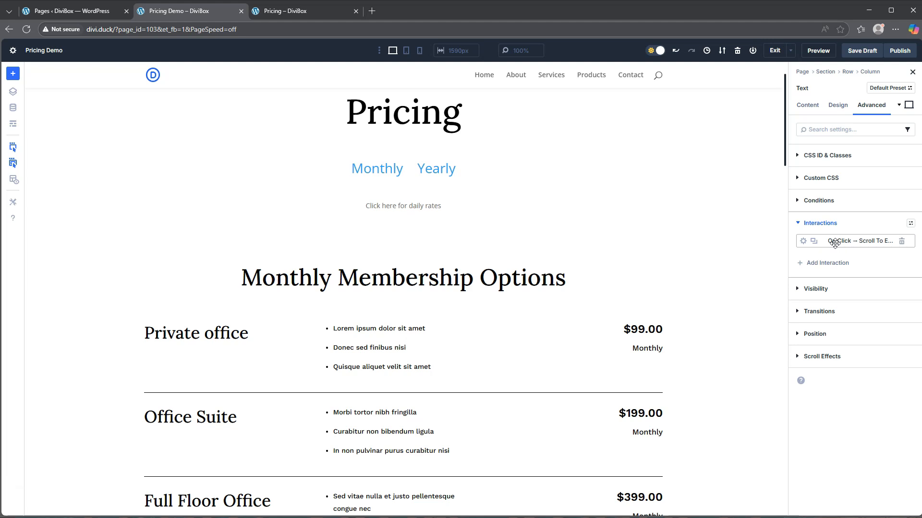
mouse_move(376, 172)
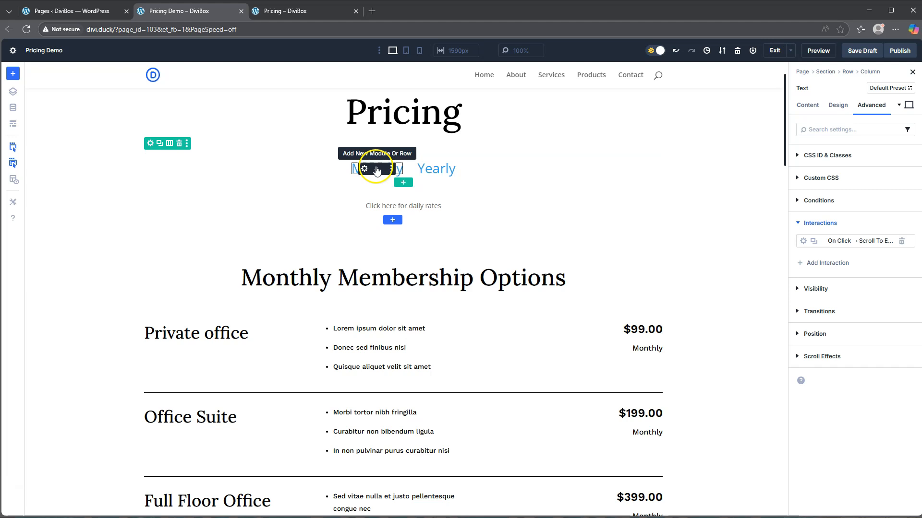
mouse_move(432, 170)
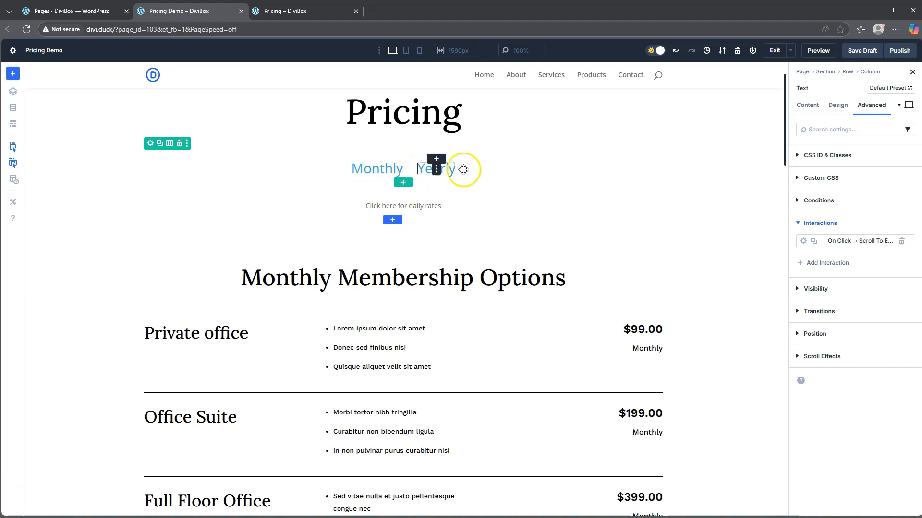
Duplicate the $99.00 price module and the Monthly text module in the Private office row
scroll(736, 280, down, 2)
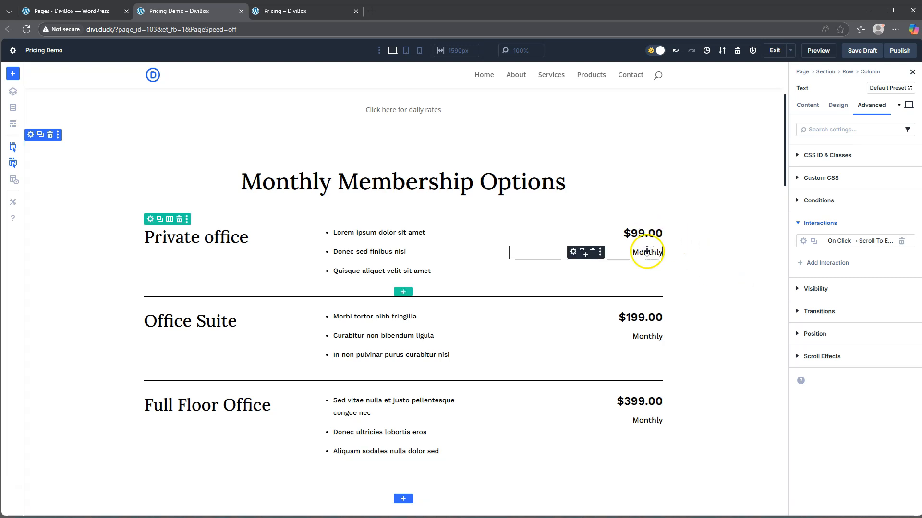
mouse_move(644, 234)
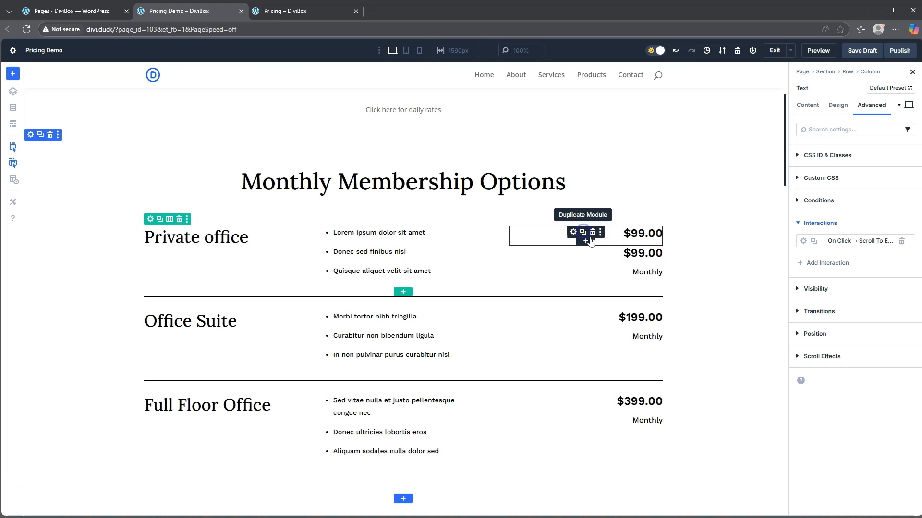
click(584, 234)
click(583, 272)
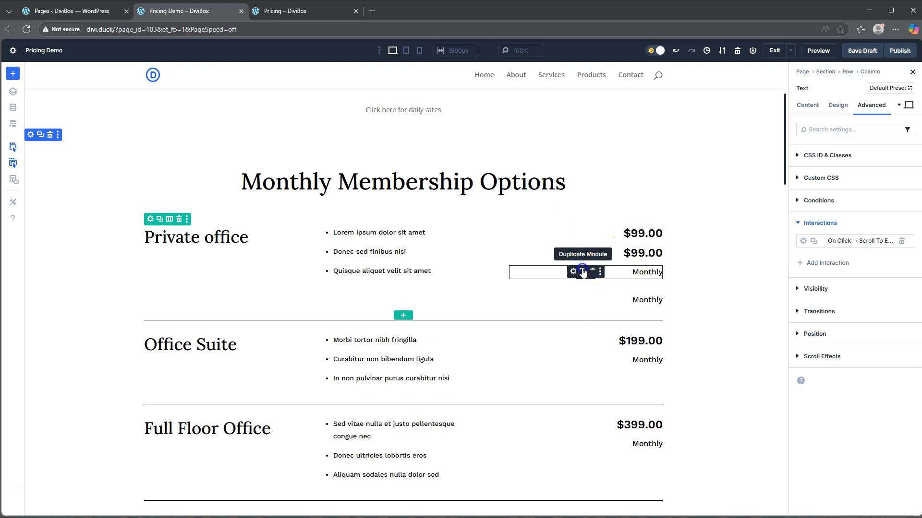
Set the admin label of the upper $99.00 price in the Private office row to "Private M Price"
click(644, 233)
click(839, 367)
click(817, 250)
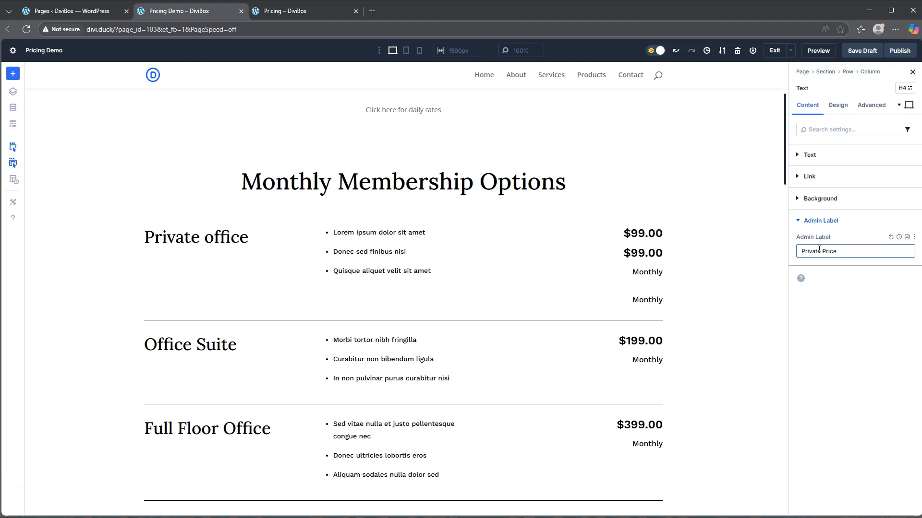
text(M)
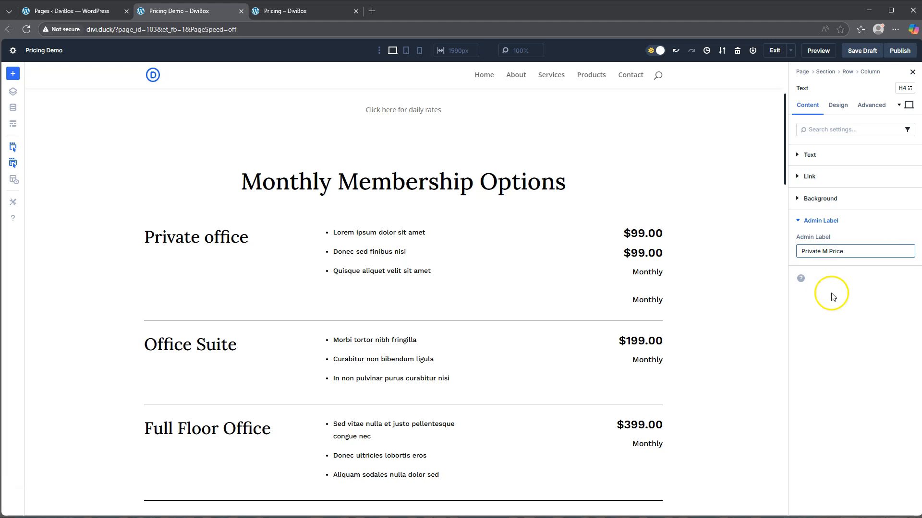
Set the admin label of the second $99.00 price in the Private office row to "Private Y Price"
click(640, 252)
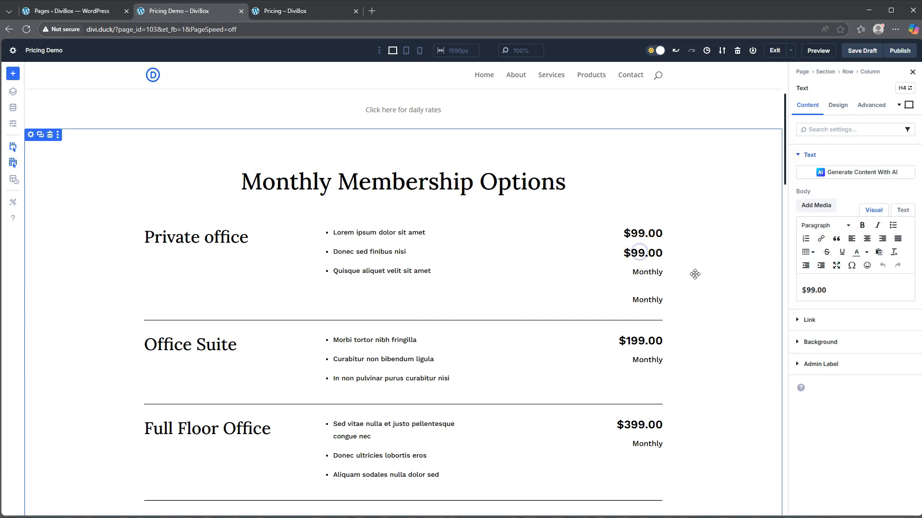
click(821, 365)
click(812, 250)
text(Priavte Y Price)
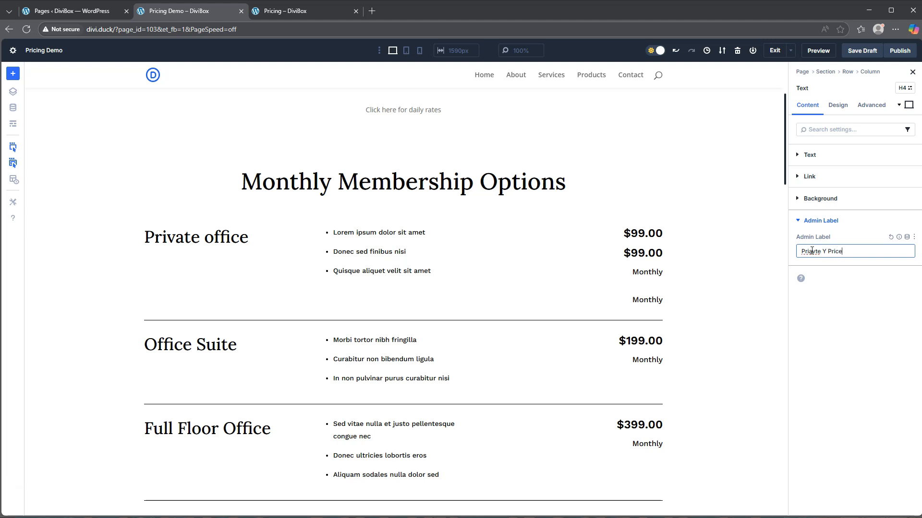
click(841, 343)
click(812, 252)
click(815, 253)
click(828, 304)
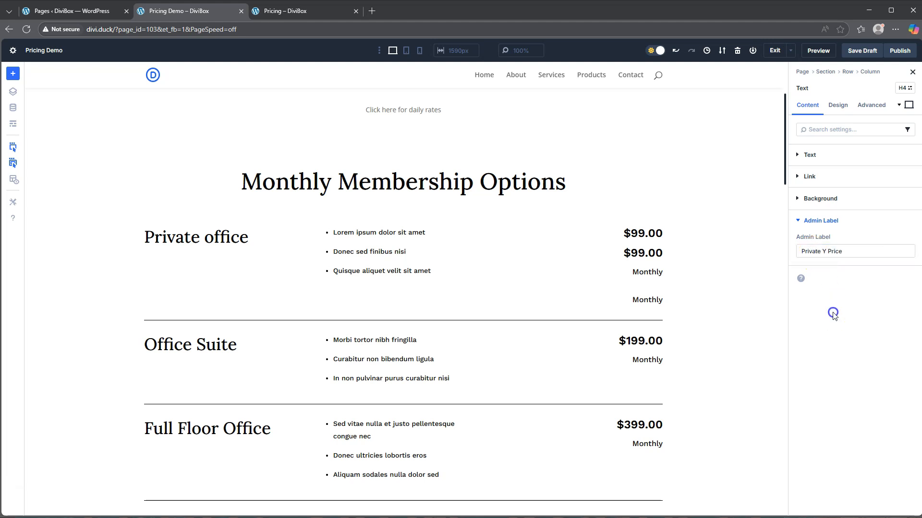
Set the admin label of the first Monthly text in the Private office row to "Private M Terms" and copy the label
click(638, 272)
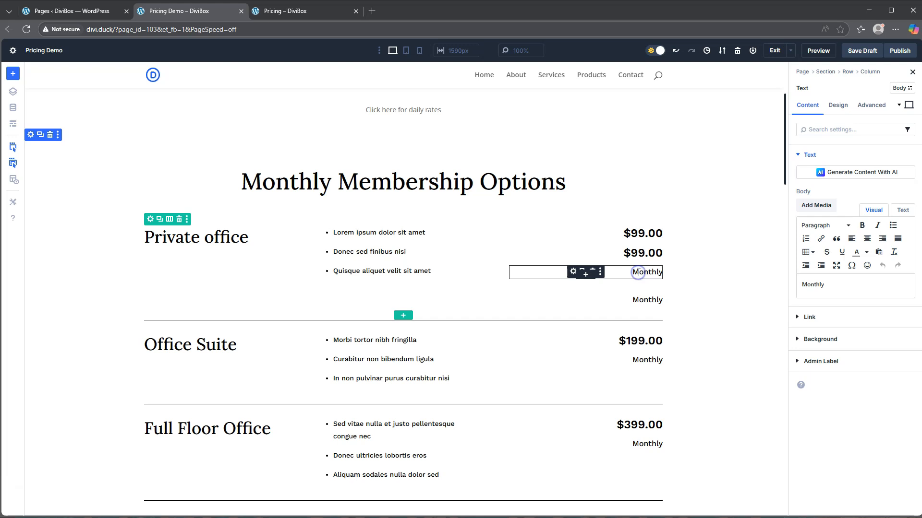
click(821, 362)
click(810, 252)
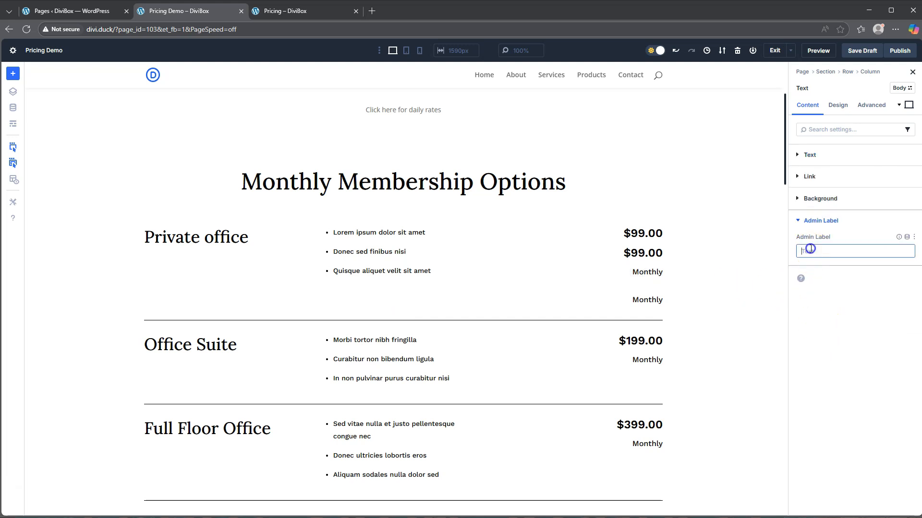
text(Private M Terms)
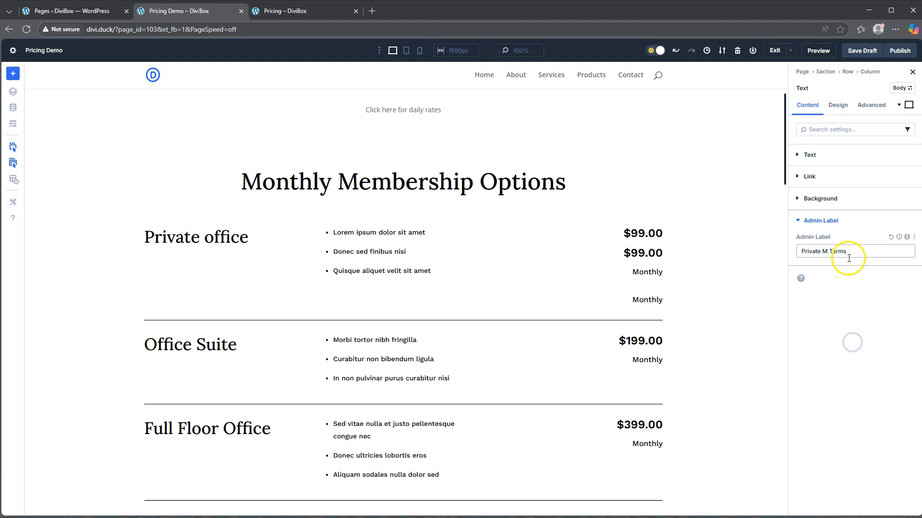
drag(844, 252, 772, 247)
key(ctrl+c)
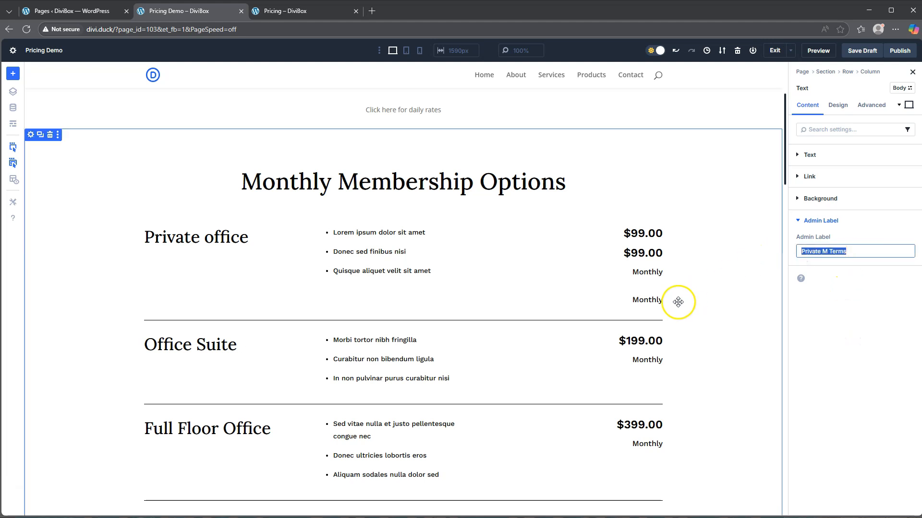
Change the body of the second Monthly text in the Private office row to "Yearly"
click(651, 302)
drag(825, 284, 757, 283)
text(Yearly)
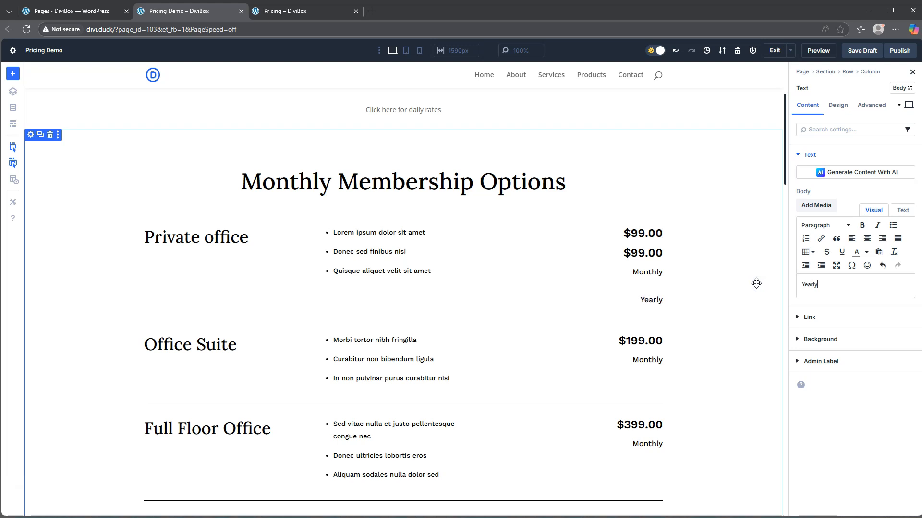
Paste the copied admin label into the Private office row's Yearly text and edit it to "Private Y Terms"
click(821, 364)
click(818, 254)
click(817, 253)
key(ctrl+v)
click(826, 251)
double_click(824, 250)
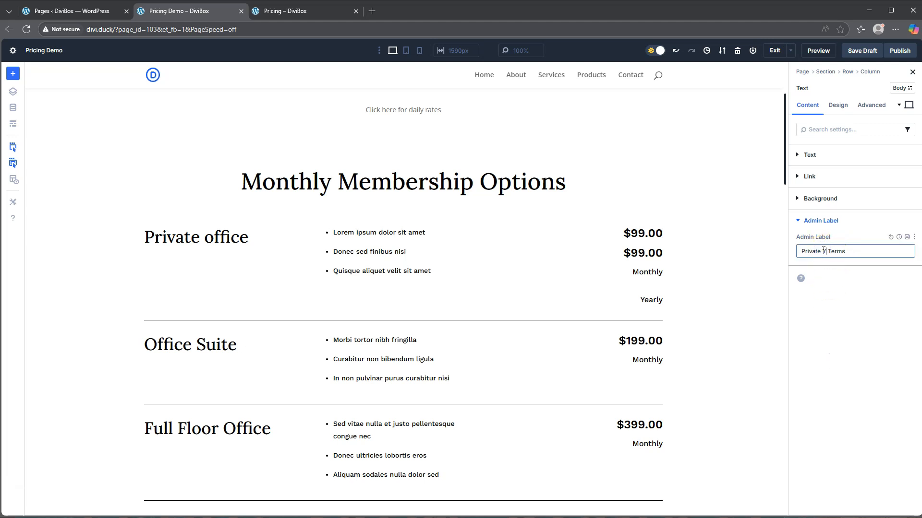
click(833, 322)
Change the second price in the Private office row to $990.00
click(640, 253)
click(811, 290)
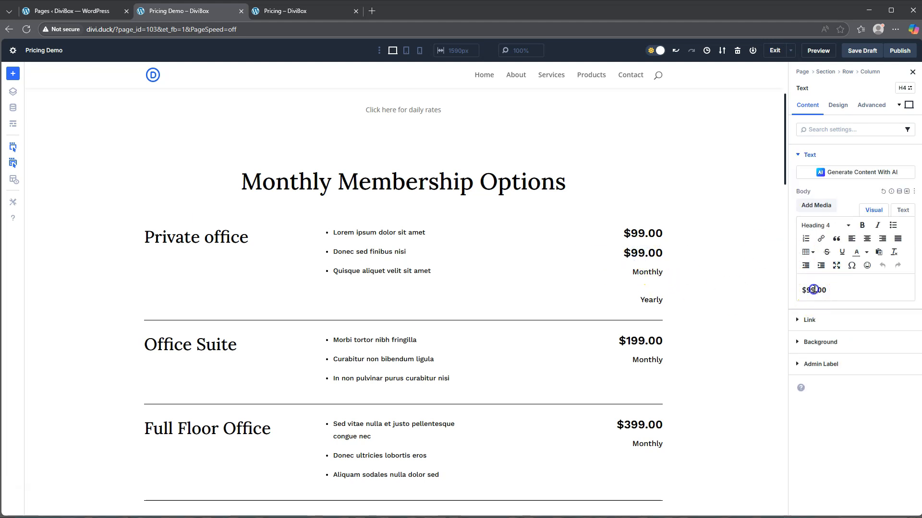
text(0)
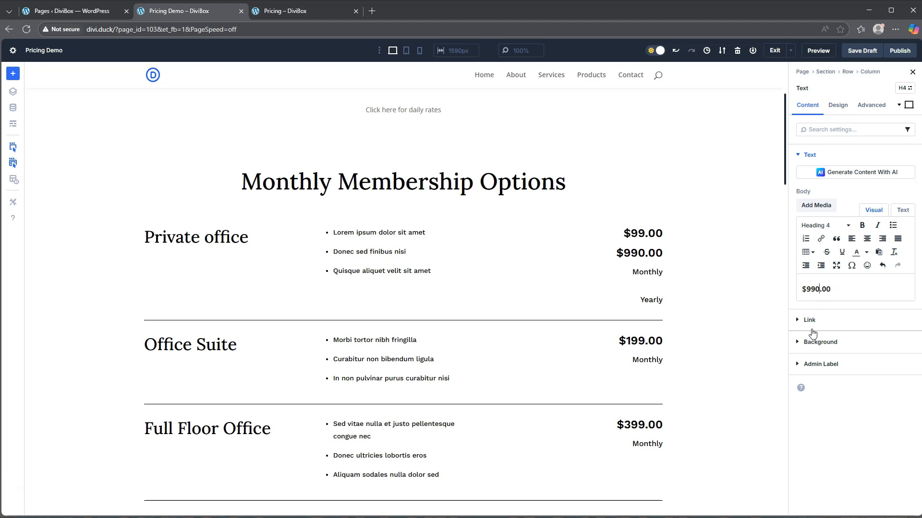
click(846, 436)
click(839, 427)
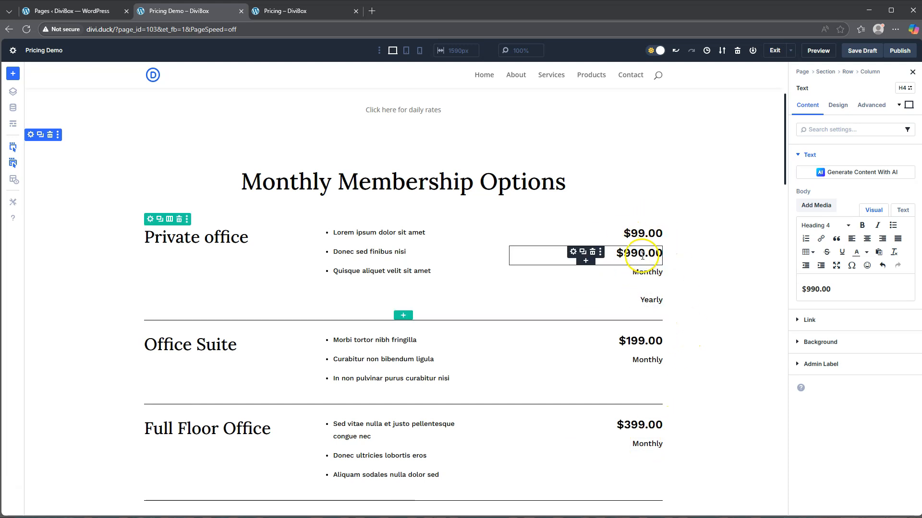
scroll(642, 257, up, 3)
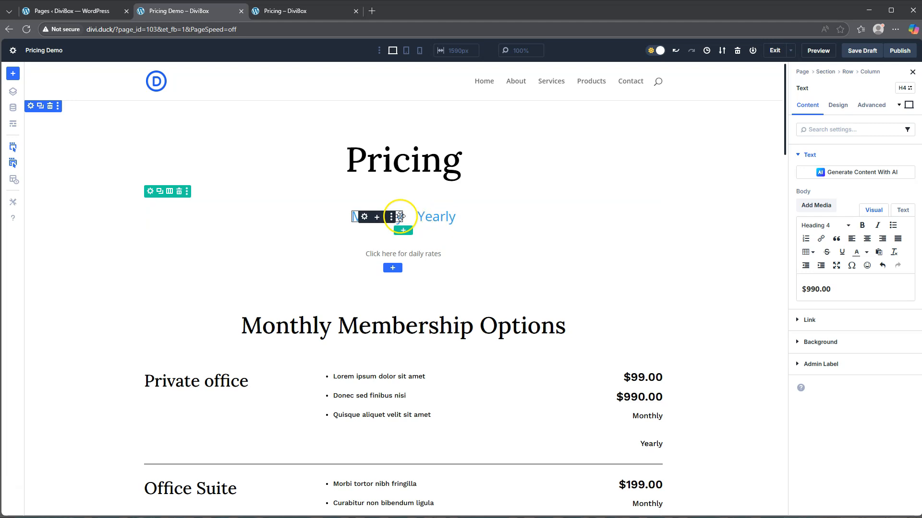
click(365, 218)
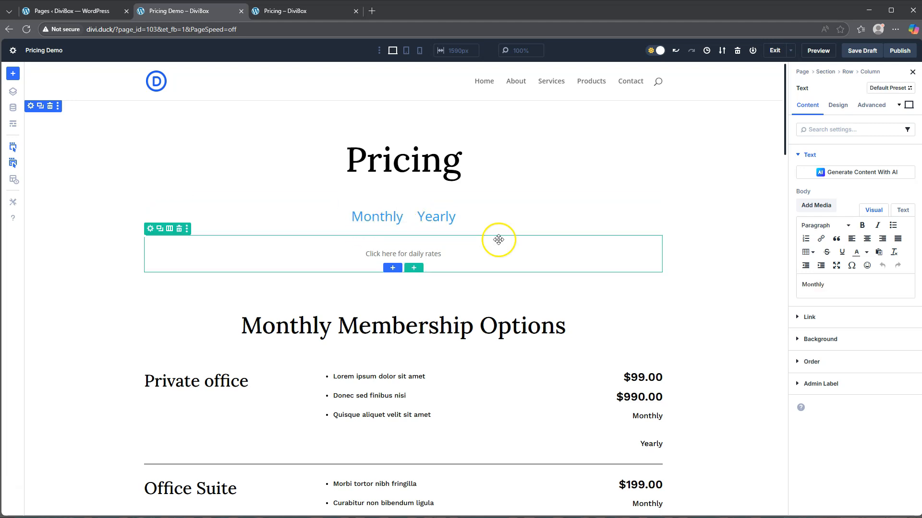
click(871, 105)
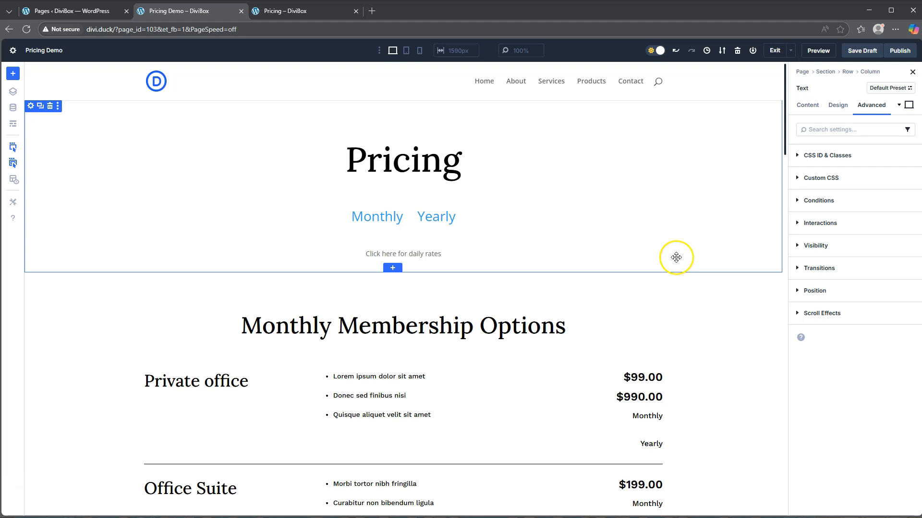
Disable the $990.00 price in the Private office row on desktop
click(636, 398)
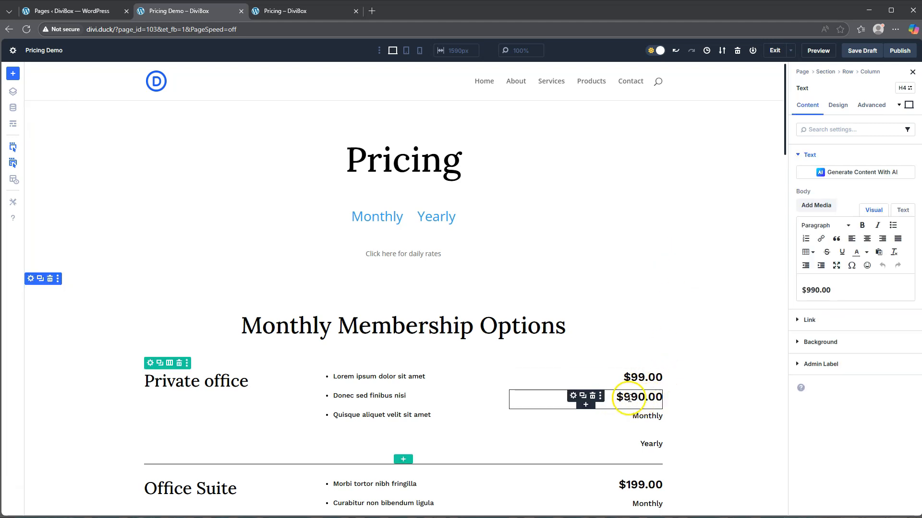
click(870, 106)
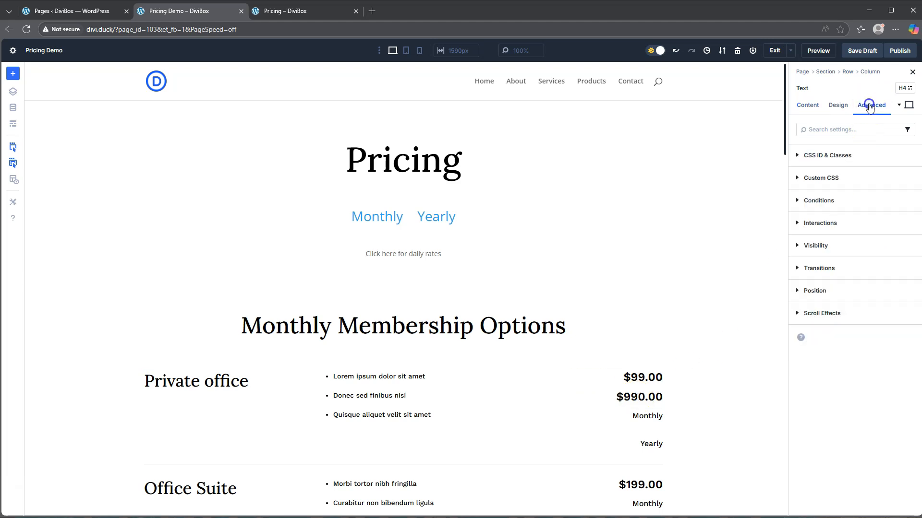
click(820, 247)
click(801, 302)
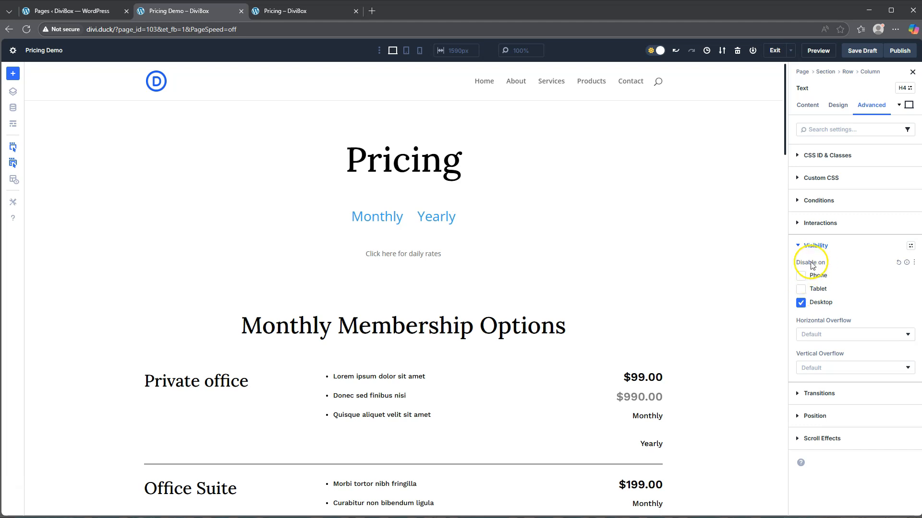
click(804, 246)
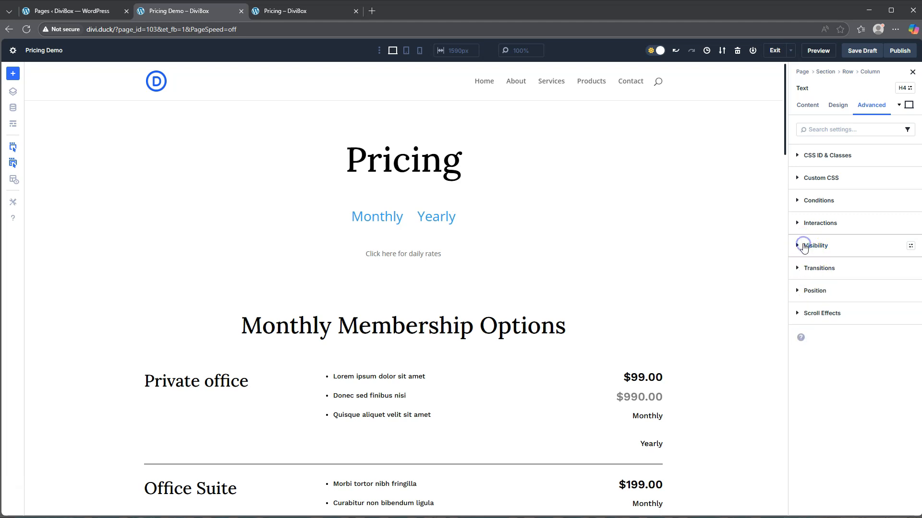
Disable the Yearly terms text in the Private office row on desktop
click(651, 444)
click(871, 105)
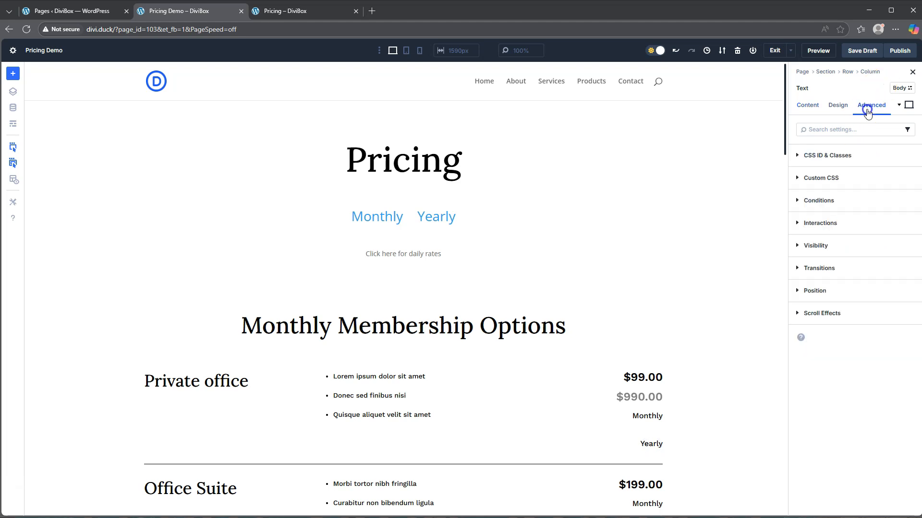
click(813, 246)
click(801, 303)
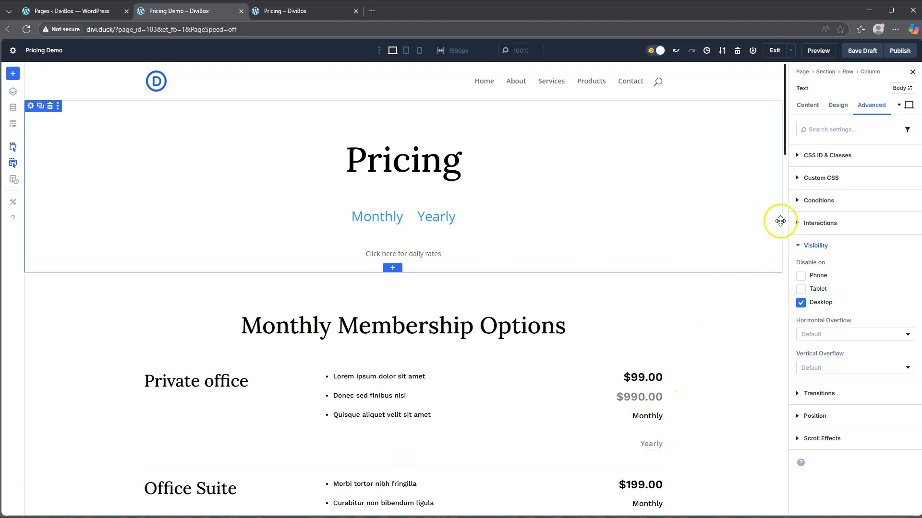
click(806, 246)
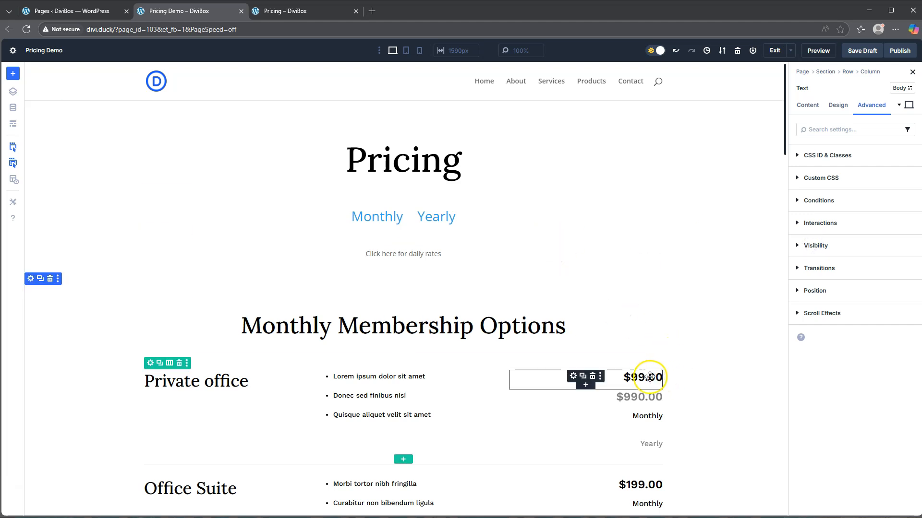
Add a Click interaction to the Monthly toggle text under the Pricing heading and label it "Show Private M Price"
click(364, 217)
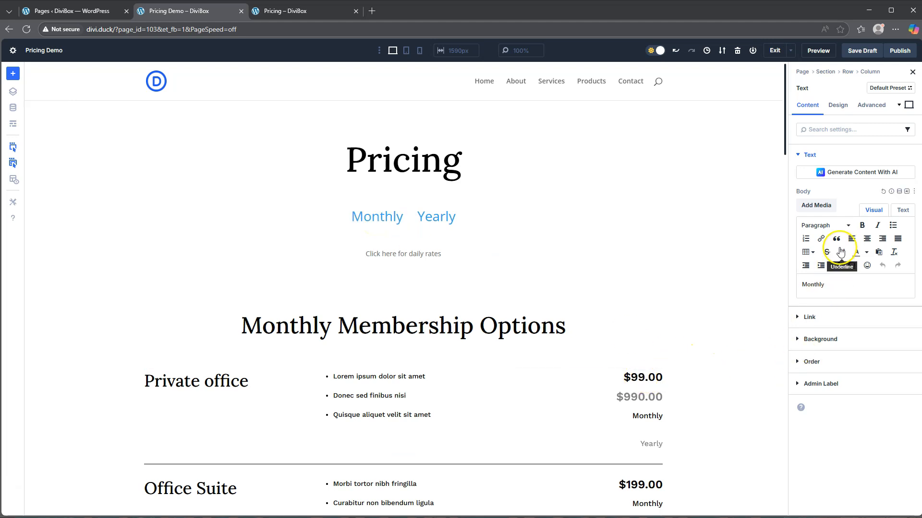
click(870, 105)
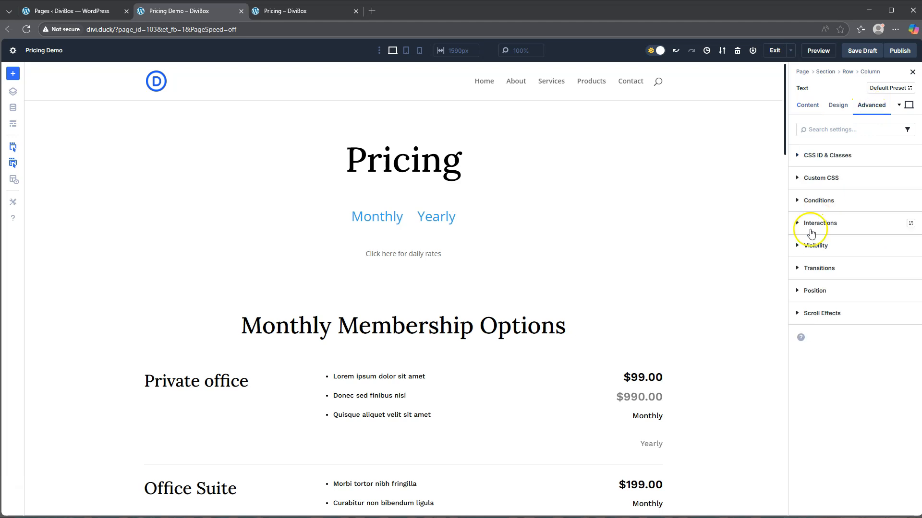
click(810, 233)
click(818, 248)
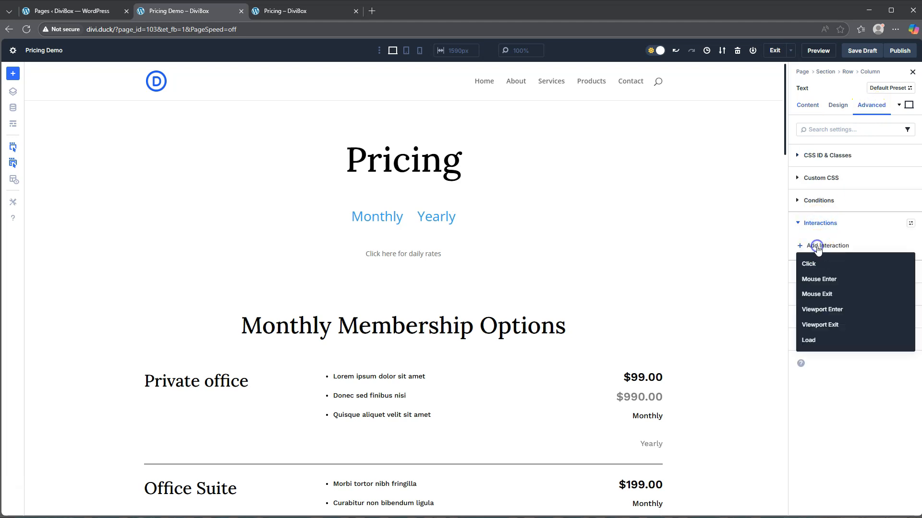
click(816, 262)
click(690, 284)
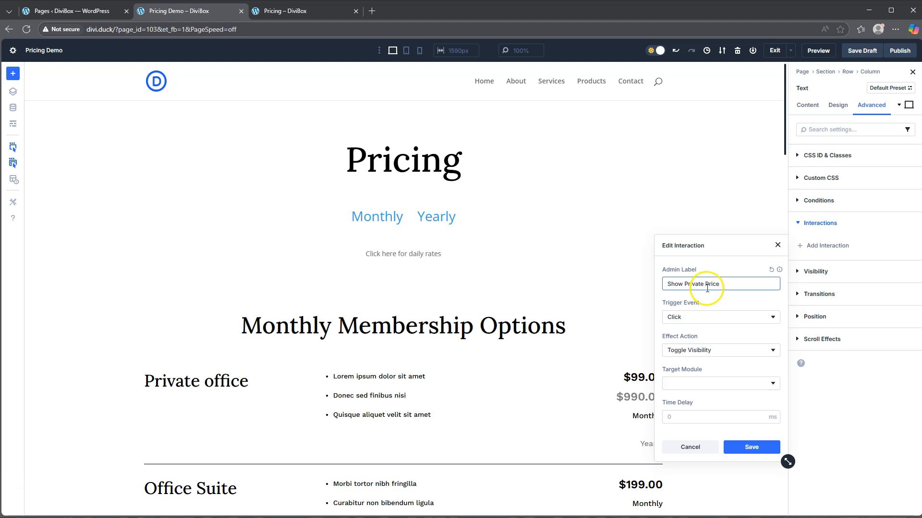
click(705, 286)
Set the interaction's effect to Show Element with Text (Private M Price) as the target module, and save it
click(710, 351)
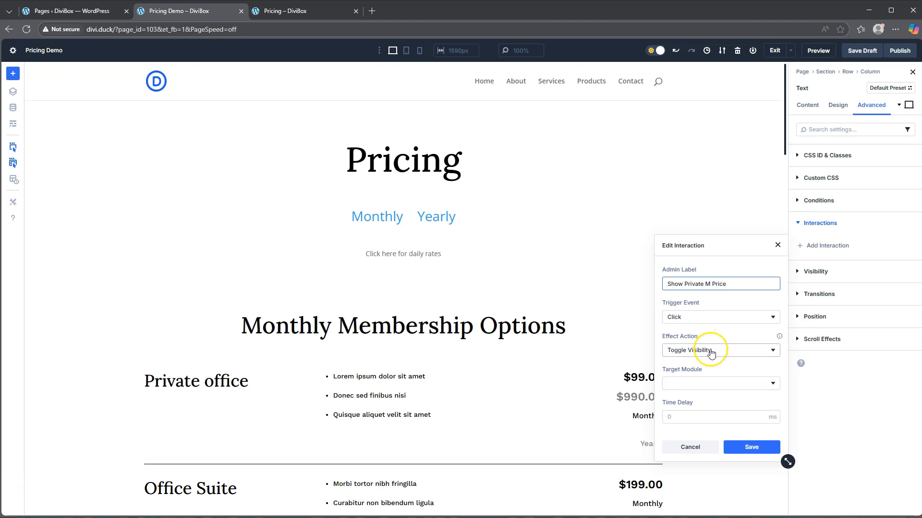
click(711, 353)
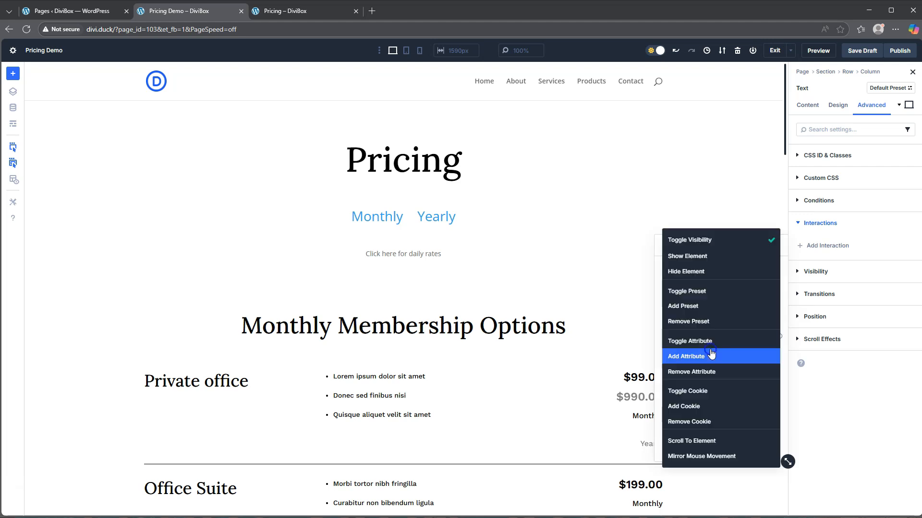
click(701, 257)
click(710, 383)
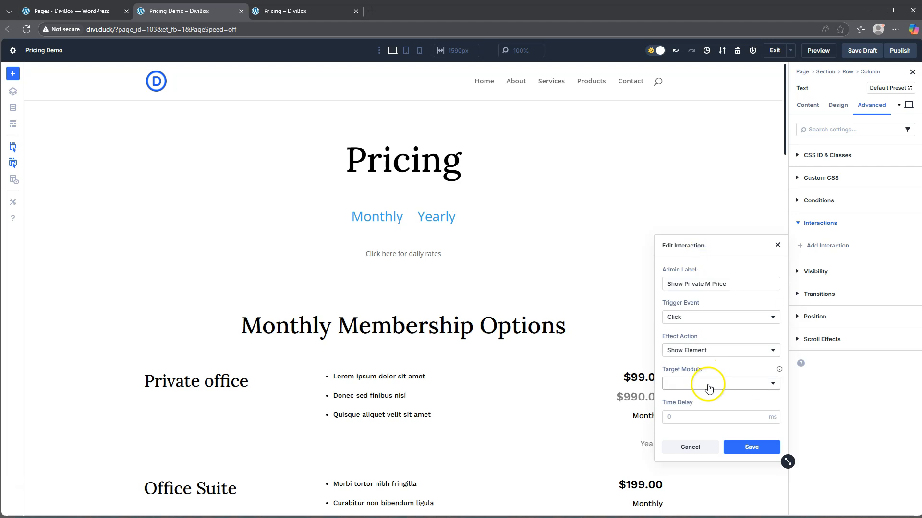
scroll(708, 388, down, 5)
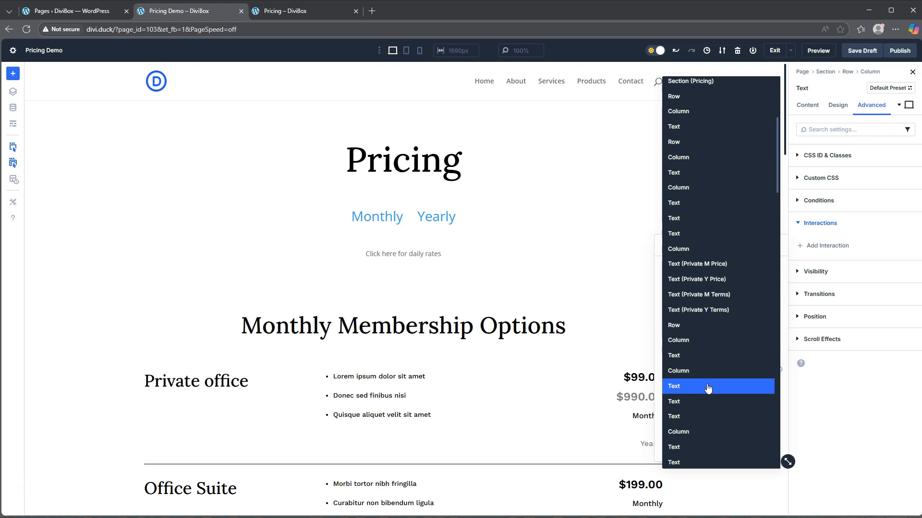
click(700, 270)
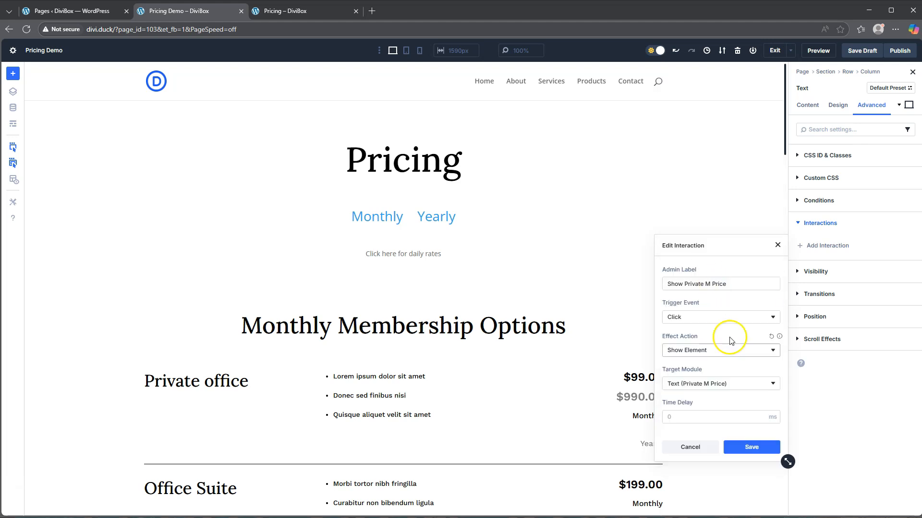
click(752, 447)
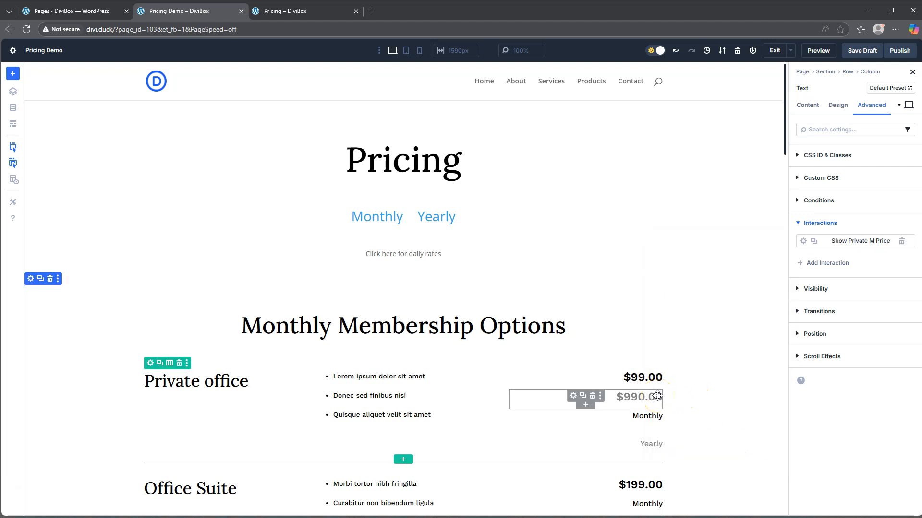
Add a second Click interaction to the Monthly toggle and label it "Show Private M Terms"
click(651, 415)
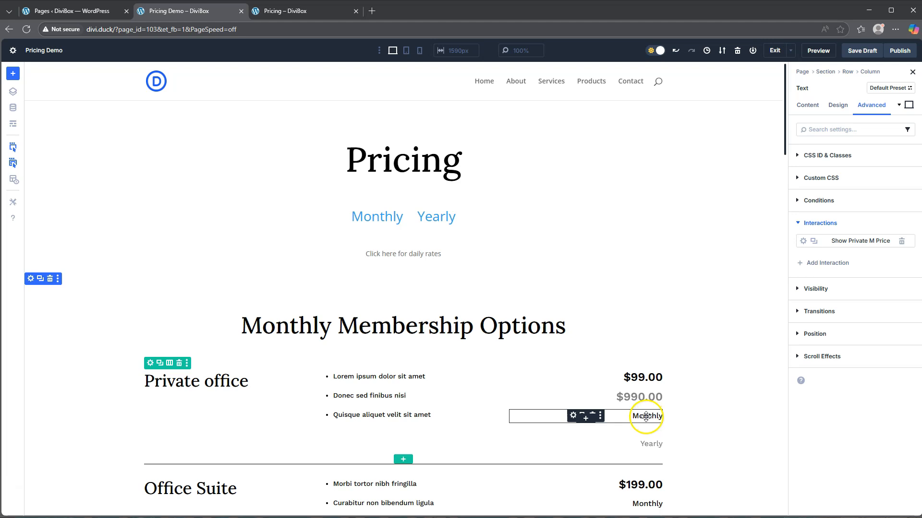
click(801, 263)
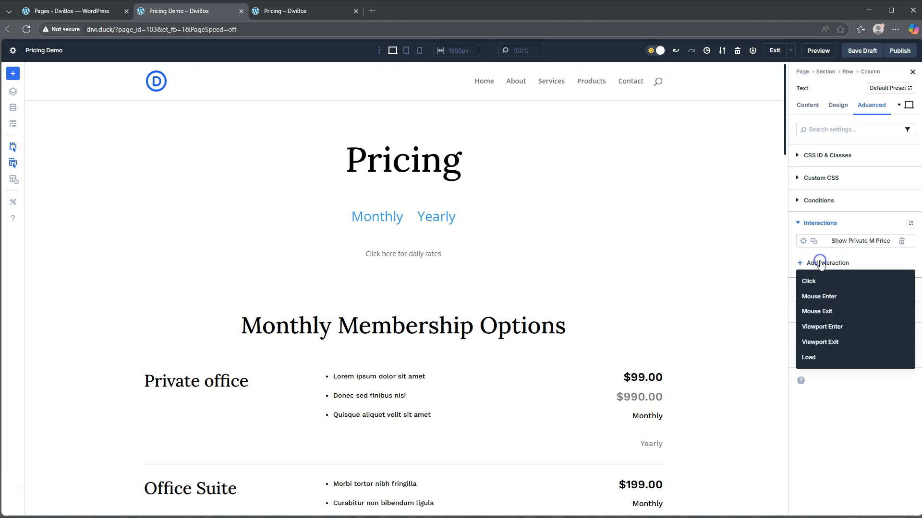
click(813, 281)
click(734, 283)
text(Show)
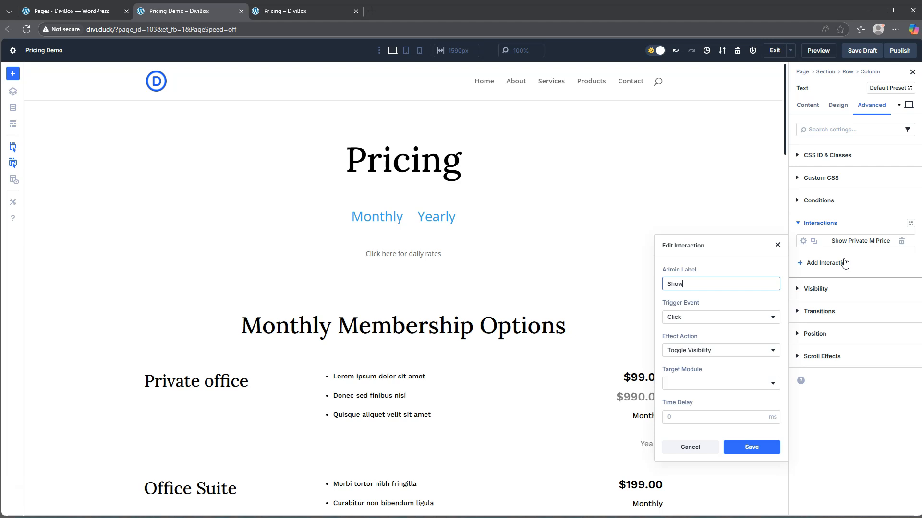
click(714, 285)
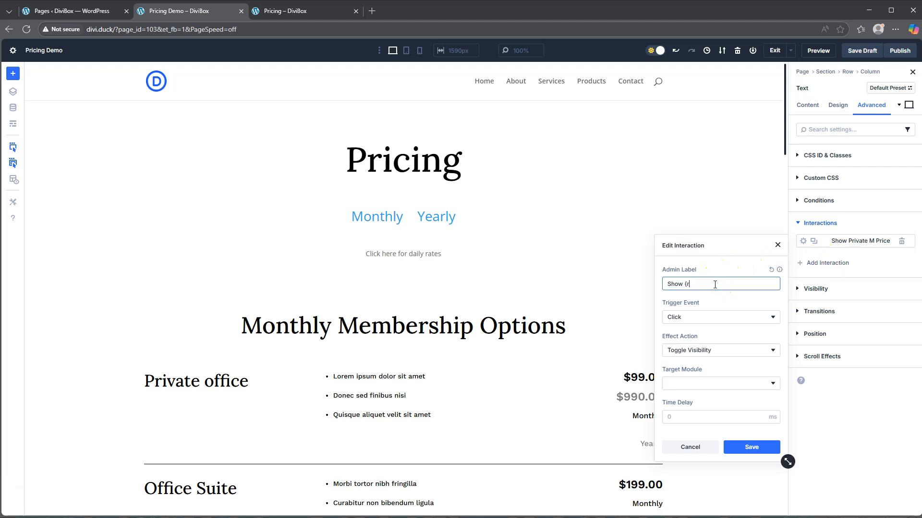
text({rivate M Terms)
click(687, 285)
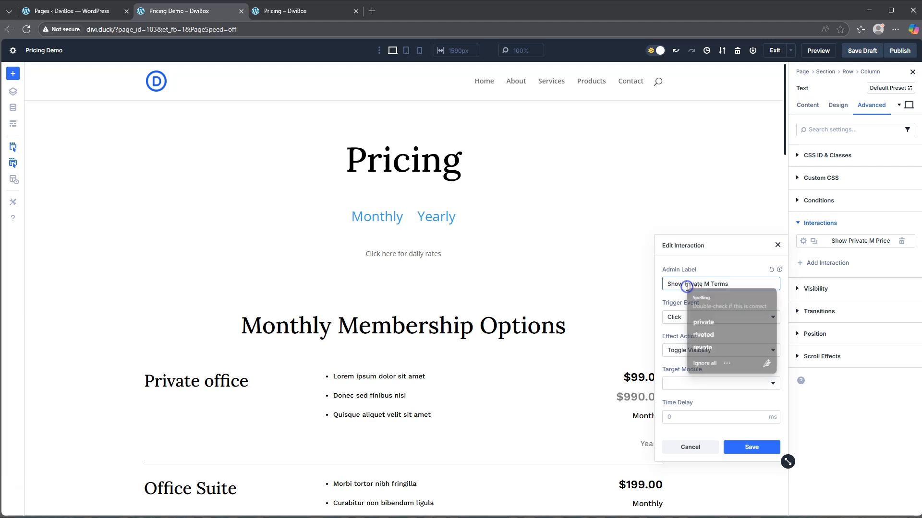
key(BackSpace)
text(P)
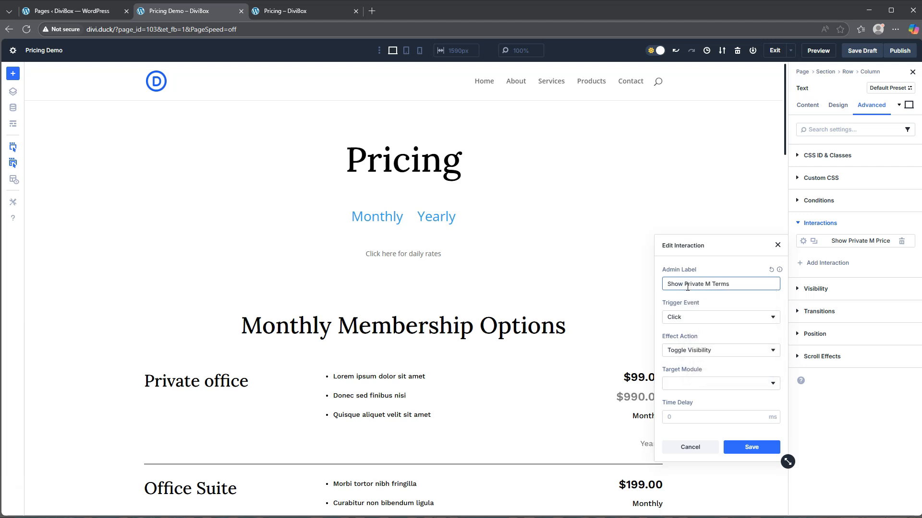
Make the new interaction use Show Element on Text (Private M Terms) and save it
click(708, 351)
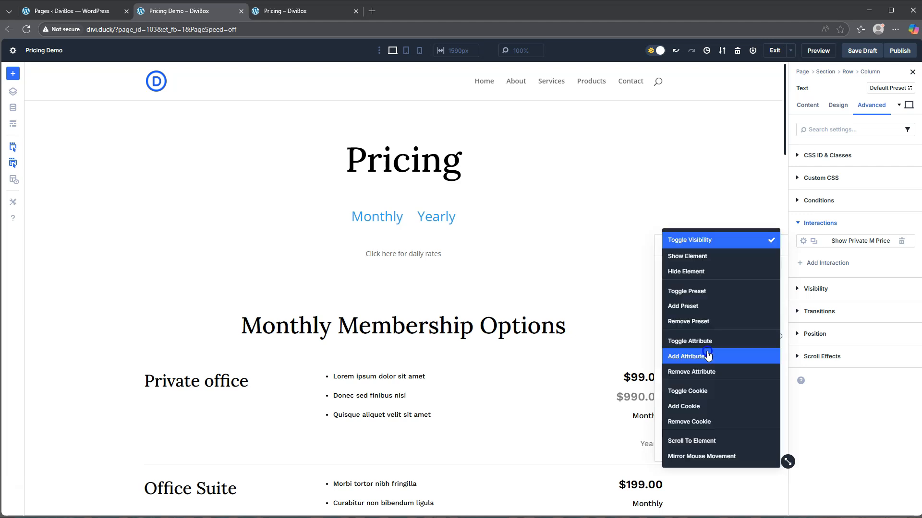
click(699, 254)
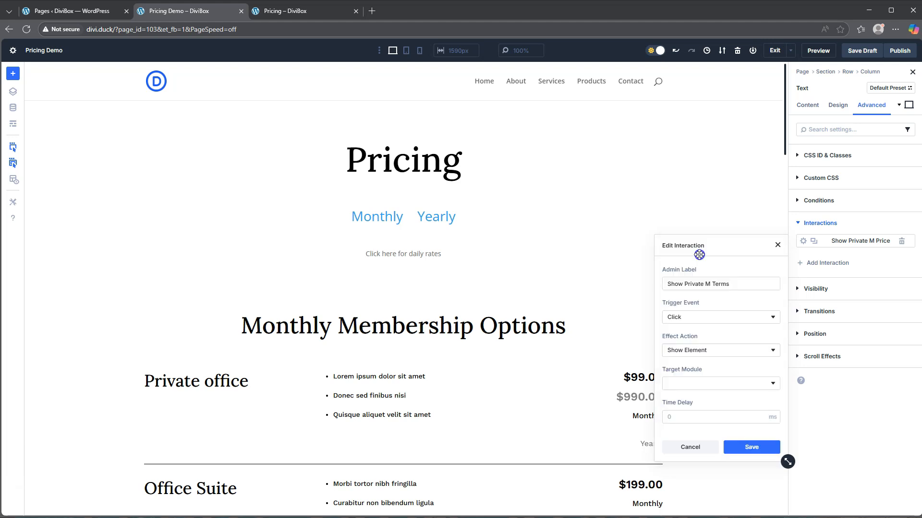
click(701, 383)
scroll(711, 315, down, 3)
click(711, 343)
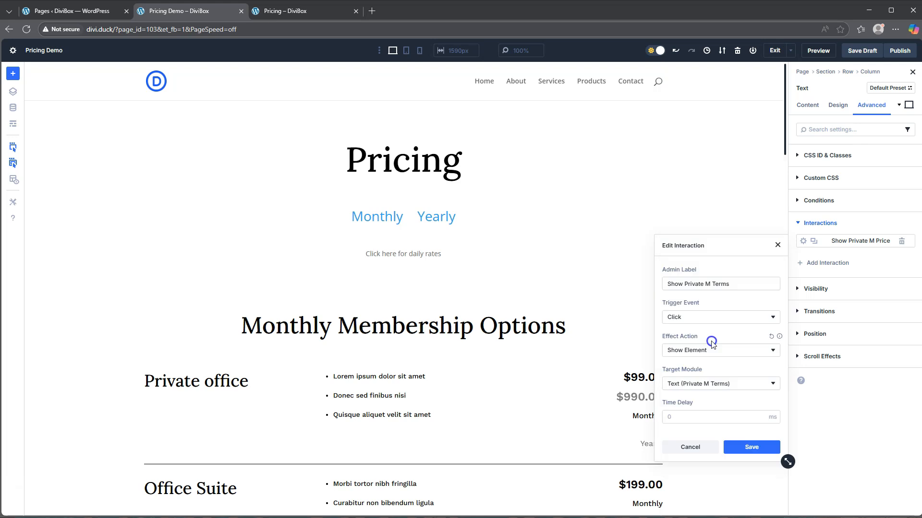
click(751, 449)
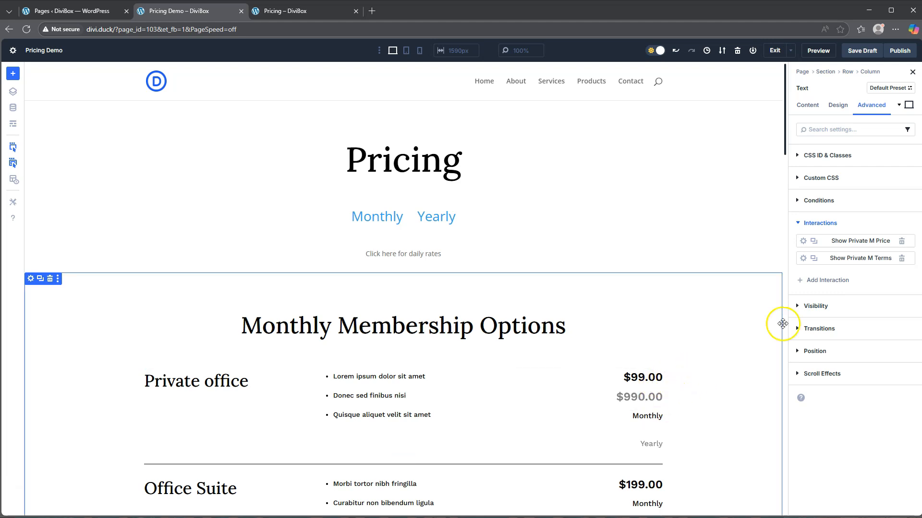
Add a Click interaction "Hide Private Y Price" to the Monthly toggle, using Hide Element on Text (Private Y Price), and save it
click(823, 281)
click(814, 298)
click(693, 284)
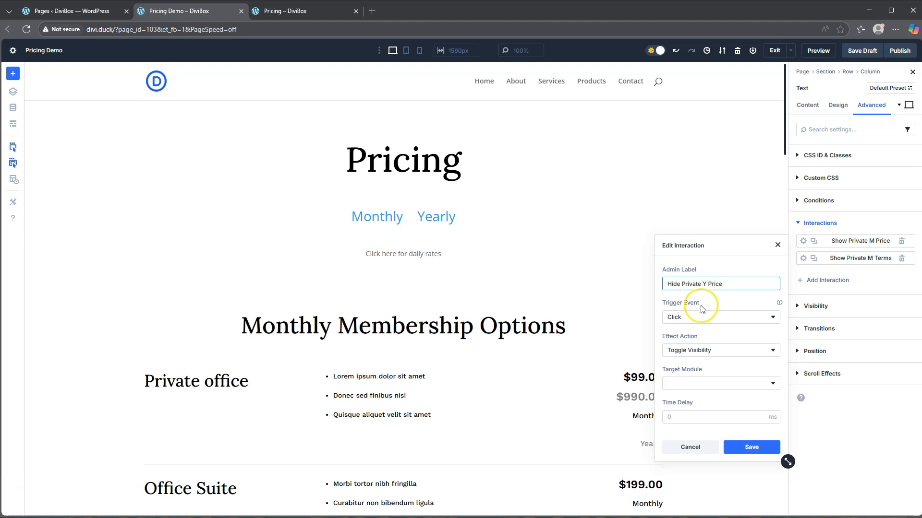
click(695, 350)
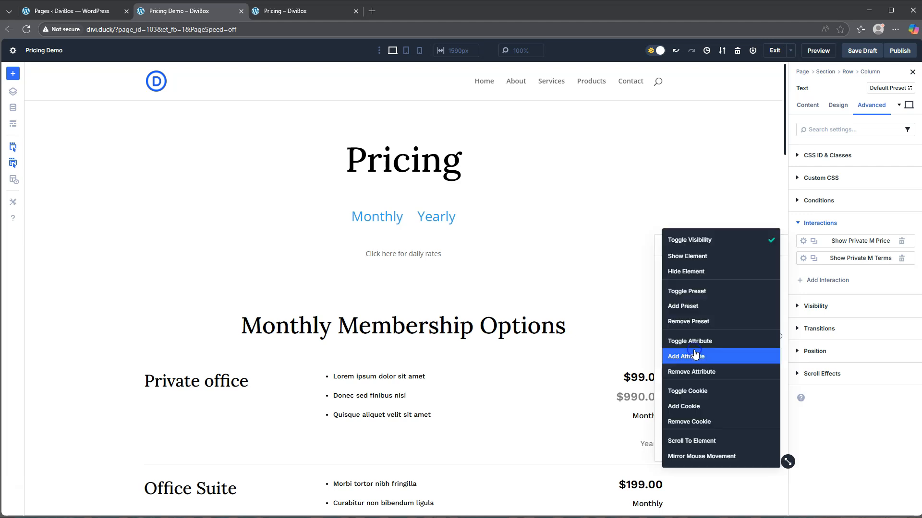
click(692, 259)
click(699, 385)
scroll(699, 384, down, 3)
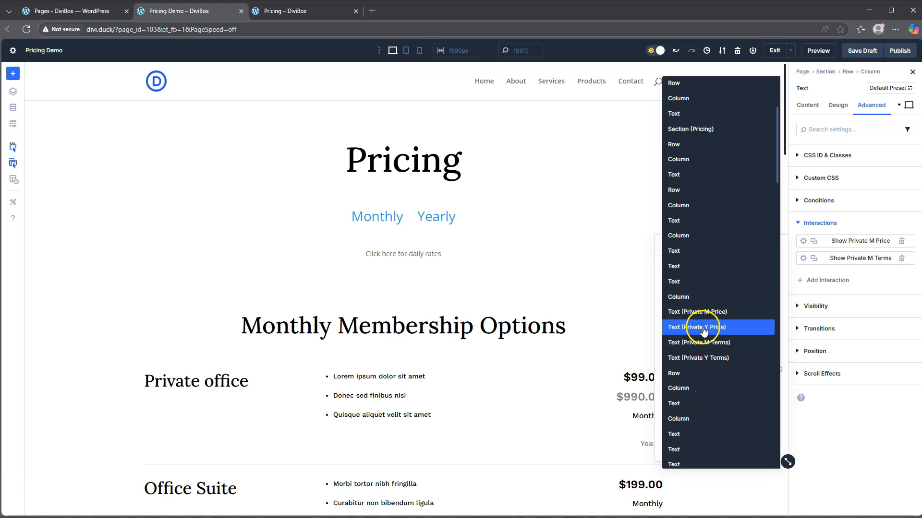
click(703, 328)
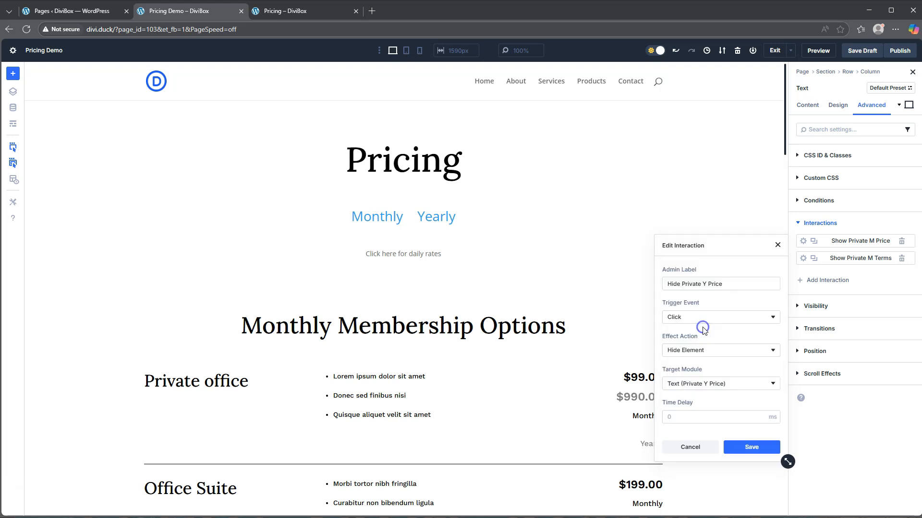
click(752, 448)
Add a Click interaction "Hide Private Y Terms" to the Monthly toggle, using Hide Element on Text (Private Y Terms), and save it
click(823, 299)
click(816, 315)
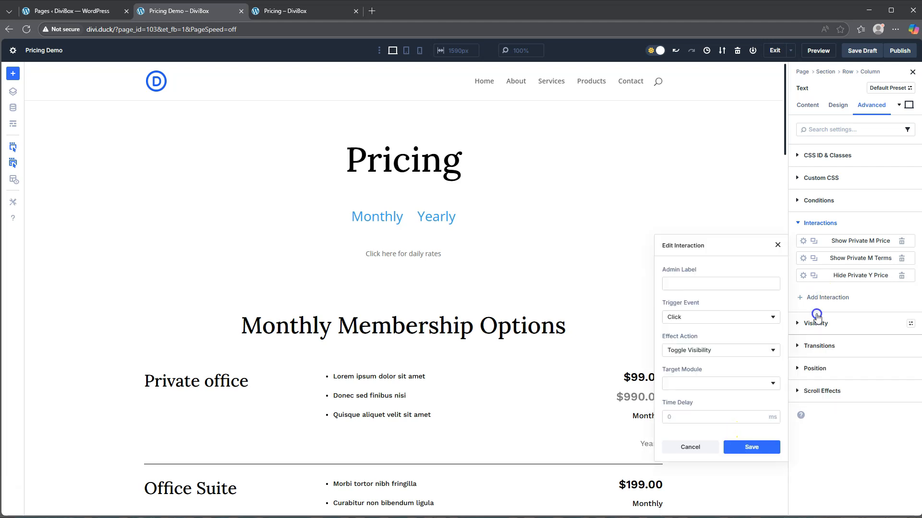
click(699, 284)
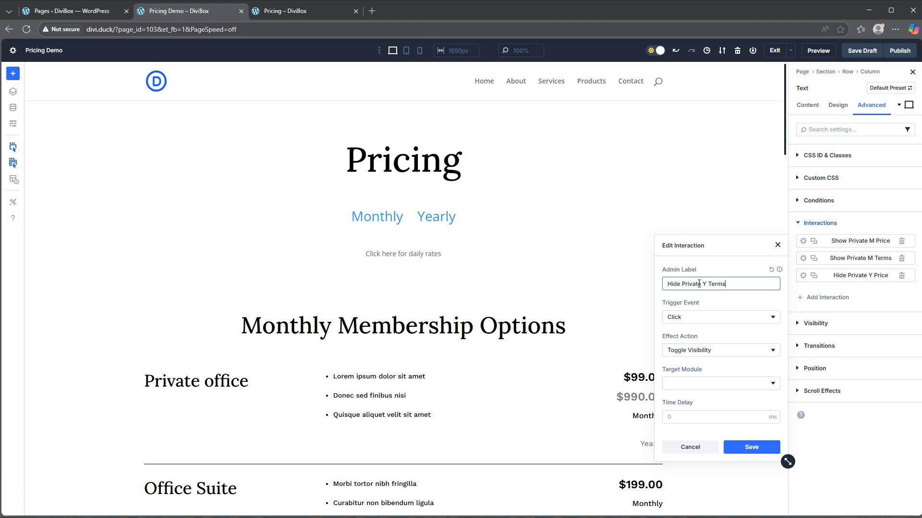
click(700, 350)
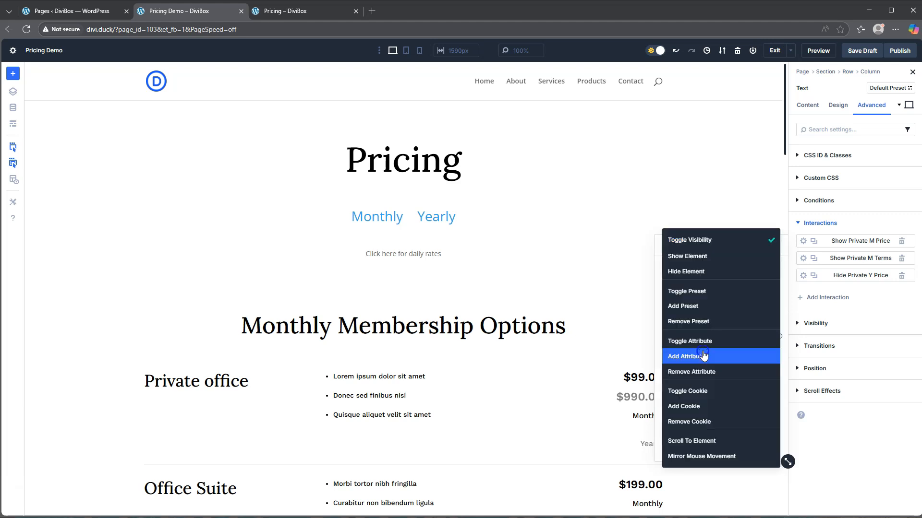
click(689, 269)
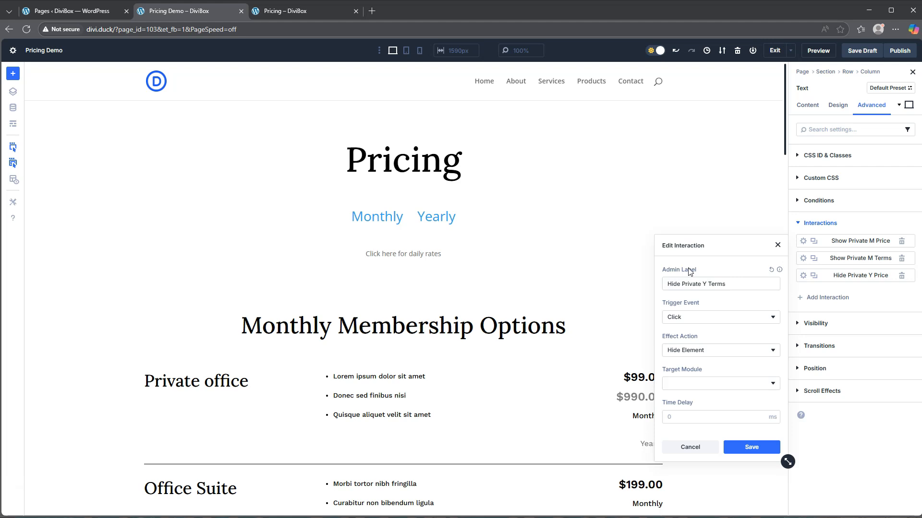
click(702, 383)
scroll(701, 342, down, 3)
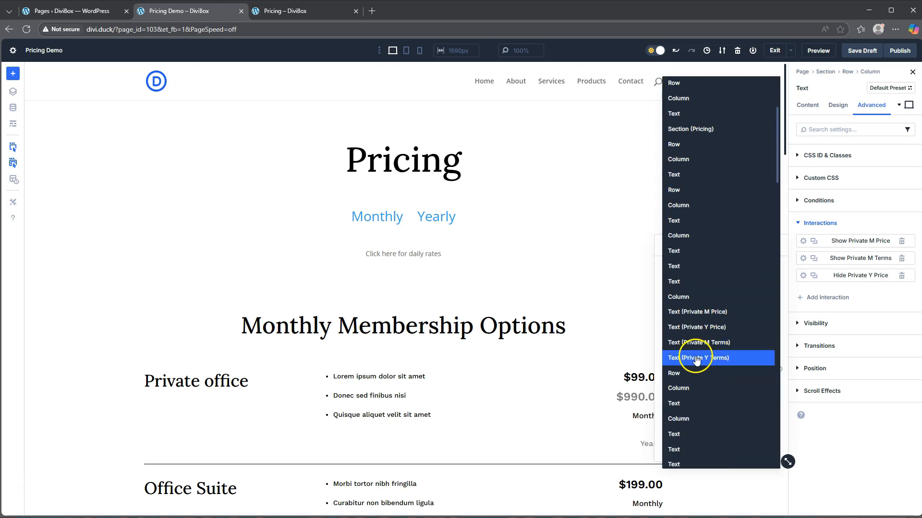
click(696, 359)
click(750, 447)
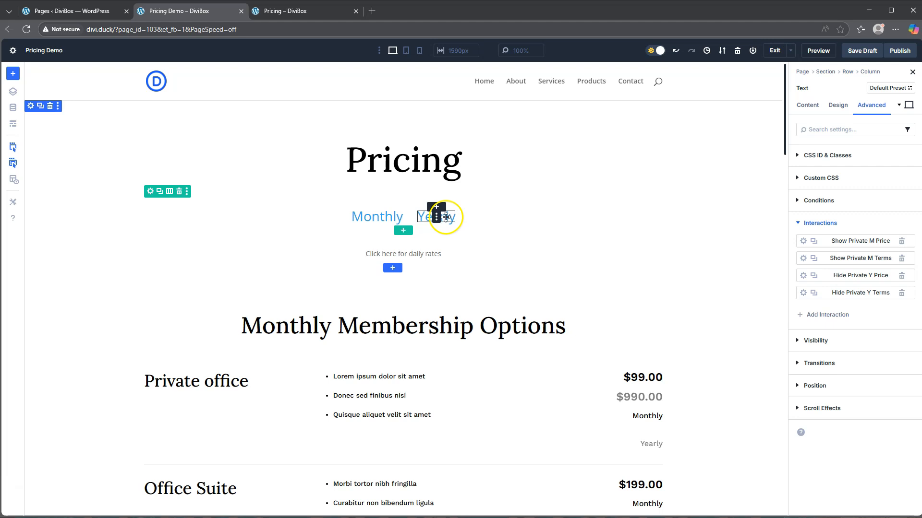
Add a Click interaction to the Yearly toggle text and label it "Show Private Y Price"
click(437, 220)
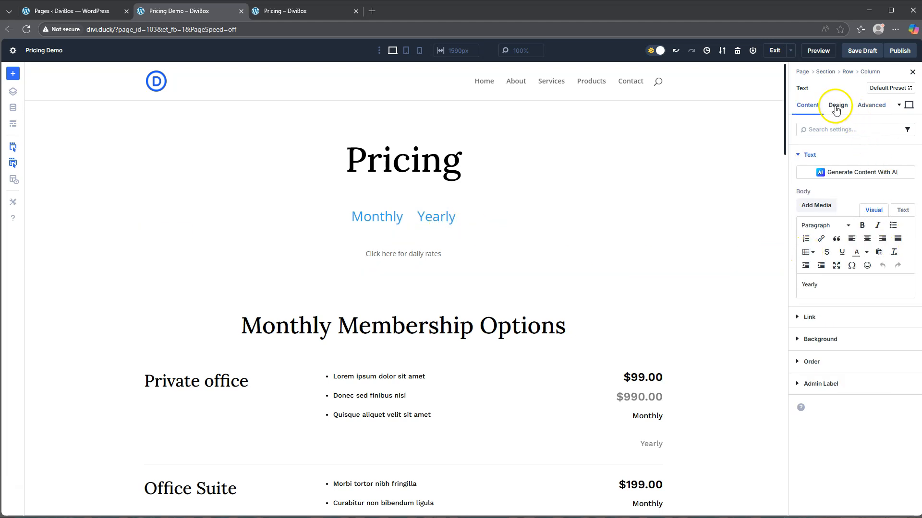
click(865, 107)
click(819, 222)
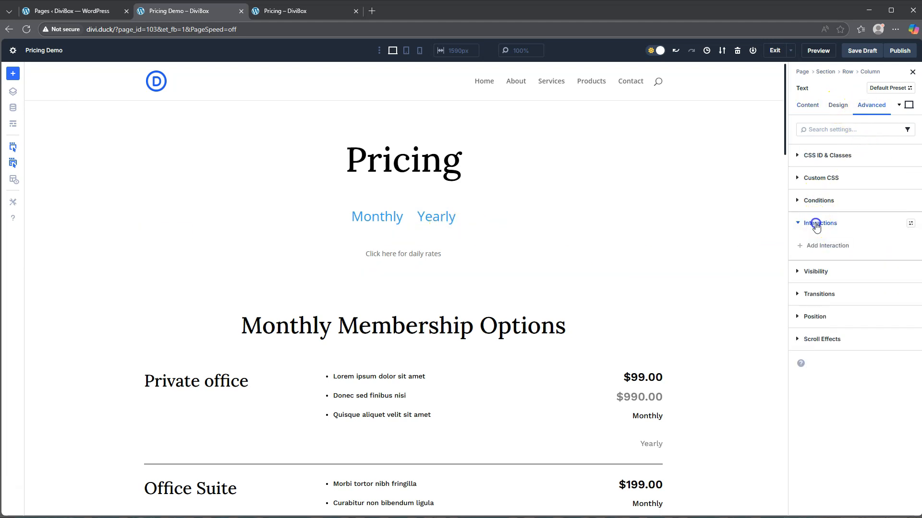
click(817, 250)
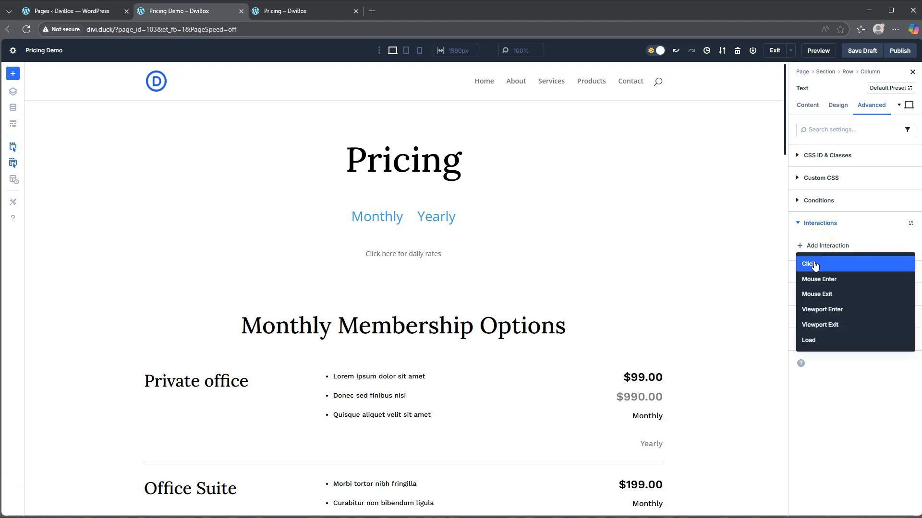
click(814, 264)
click(690, 286)
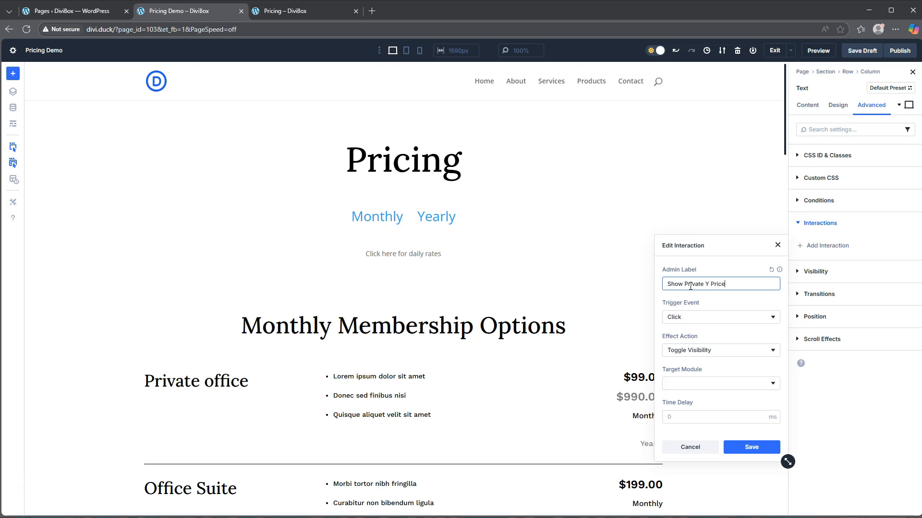
Set the interaction's effect to Show Element with Text (Private Y Price) as the target module, and save it
click(696, 351)
click(718, 256)
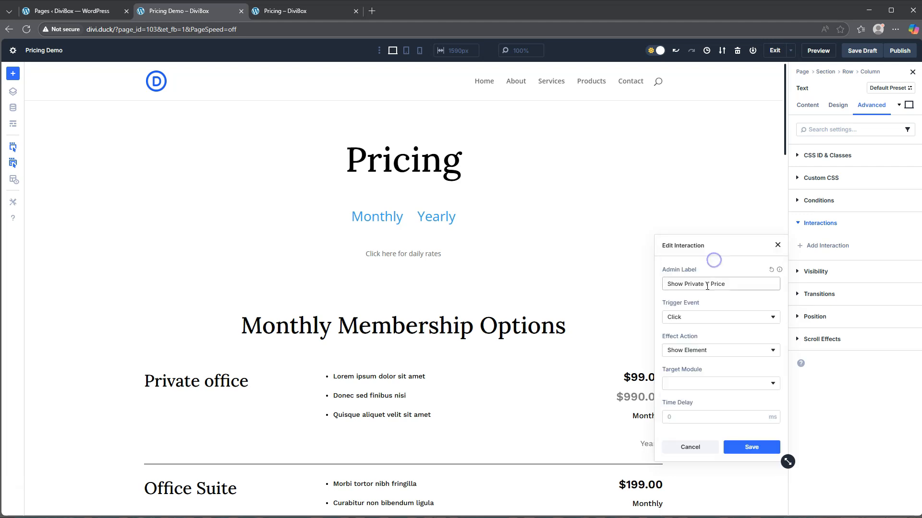
click(697, 386)
scroll(696, 387, down, 2)
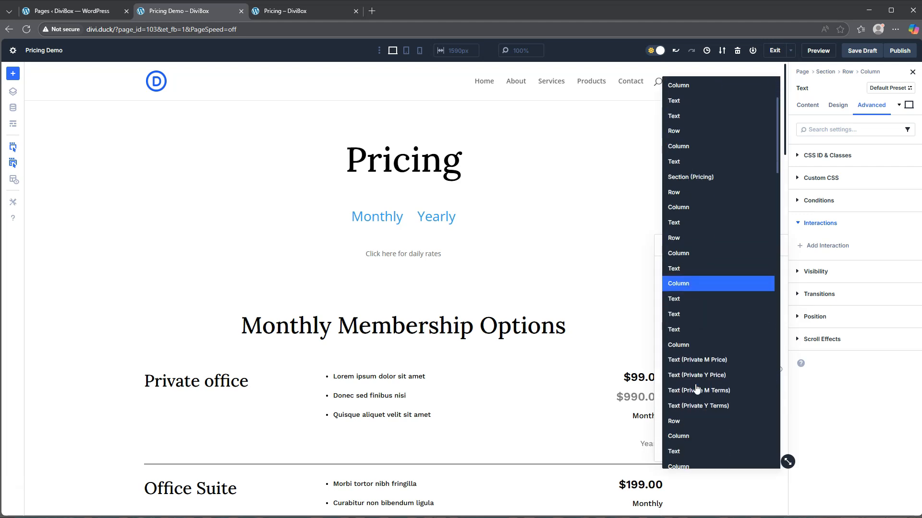
click(690, 377)
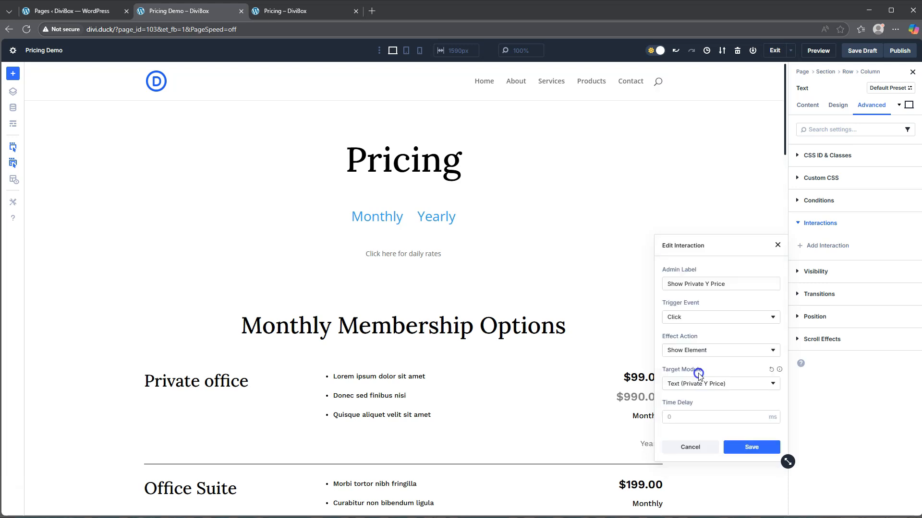
click(750, 447)
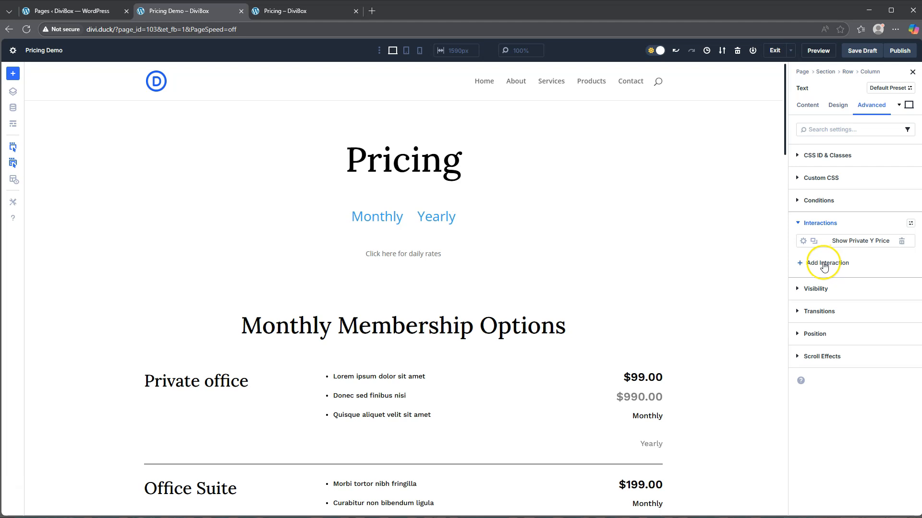
Add a Click interaction "Show Private Y Terms" to the Yearly toggle, using Show Element on Text (Private Y Terms), and save it
click(816, 262)
click(817, 281)
click(690, 284)
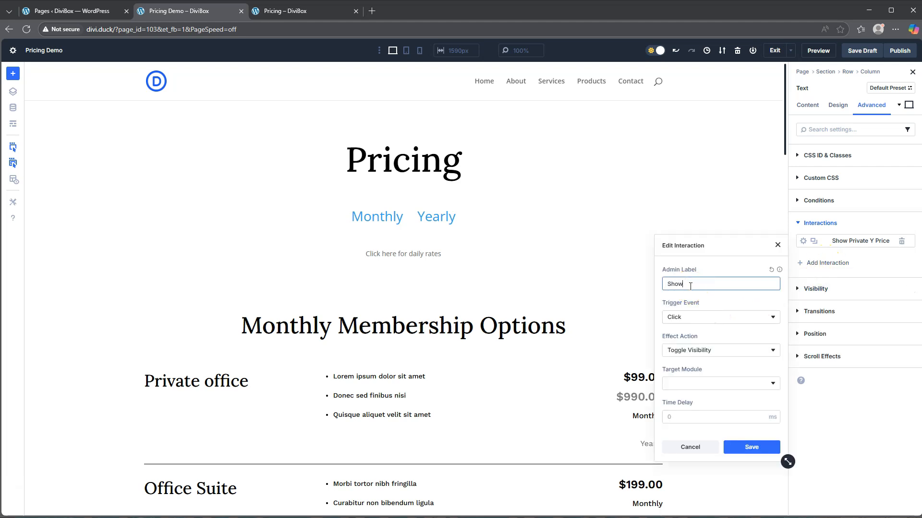
text(Show Private Y Terms)
click(700, 350)
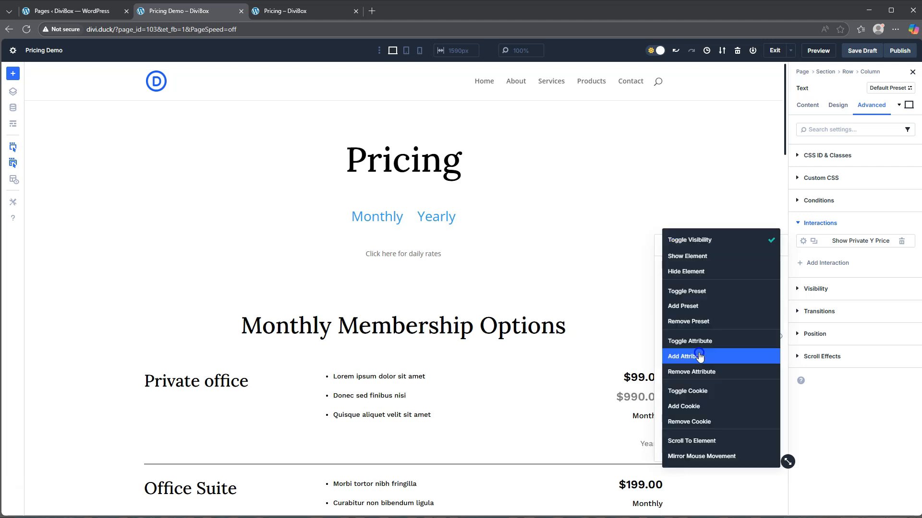
click(688, 257)
click(688, 381)
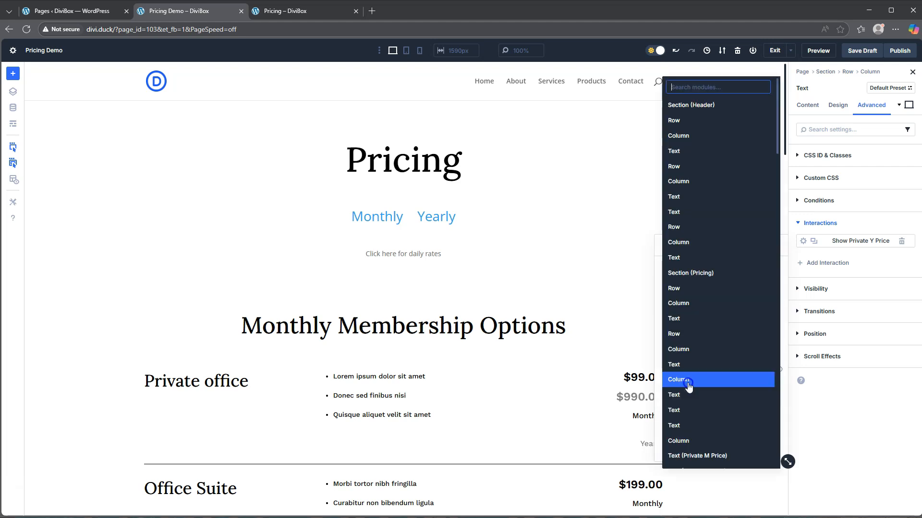
scroll(694, 379, down, 3)
click(699, 407)
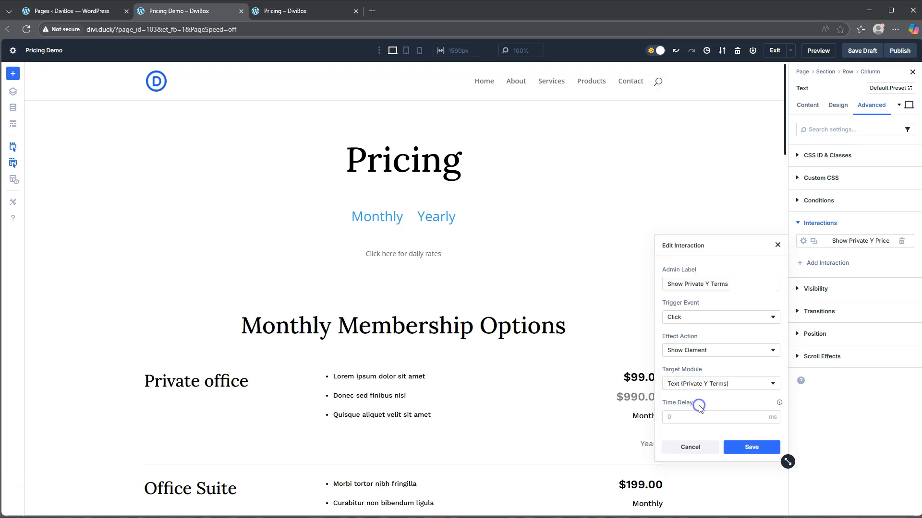
click(754, 447)
Add a Click interaction "Hide Private M Price" to the Yearly toggle, using Hide Element on Text (Private M Price), and save it
click(826, 284)
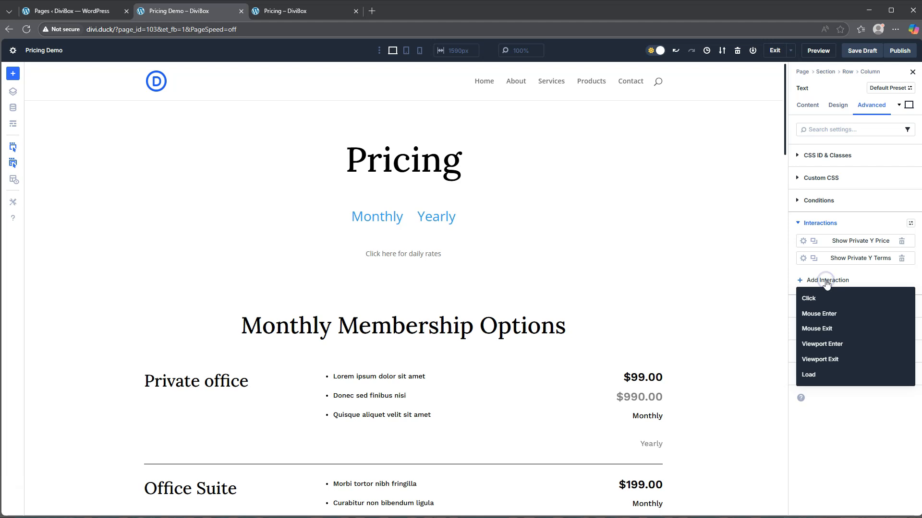
click(820, 300)
click(710, 288)
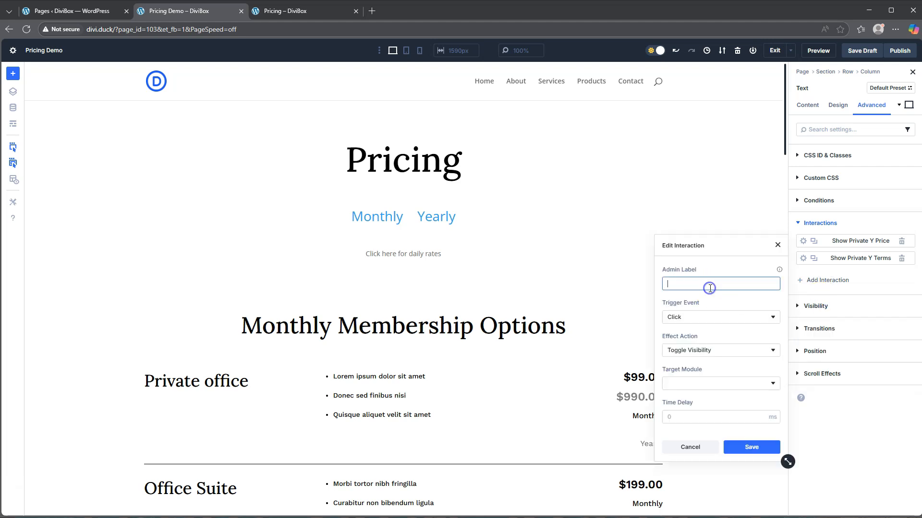
text(Hide Private M Price)
click(699, 351)
click(693, 271)
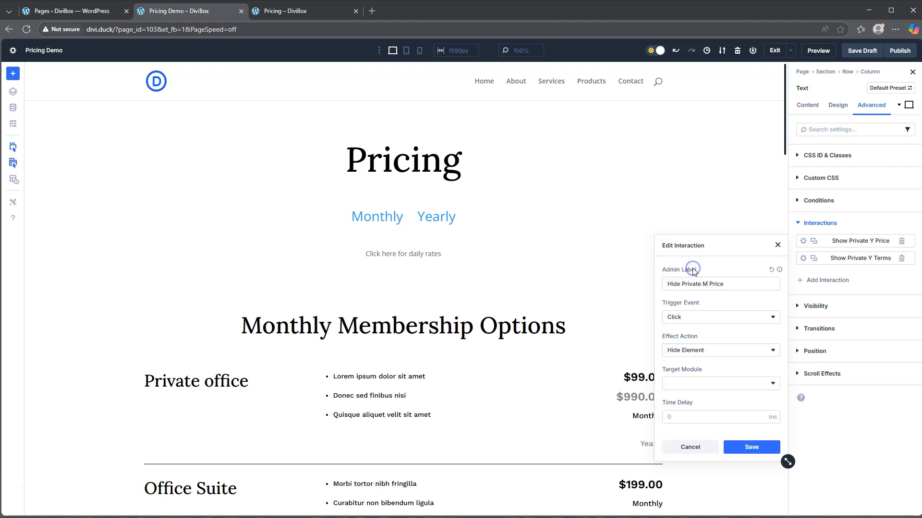
click(700, 382)
scroll(701, 372, down, 2)
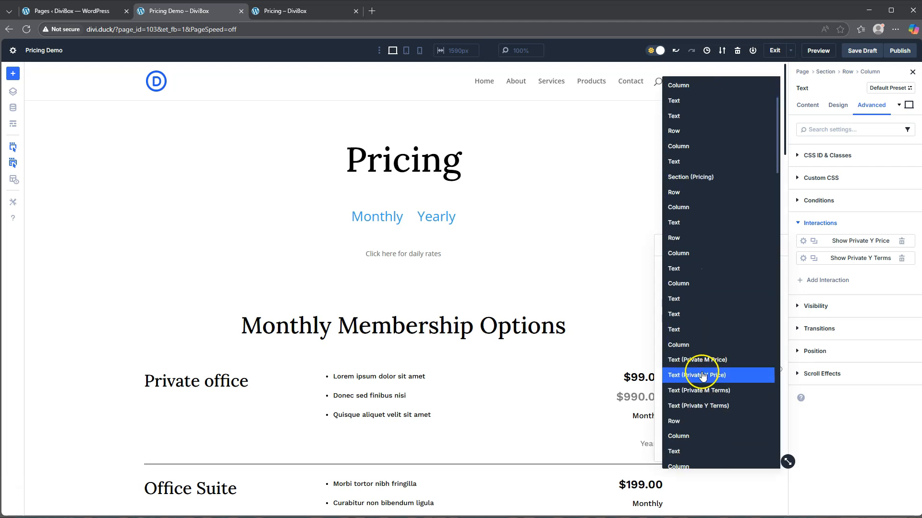
click(702, 359)
click(751, 446)
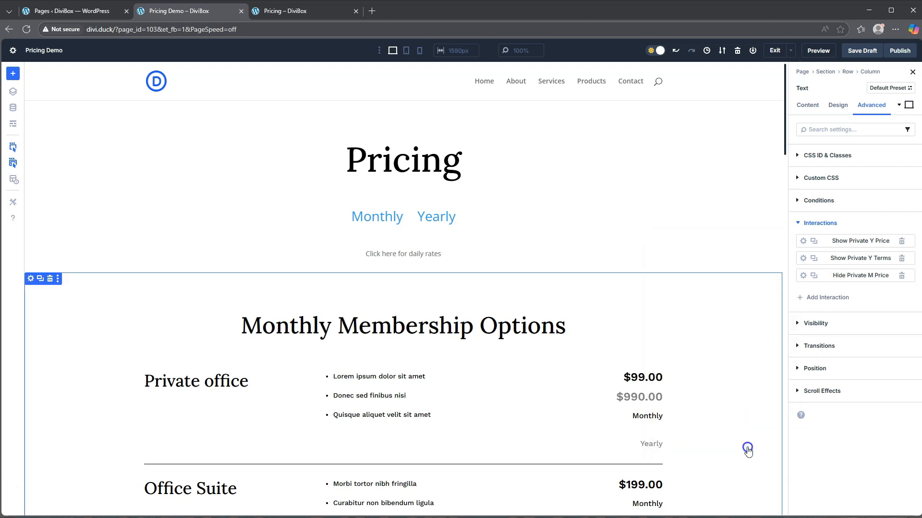
Add a Click interaction "Hide Private M Terms" to the Yearly toggle, using Hide Element on Text (Private M Terms), and save it
click(802, 299)
click(809, 316)
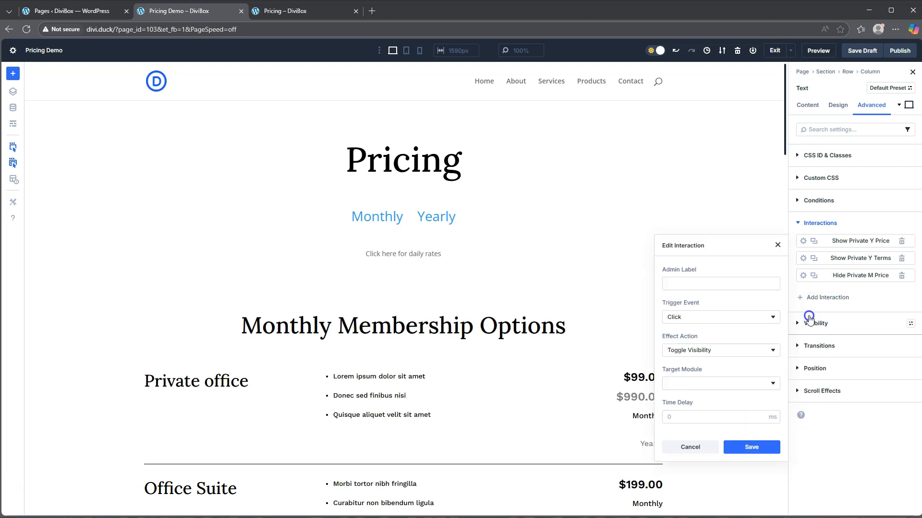
click(700, 285)
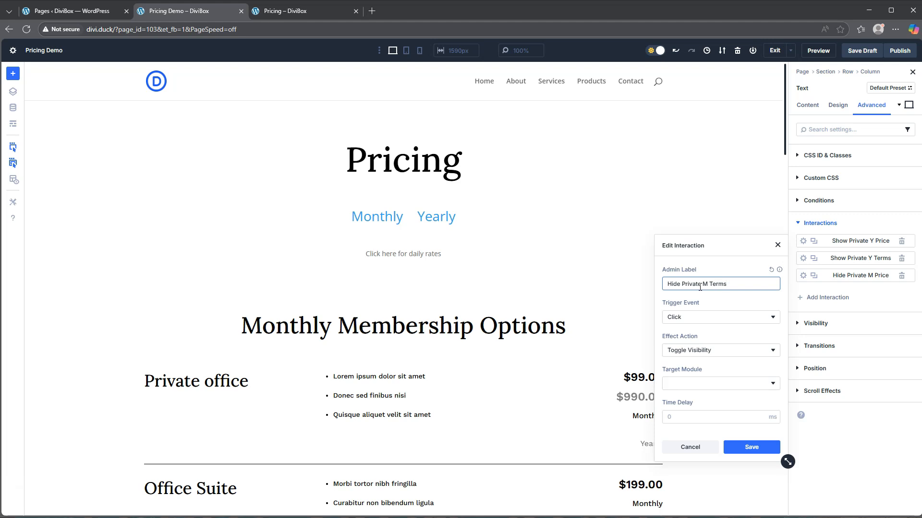
click(699, 351)
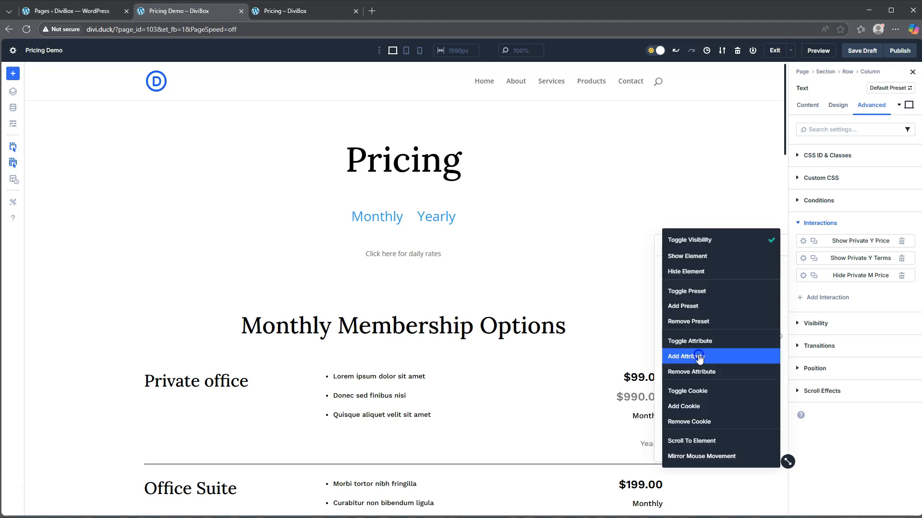
click(701, 271)
click(693, 387)
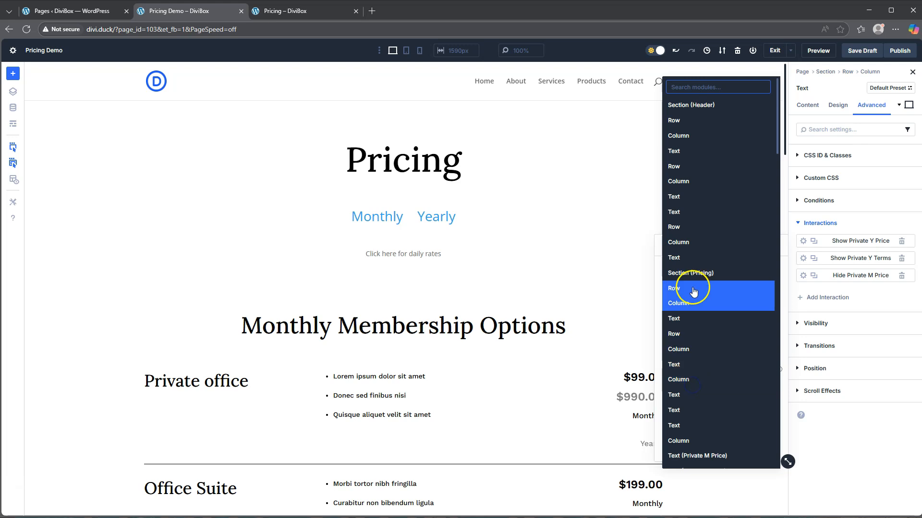
scroll(696, 298, down, 2)
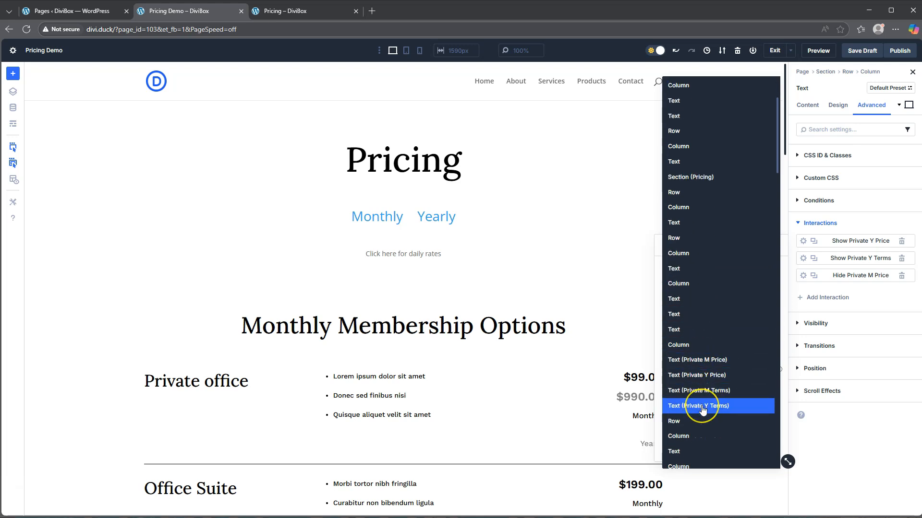
click(700, 391)
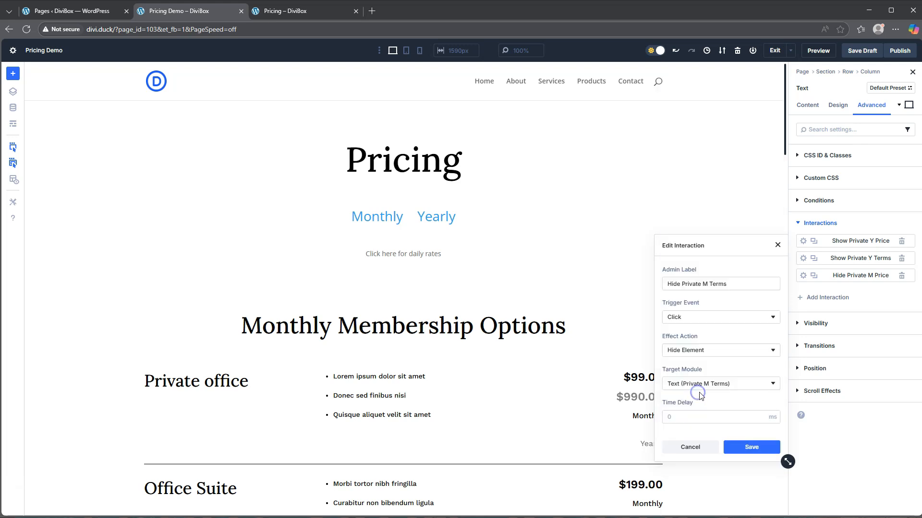
click(751, 451)
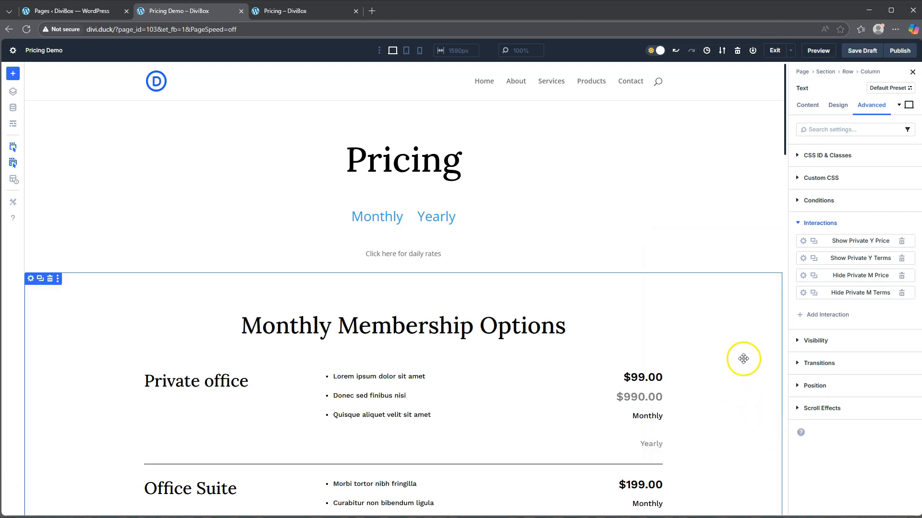
Save the Pricing Demo page as a draft and open its preview
click(861, 51)
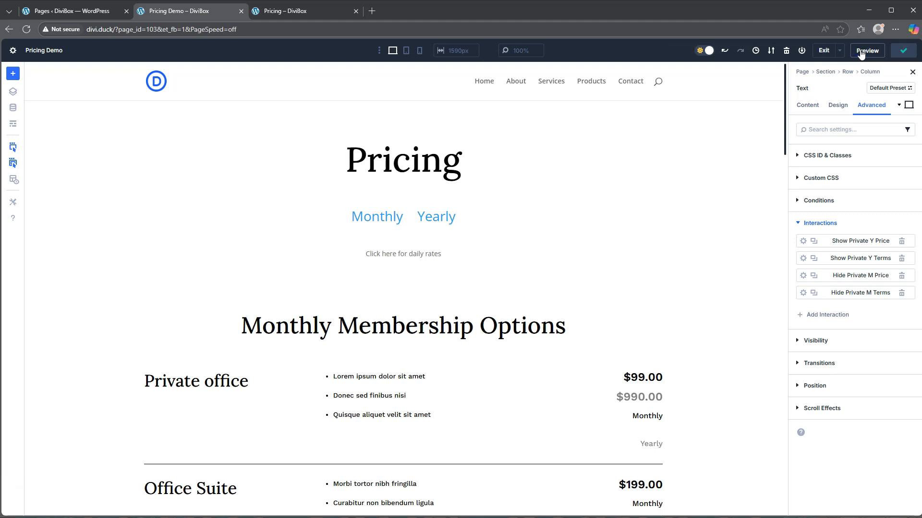
click(817, 51)
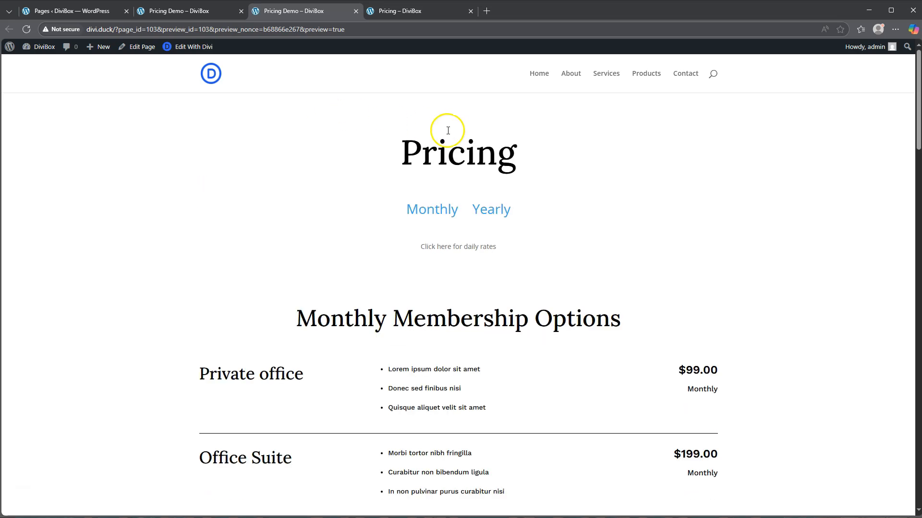
Test the daily rates link and the Yearly toggle on the previewed page
click(457, 247)
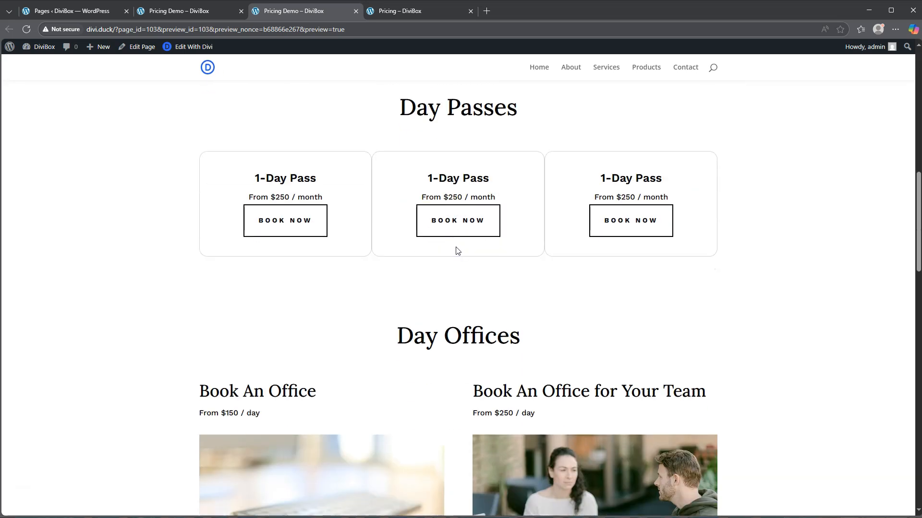
scroll(456, 250, up, 15)
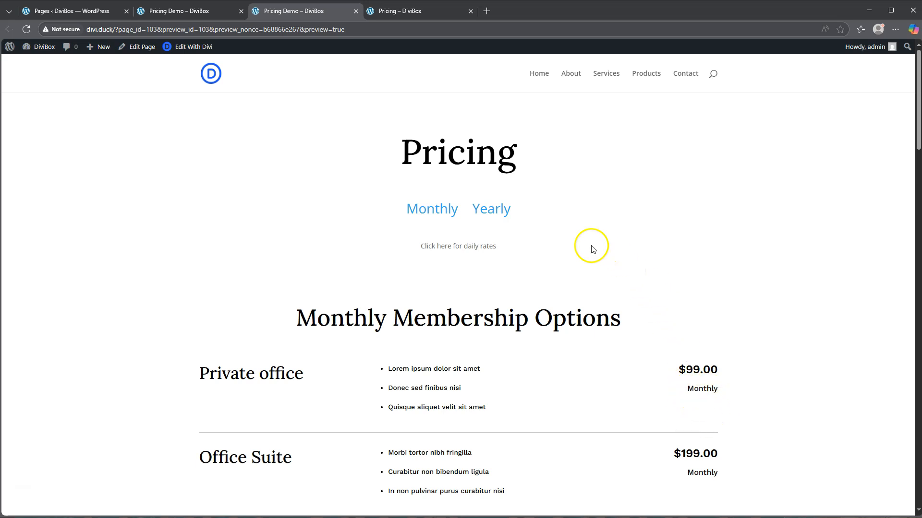
click(490, 211)
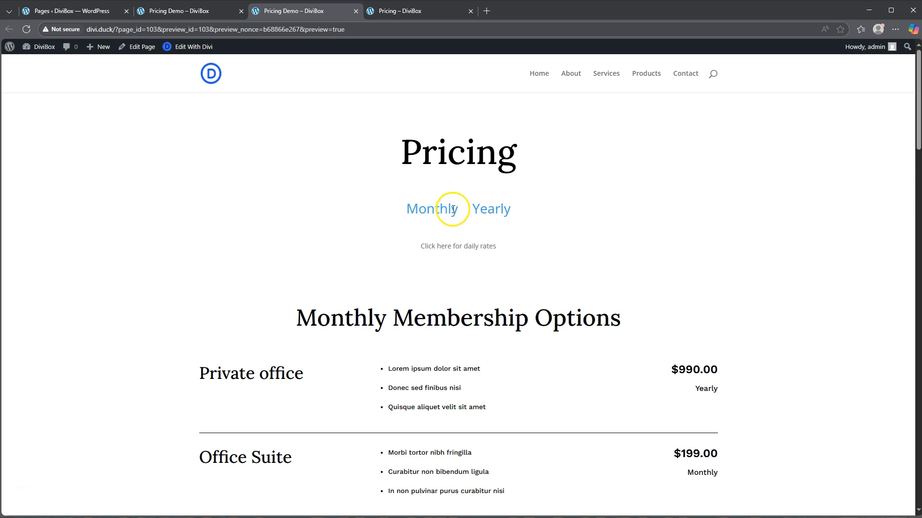
Test switching the Private office pricing back and forth with the Monthly and Yearly toggles on the previewed page
click(429, 209)
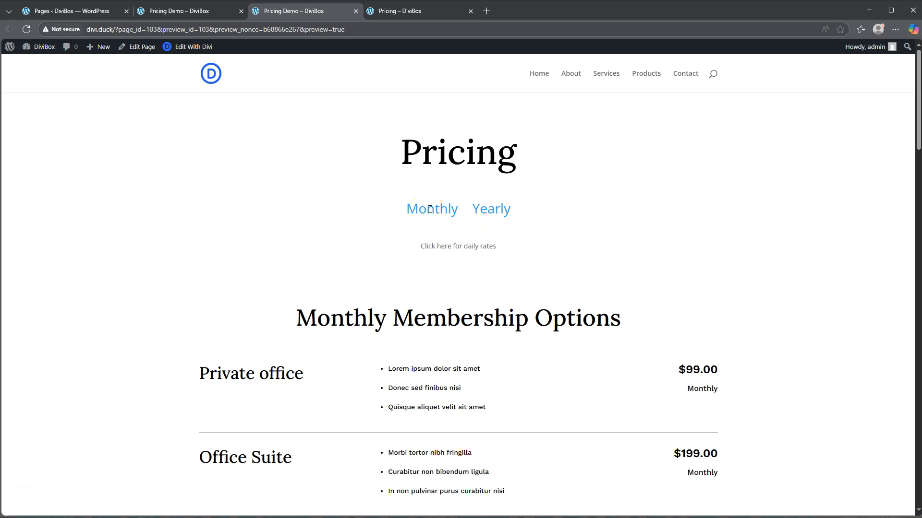
click(490, 208)
click(431, 208)
click(490, 207)
click(433, 208)
click(491, 209)
click(435, 209)
Back in the page builder, duplicate the Office Suite price module and its Monthly terms module
click(181, 10)
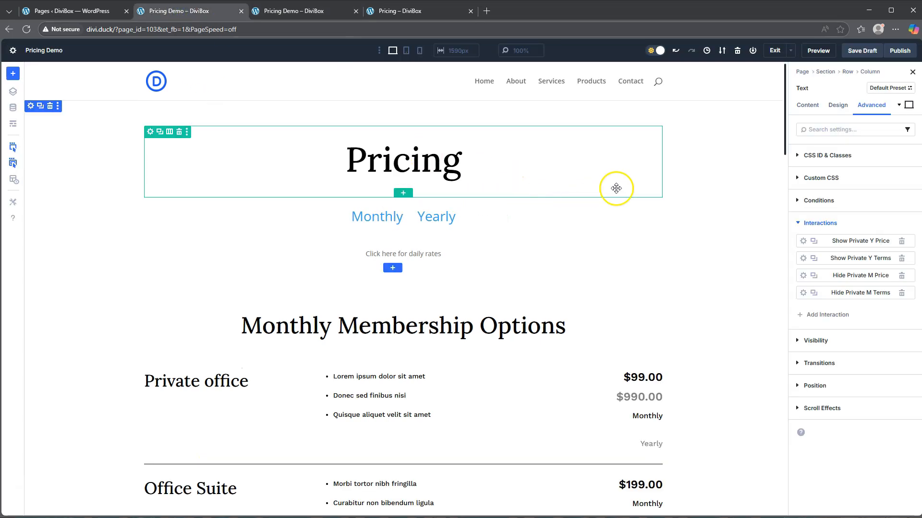
scroll(623, 331, down, 3)
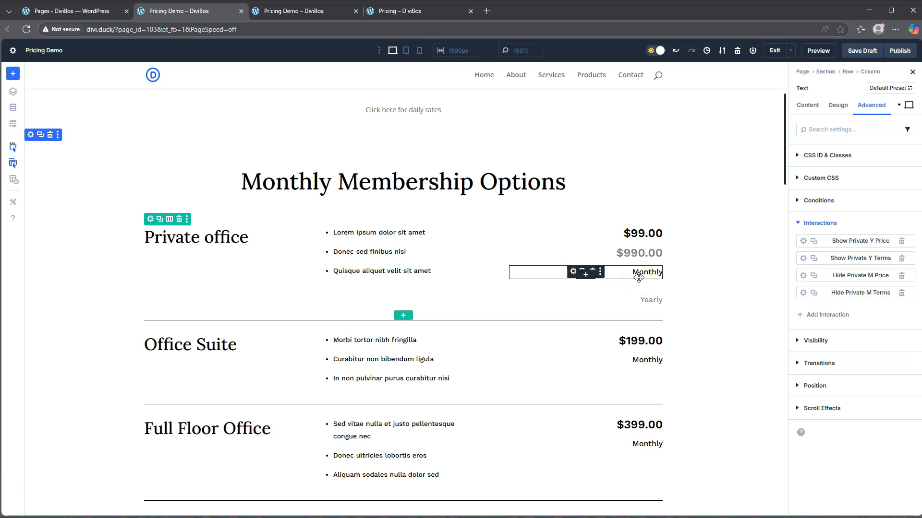
click(642, 347)
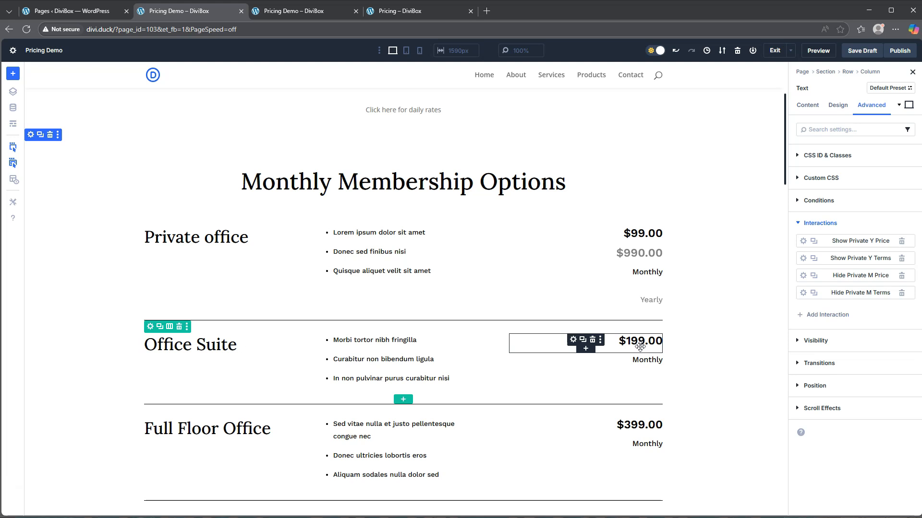
click(583, 341)
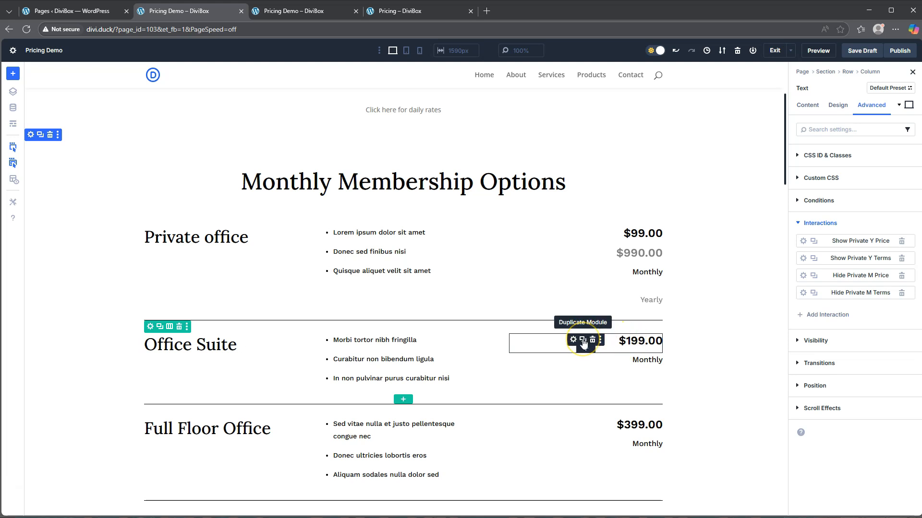
click(583, 342)
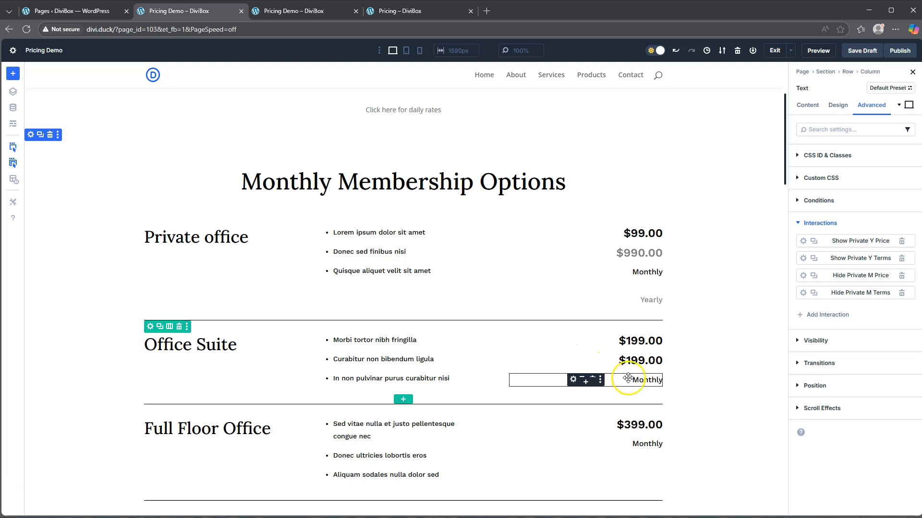
click(584, 380)
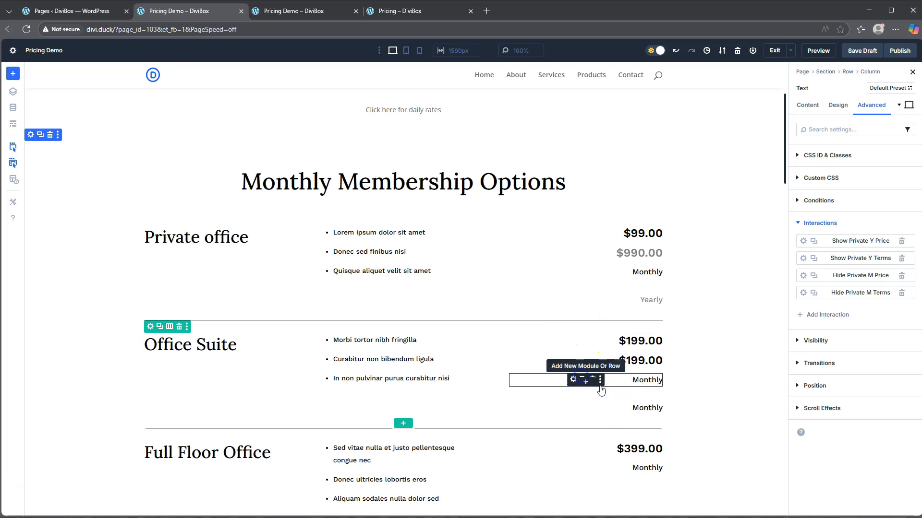
Change the duplicated Office Suite price to $1900.00 and set its admin label to "Office Y Price"
click(641, 361)
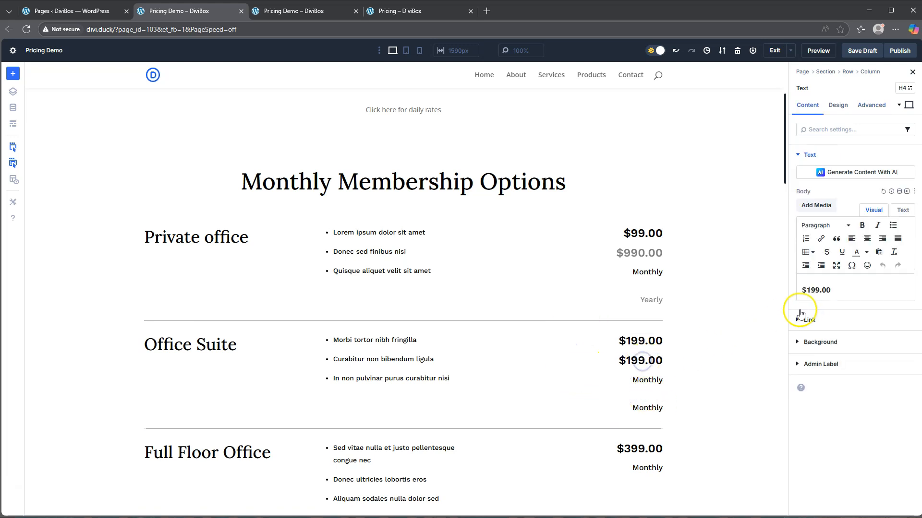
click(816, 290)
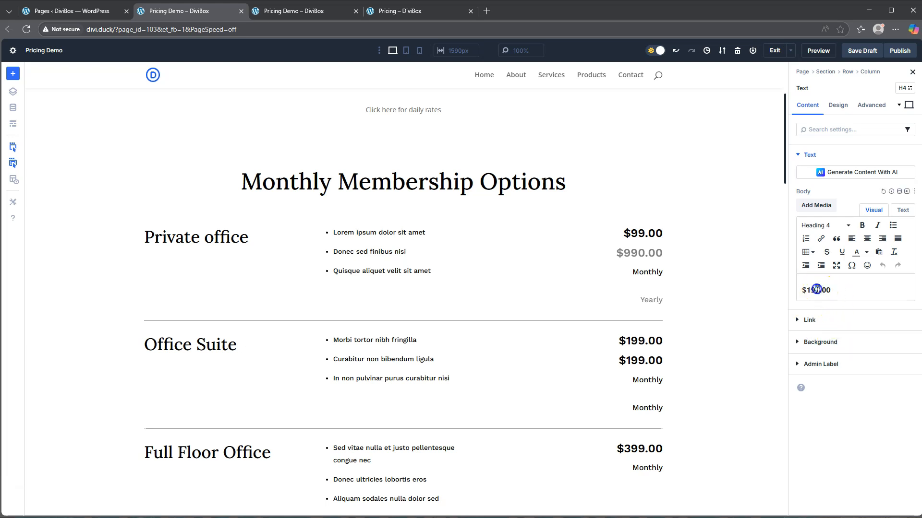
text(00)
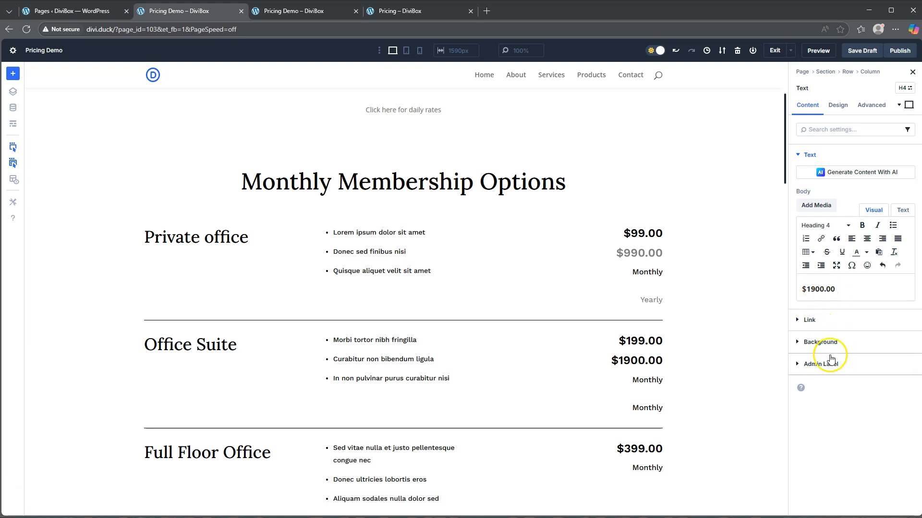
click(824, 365)
click(811, 250)
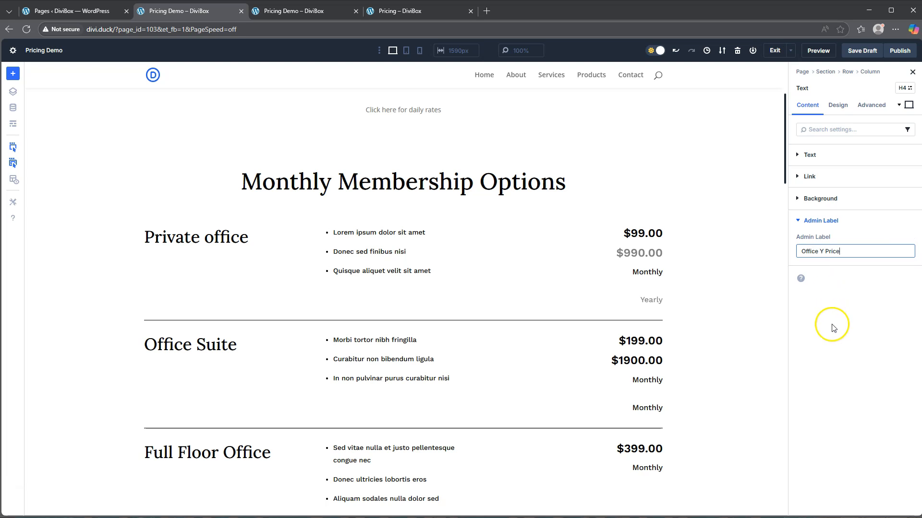
Set the admin label of the Office Suite $199.00 price module to "Office M Price"
click(647, 343)
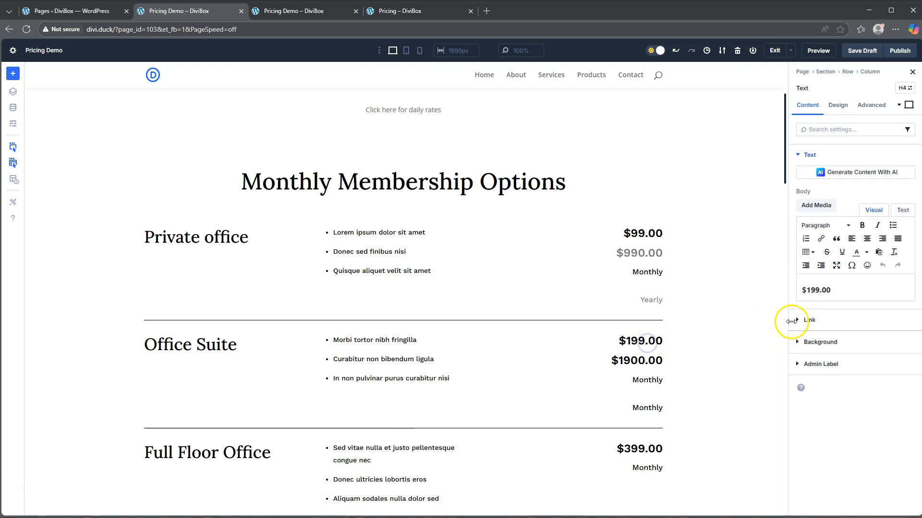
click(820, 364)
click(809, 251)
text(Office M Price)
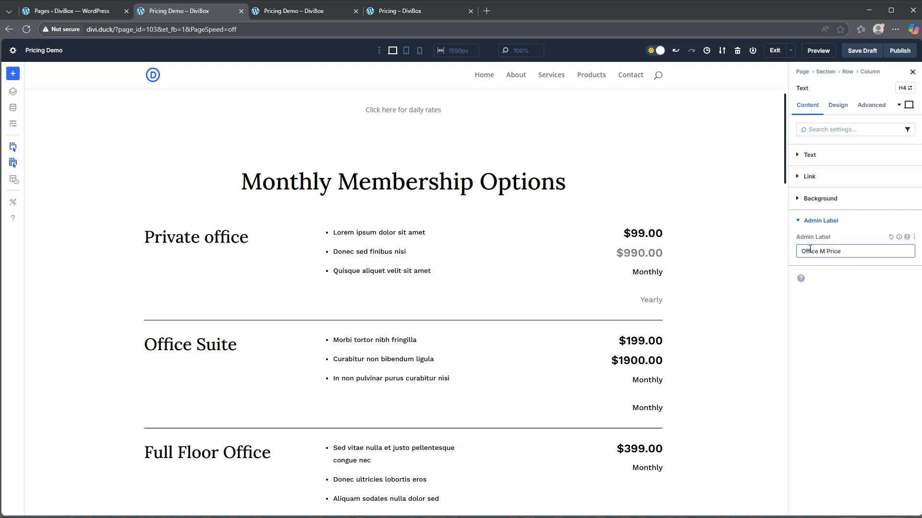
click(859, 382)
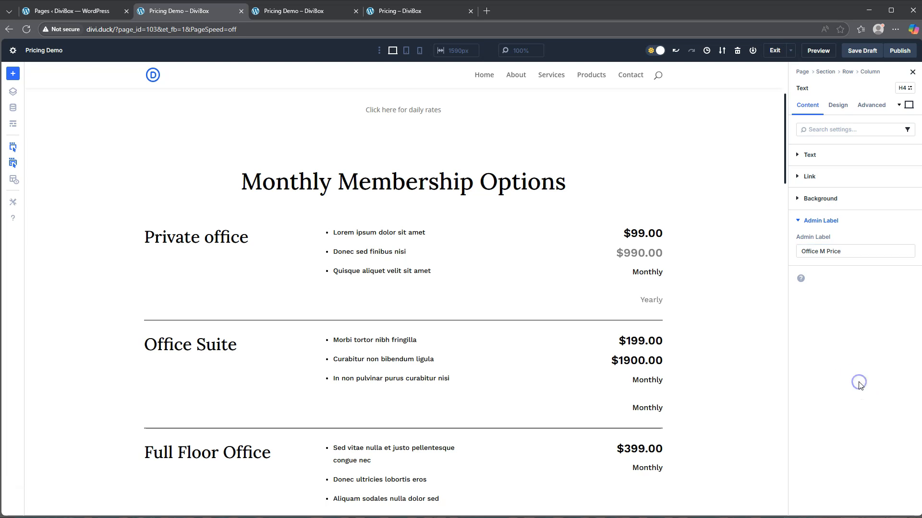
Set the admin label of the first Monthly terms module in Office Suite to "Office M Terms"
click(642, 381)
click(820, 364)
click(819, 255)
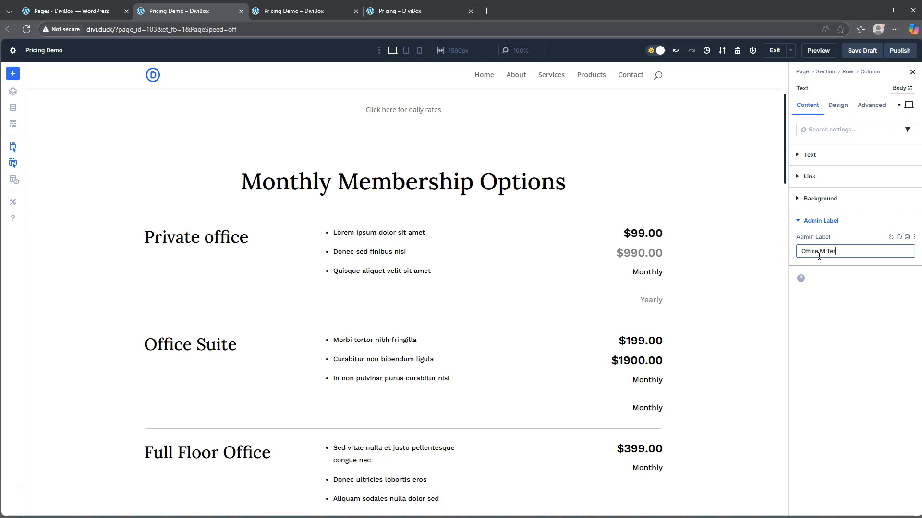
click(823, 298)
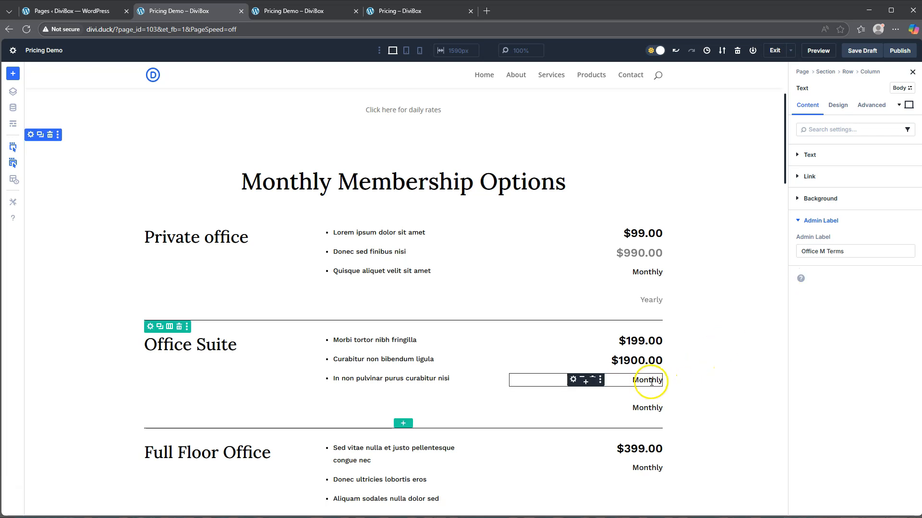
Change the second Office Suite terms text to "Yearly" and set its admin label to "Office Y Terms"
click(649, 407)
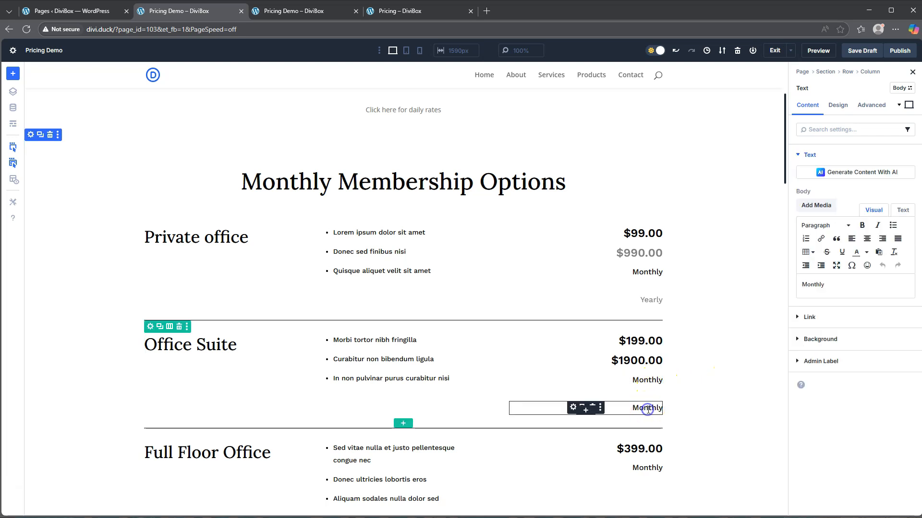
double_click(826, 288)
text(Yearly)
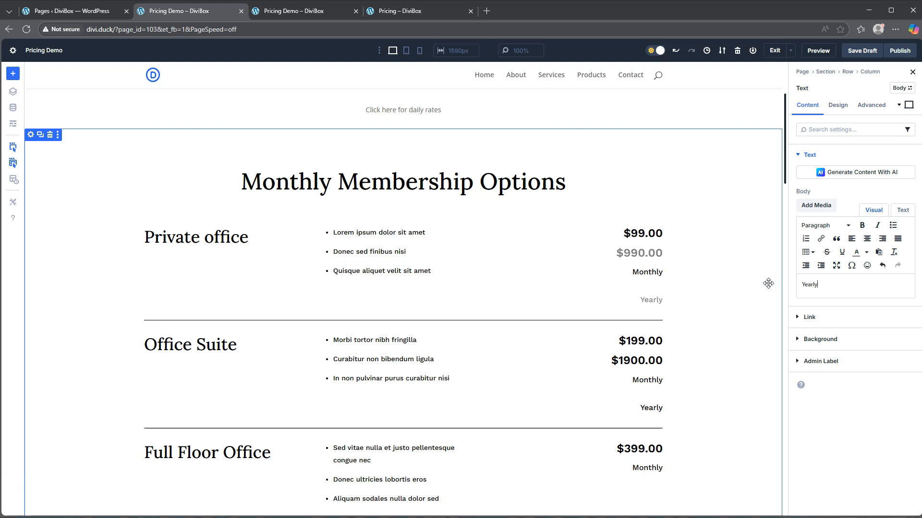
click(818, 361)
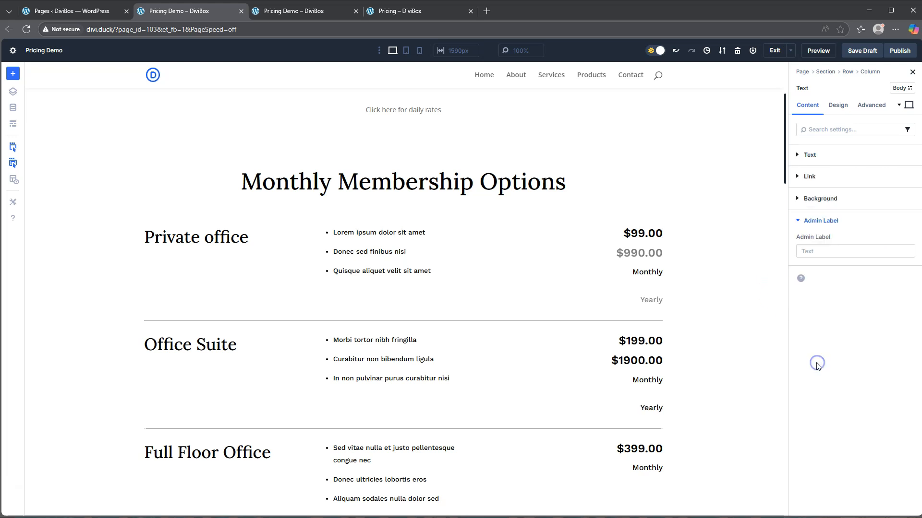
click(810, 256)
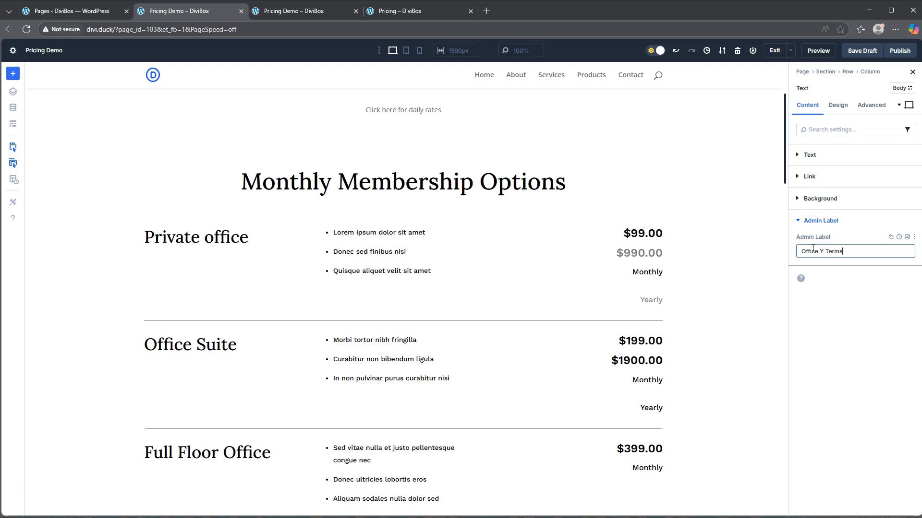
click(828, 338)
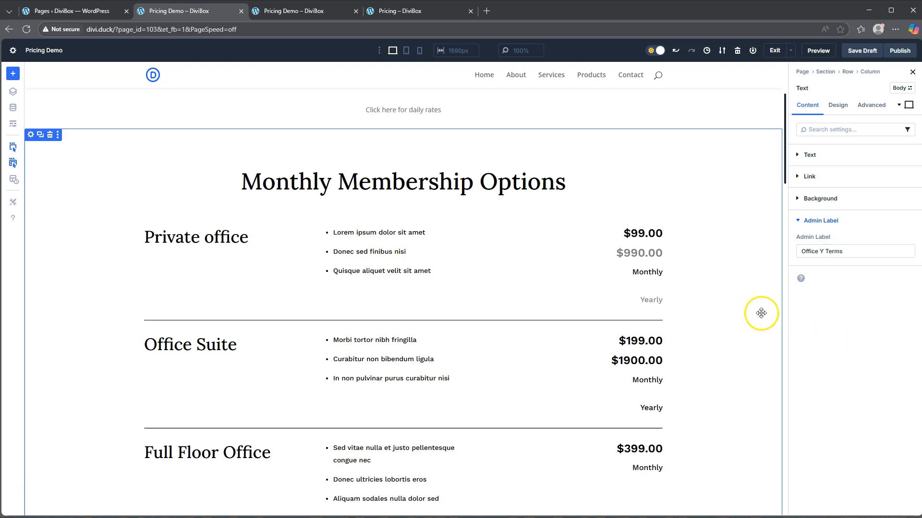
Disable the Office Suite Yearly terms module on Desktop in its visibility settings
click(871, 105)
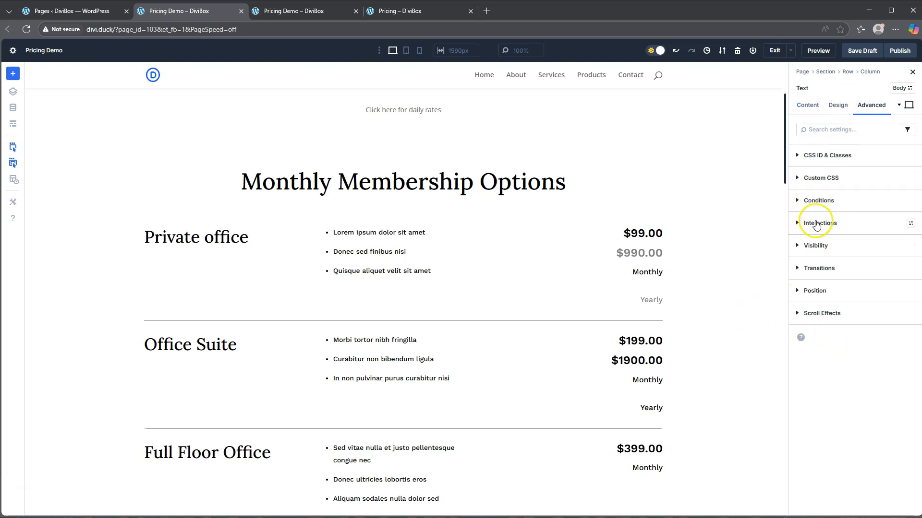
click(814, 245)
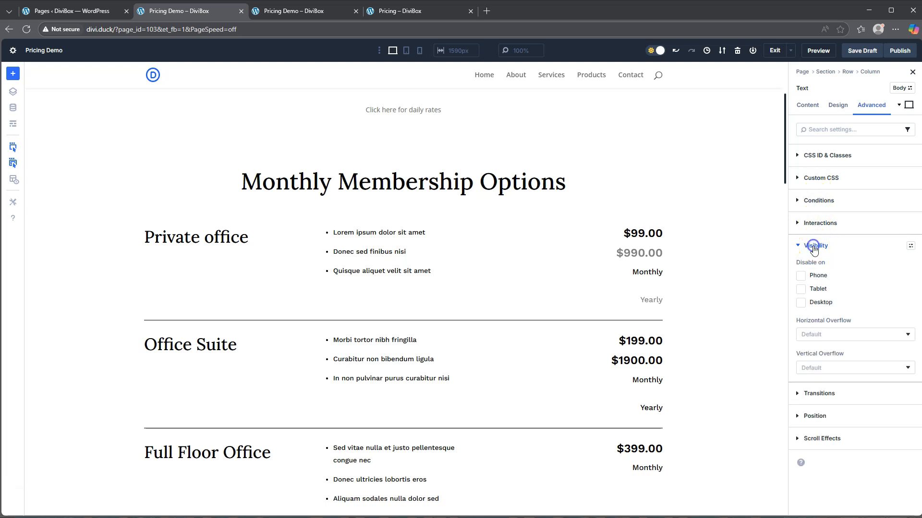
click(805, 306)
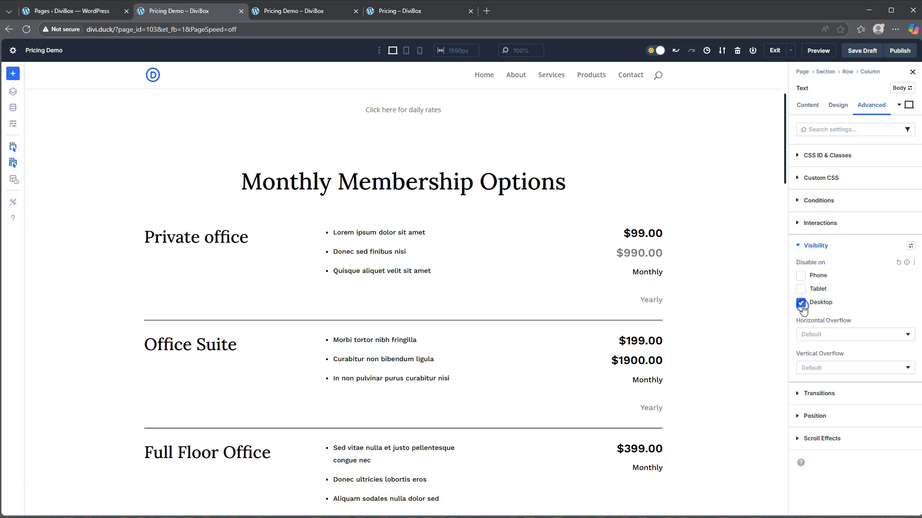
click(816, 246)
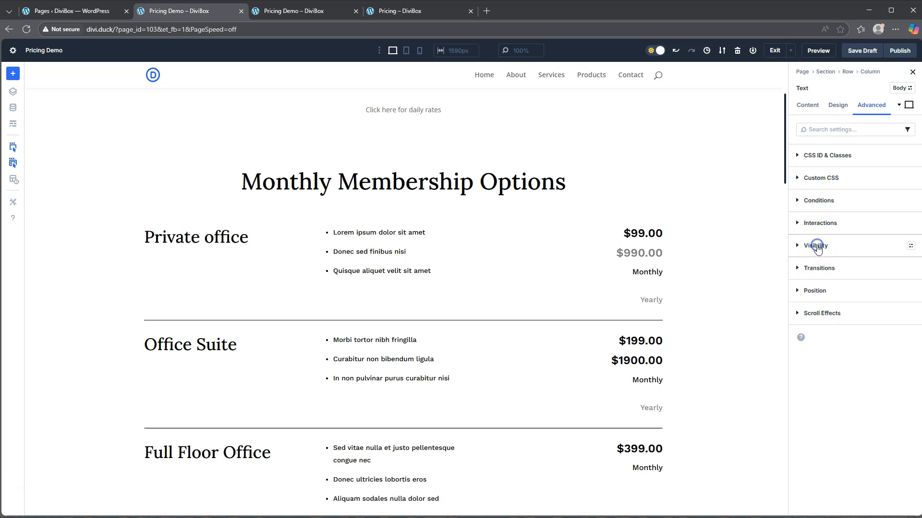
Disable the Office Suite $1900.00 price module on Desktop in its visibility settings
click(631, 361)
click(871, 105)
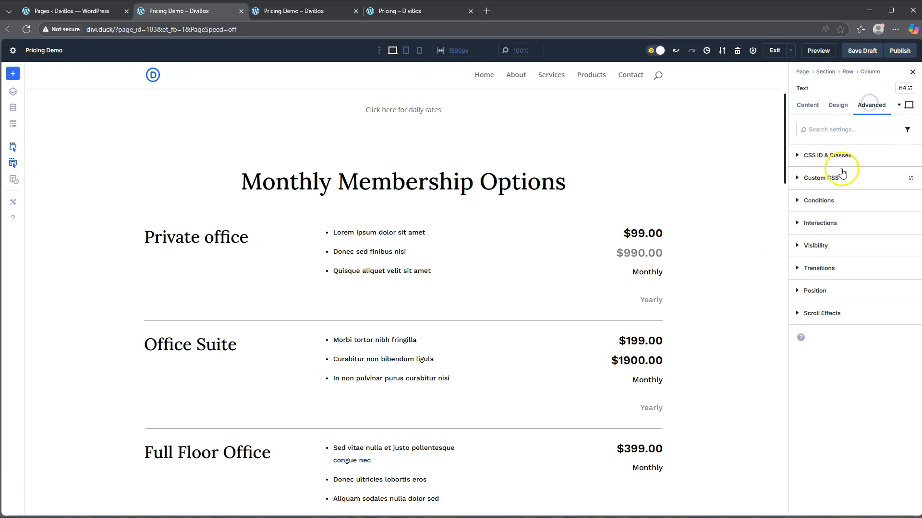
click(816, 247)
click(801, 303)
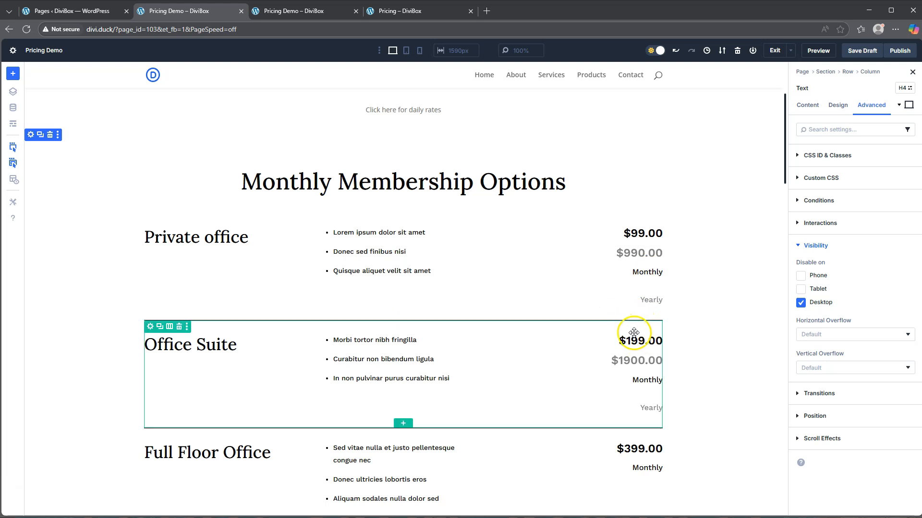
Duplicate the Monthly toggle's four interactions: Show Private M Price, Show Private M Terms, Hide Private Y Price and Hide Private Y Terms
scroll(495, 294, up, 3)
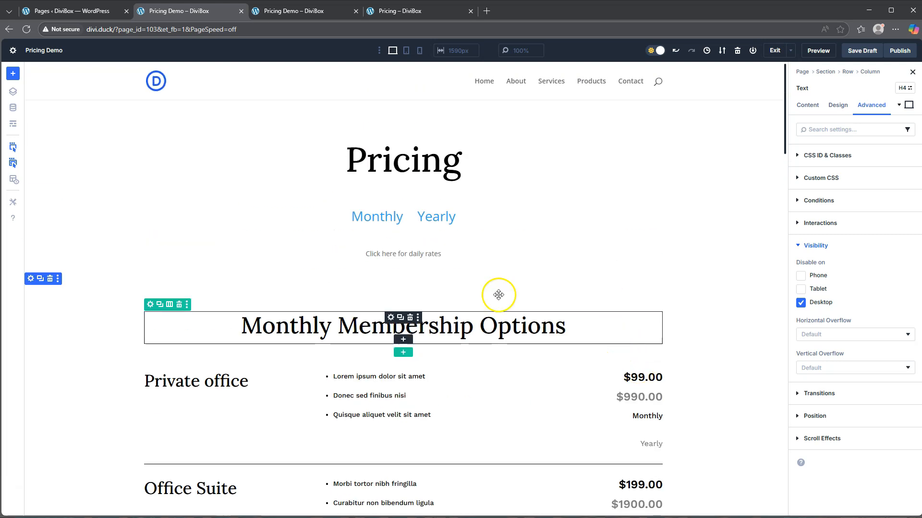
click(360, 223)
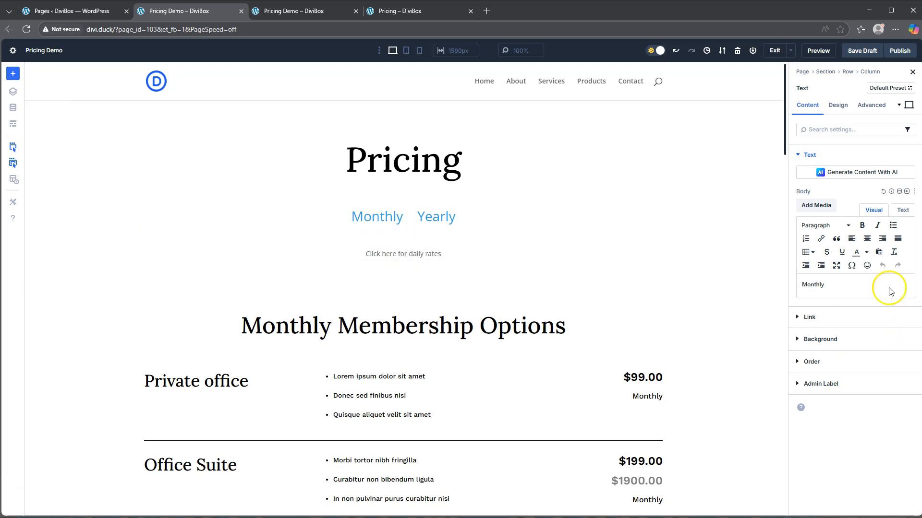
click(866, 109)
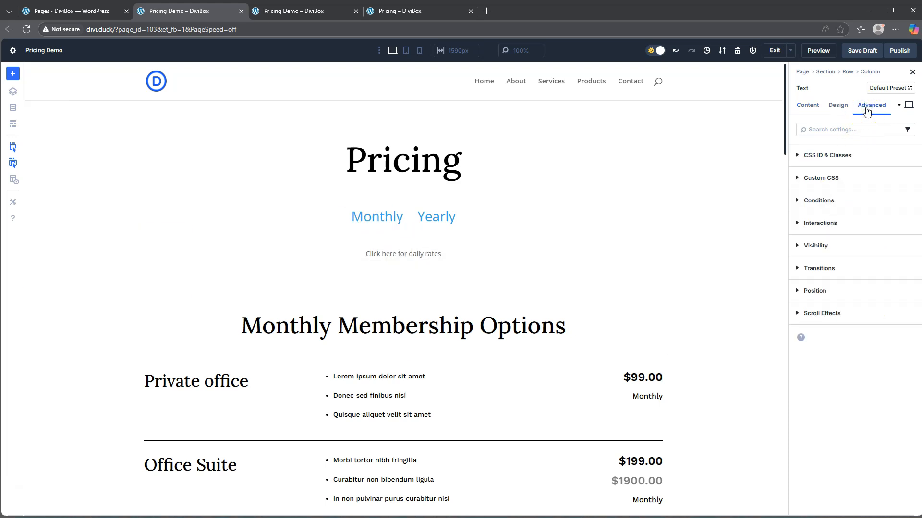
click(814, 224)
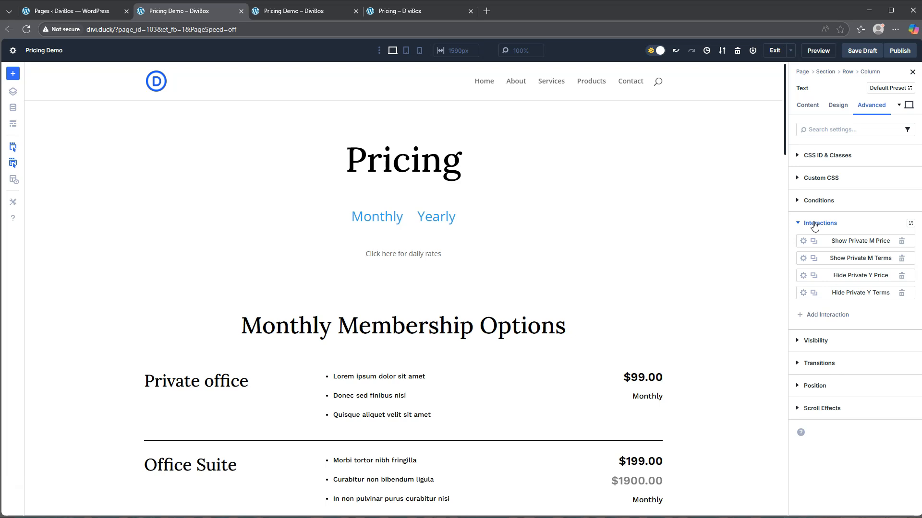
click(815, 235)
click(814, 241)
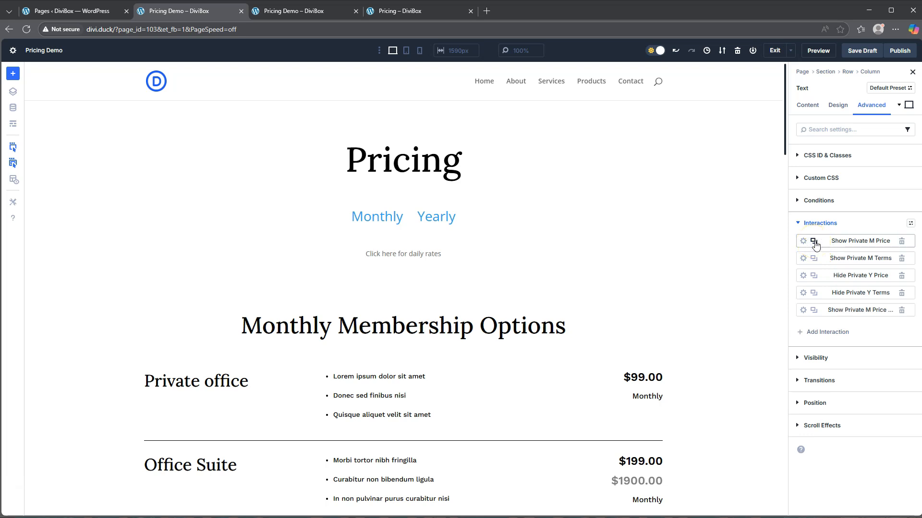
click(814, 259)
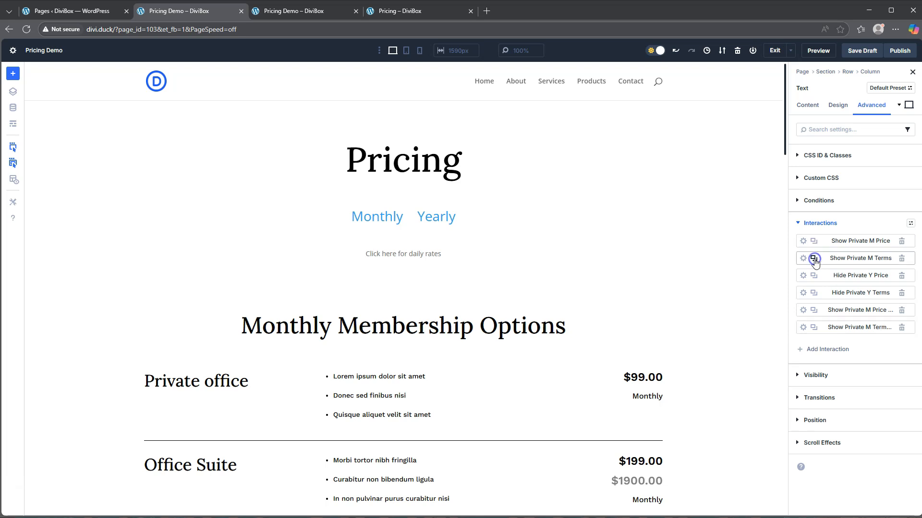
click(813, 277)
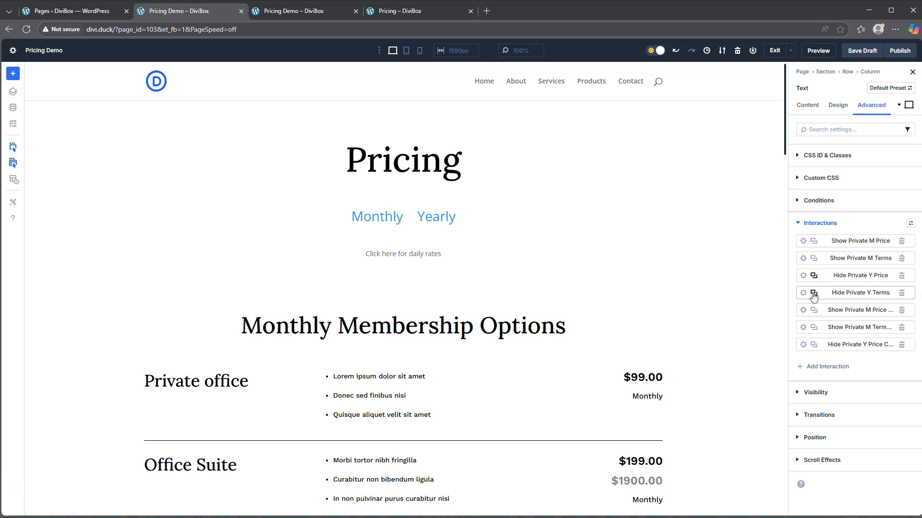
click(814, 293)
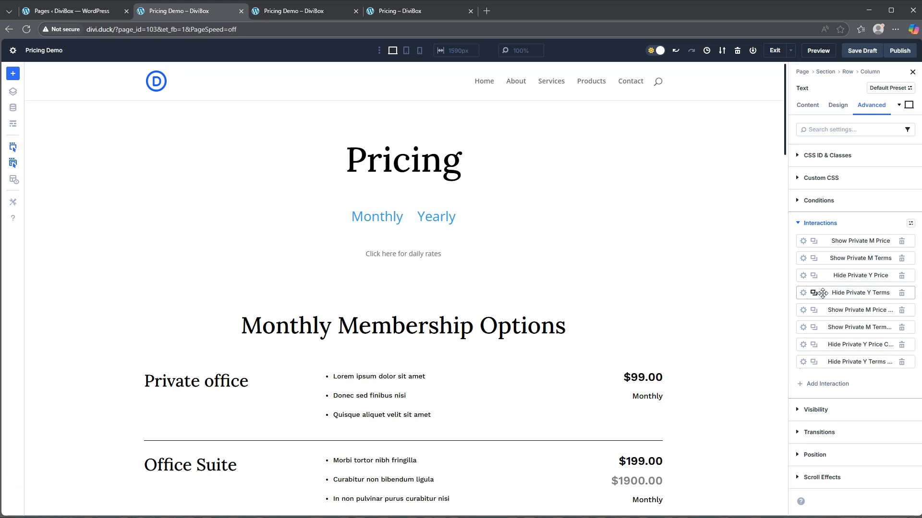
Rename the copied Show Private M Price interaction to "Show Office M Price" and target Text (Office M Price), saving the change
click(803, 311)
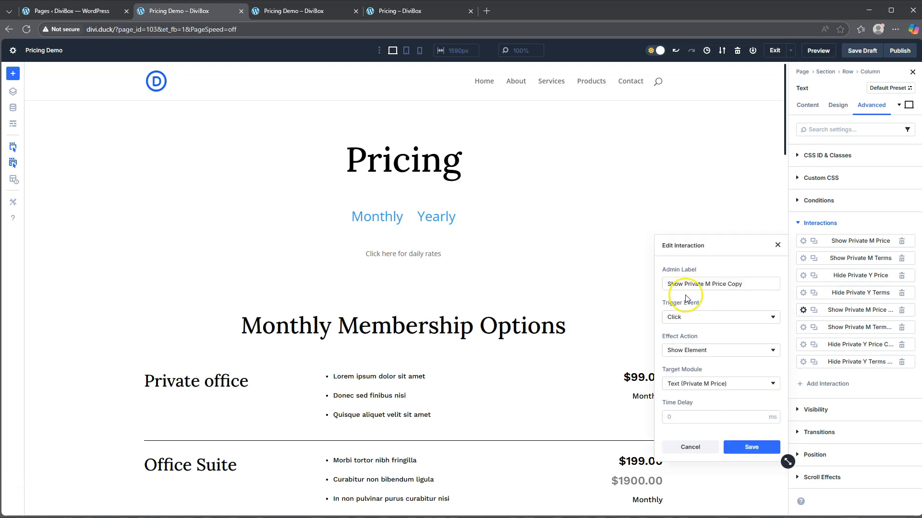
double_click(697, 284)
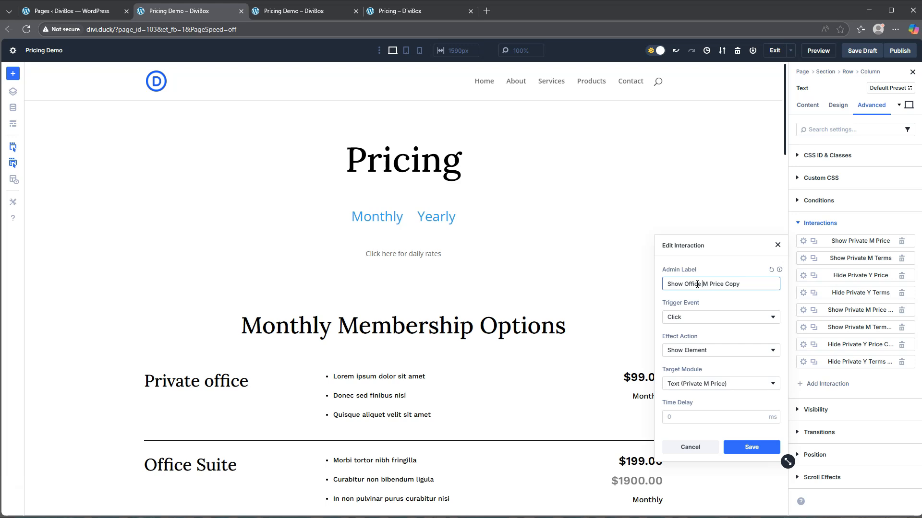
drag(723, 284, 745, 288)
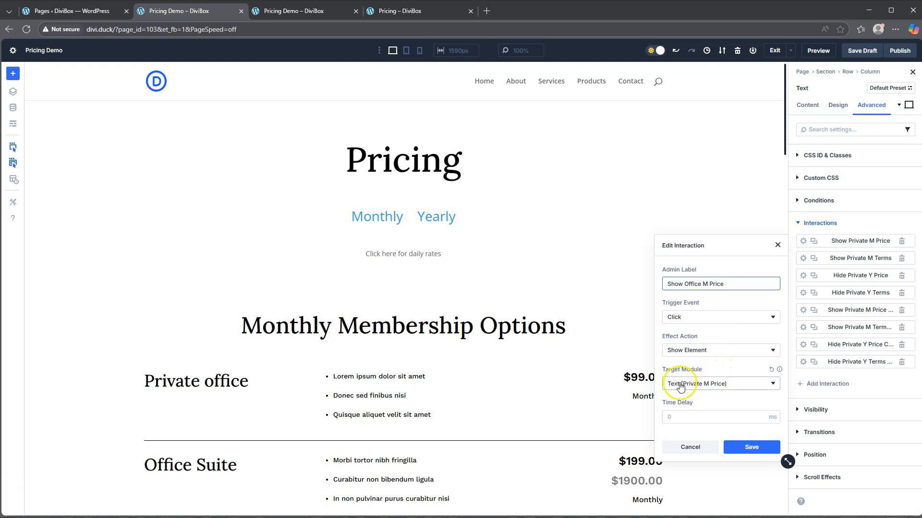
click(716, 385)
scroll(711, 344, down, 7)
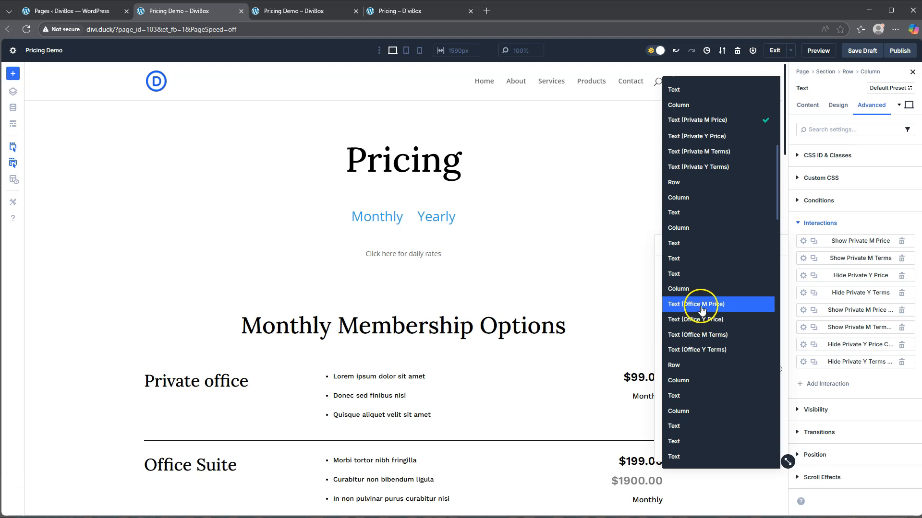
click(702, 305)
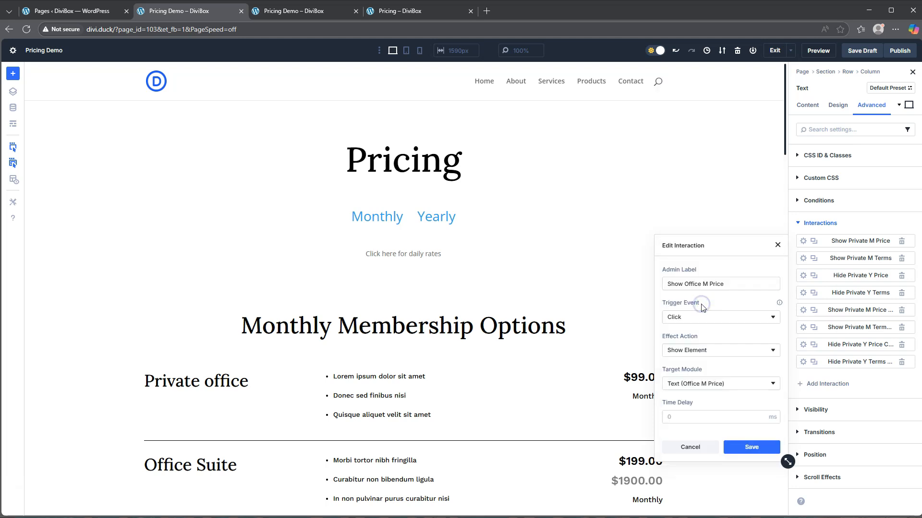
click(753, 449)
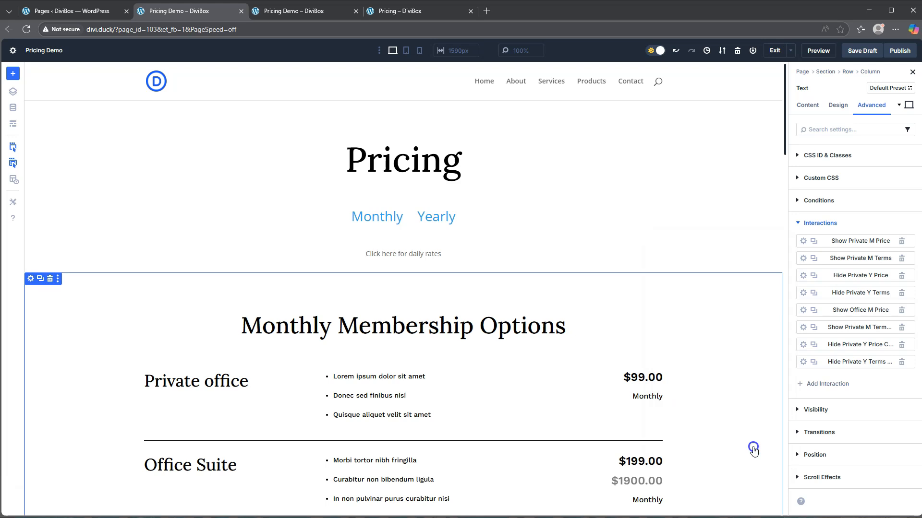
Rename the copied Show Private M Terms interaction to "Show Office M Terms" and target Text (Office M Terms), saving the change
click(803, 329)
drag(686, 285, 703, 284)
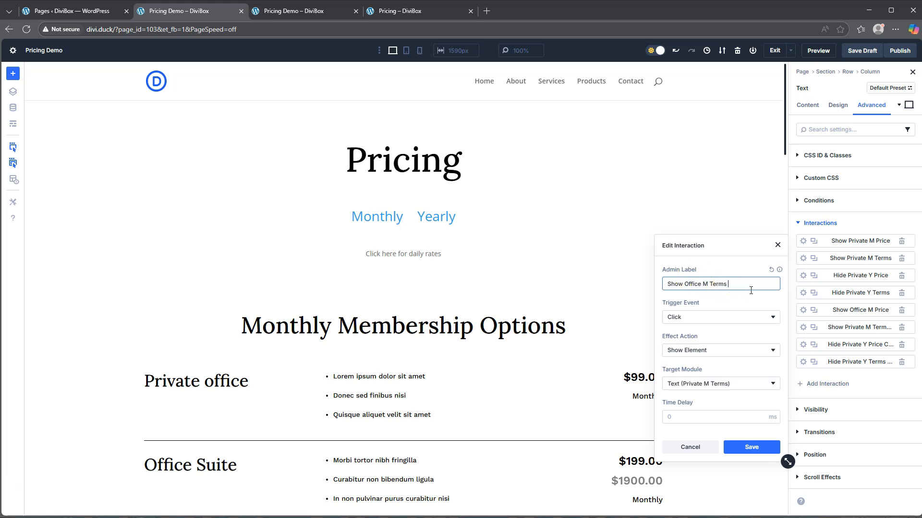
click(704, 384)
scroll(702, 384, down, 7)
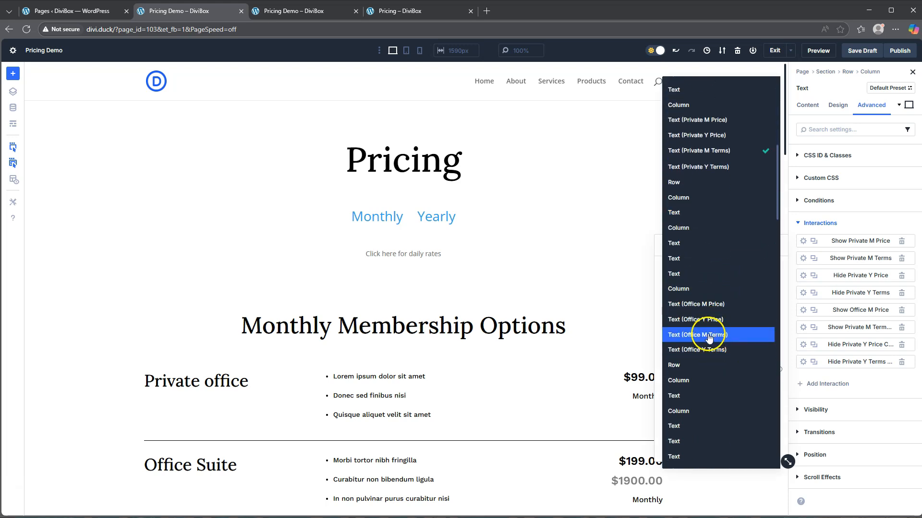
click(709, 335)
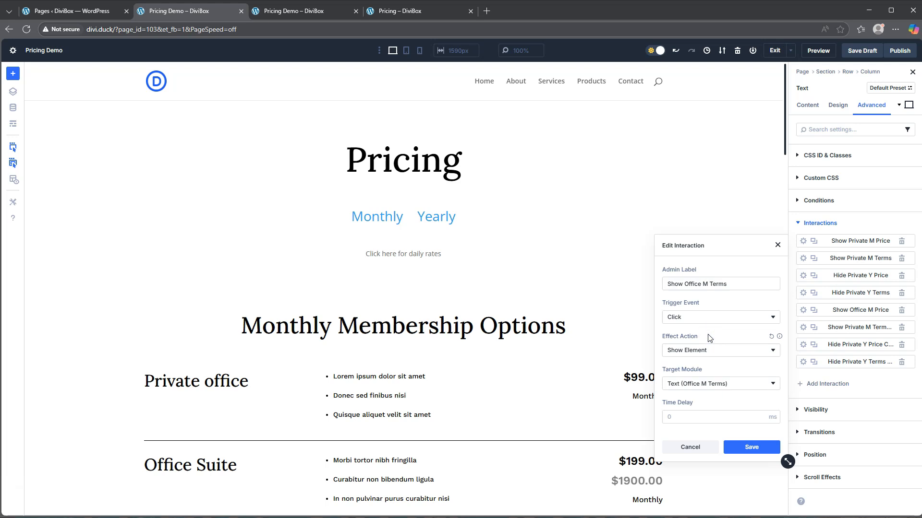
click(752, 445)
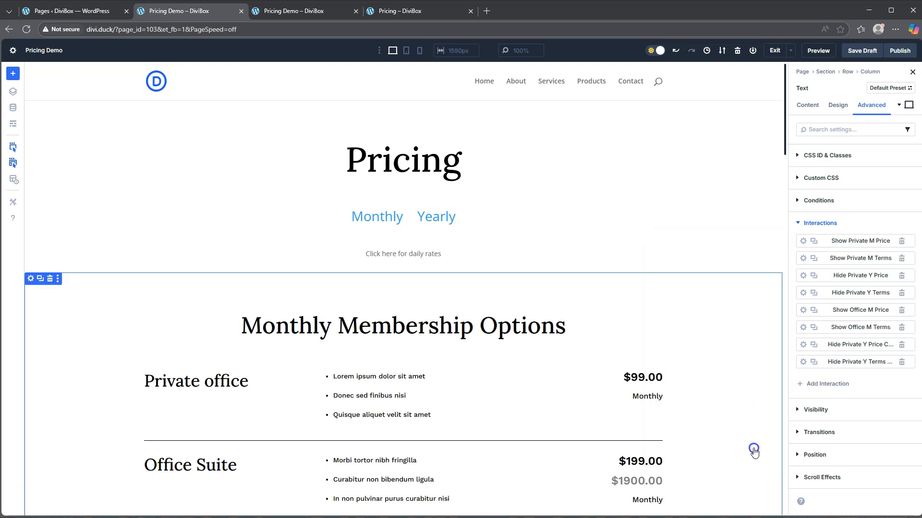
Rename the copied Hide Private Y Price interaction to "Hide Office Y Price" and target Text (Office Y Price), saving the change
click(803, 346)
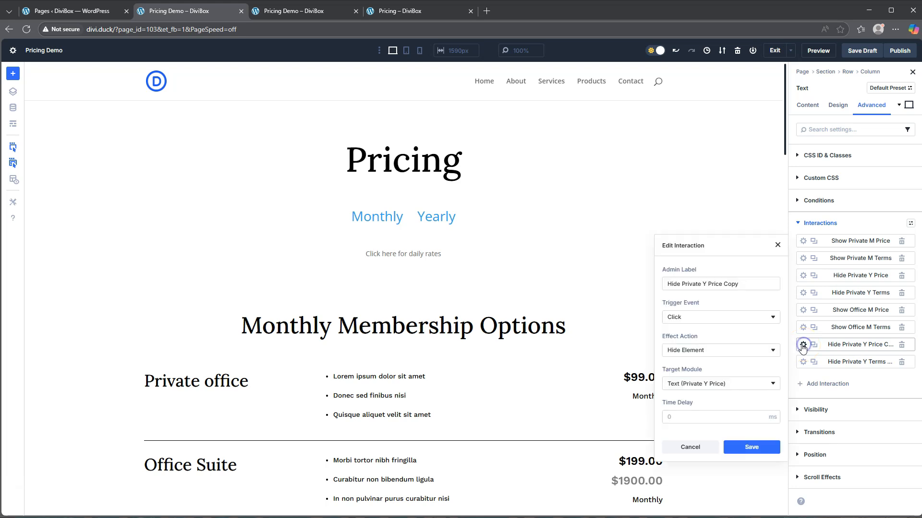
click(700, 284)
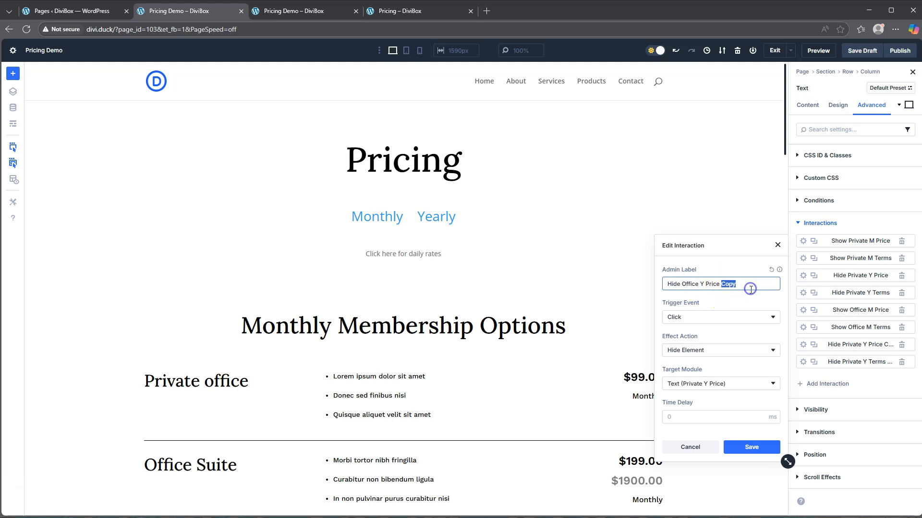
click(714, 382)
scroll(718, 365, down, 2)
scroll(718, 339, down, 4)
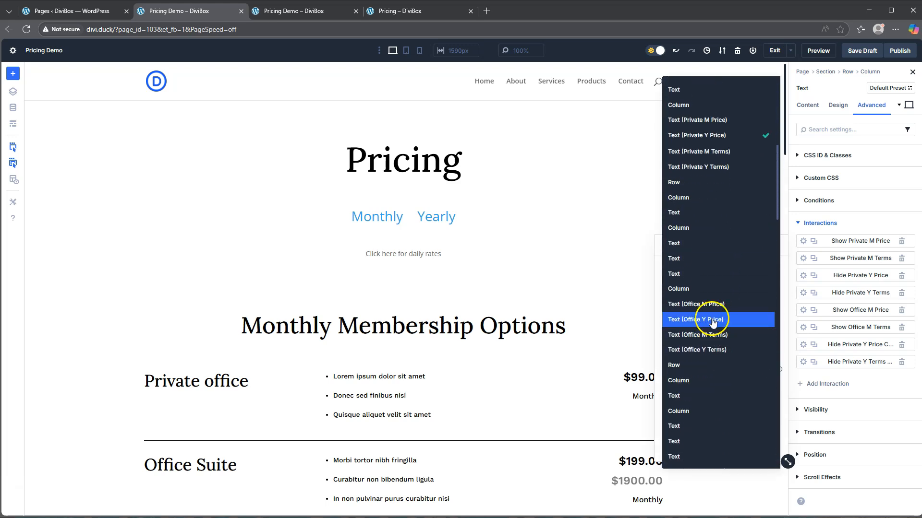
click(719, 339)
click(752, 447)
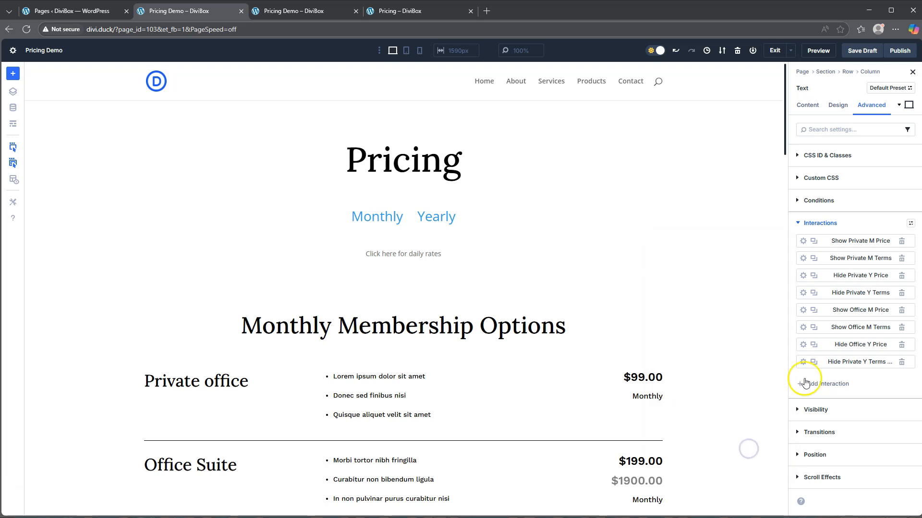
Rename the copied Hide Private Y Terms interaction to "Hide Office Y Terms" and target Text (Office Y Terms), saving the change
click(803, 362)
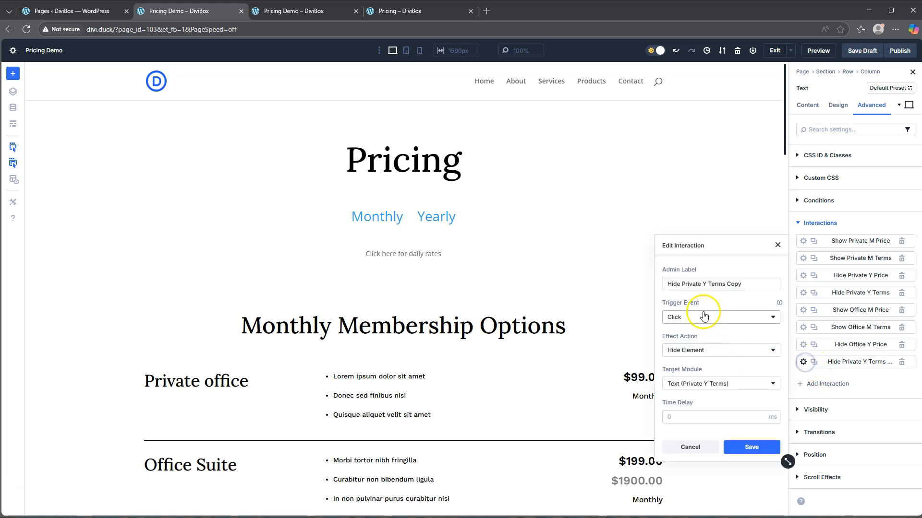
click(694, 284)
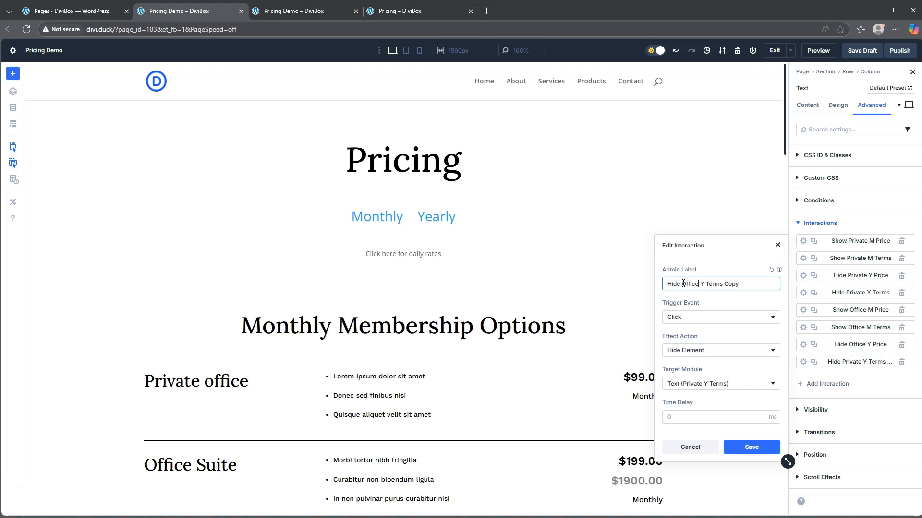
click(725, 284)
click(708, 384)
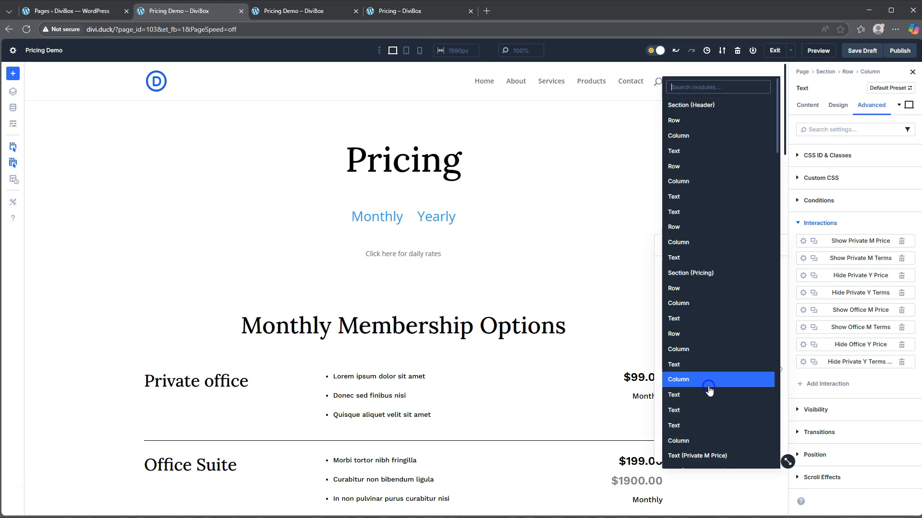
scroll(708, 331, down, 5)
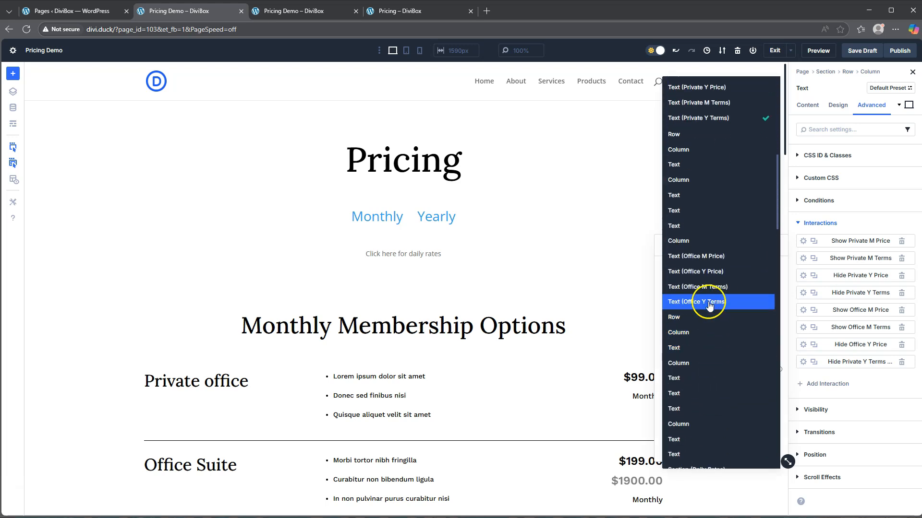
click(709, 305)
click(751, 447)
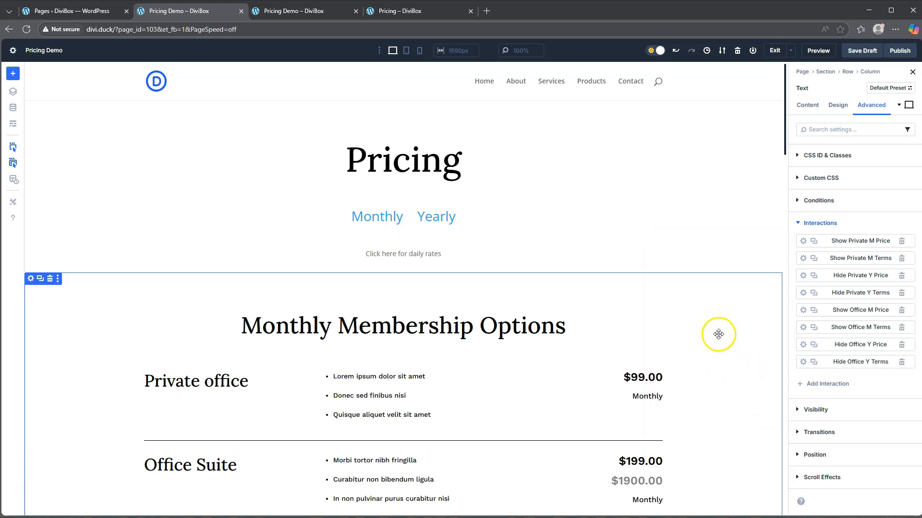
Duplicate the Yearly toggle's four interactions: Show Private Y Price, Show Private Y Terms, Hide Private M Price and Hide Private M Terms
scroll(719, 334, down, 2)
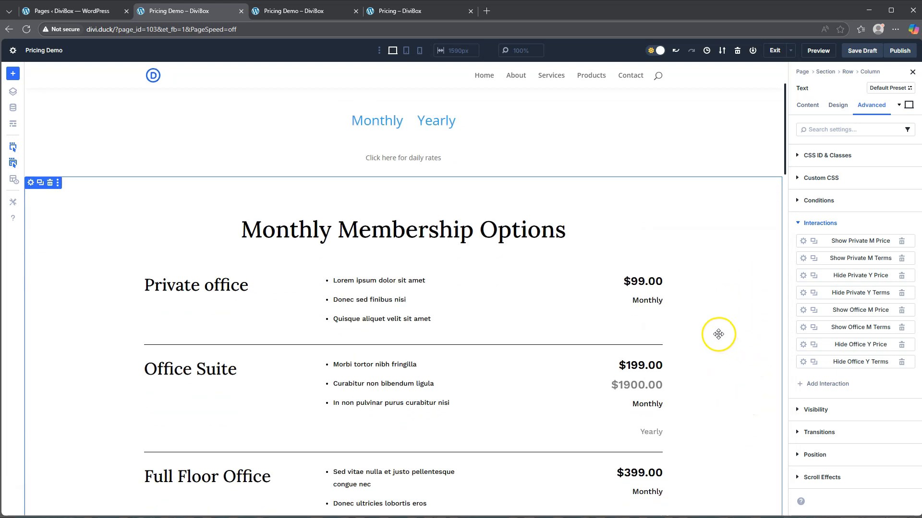
click(427, 120)
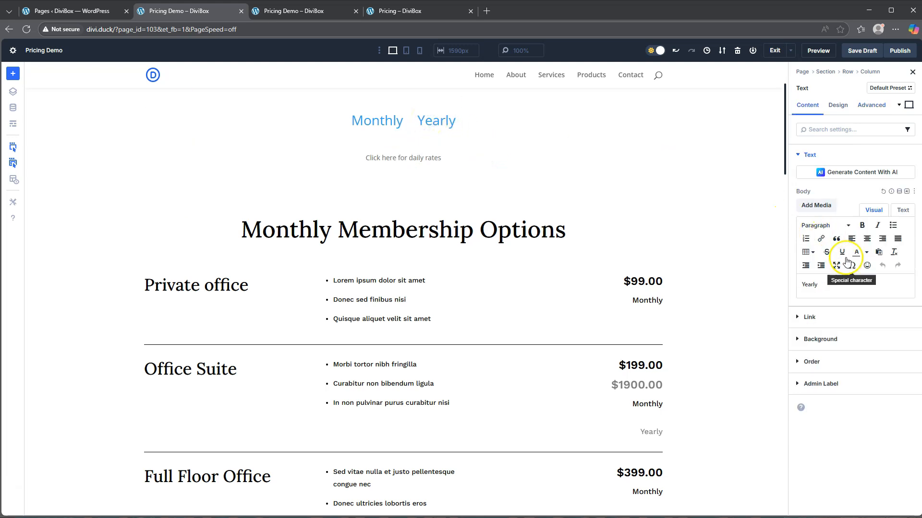
click(864, 115)
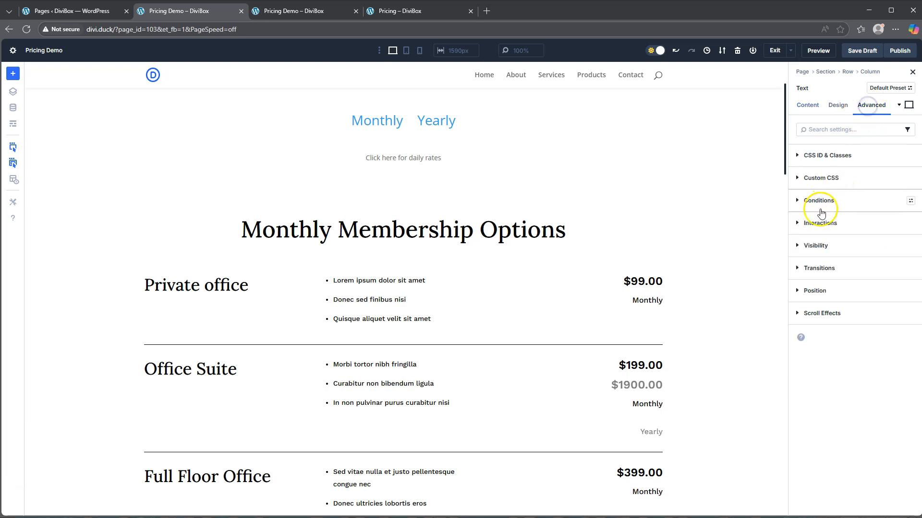
click(814, 224)
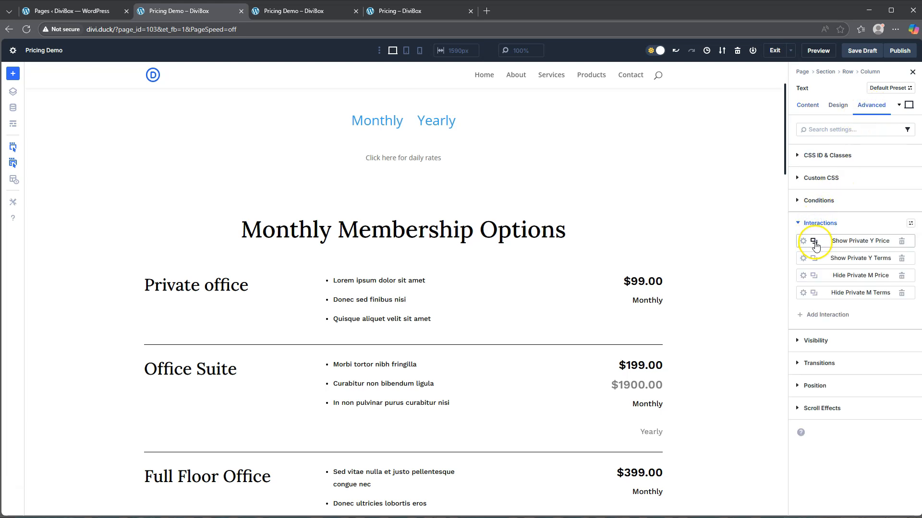
click(814, 242)
click(814, 258)
click(813, 275)
click(814, 293)
Rename the Yearly toggle's copied Show Private Y Price interaction to "Show Office Y Price" and target Text (Office Y Price), saving the change
click(803, 310)
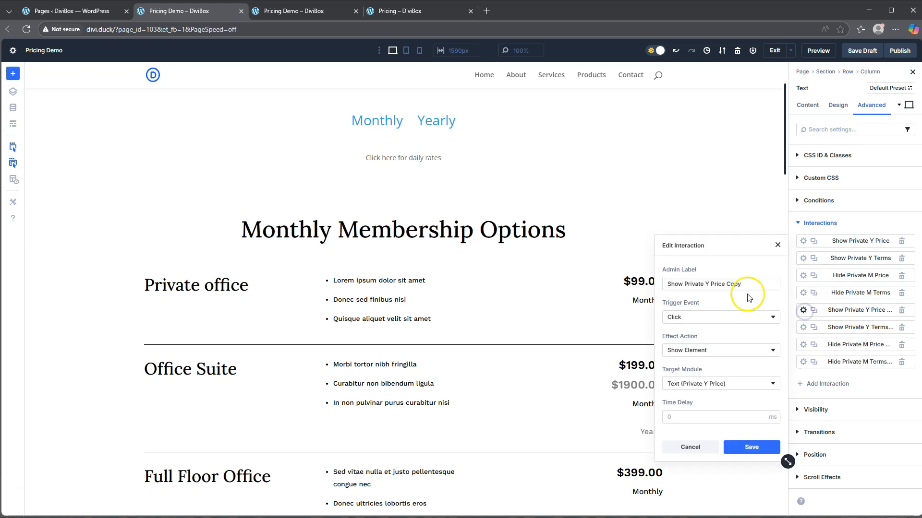
drag(684, 284, 693, 286)
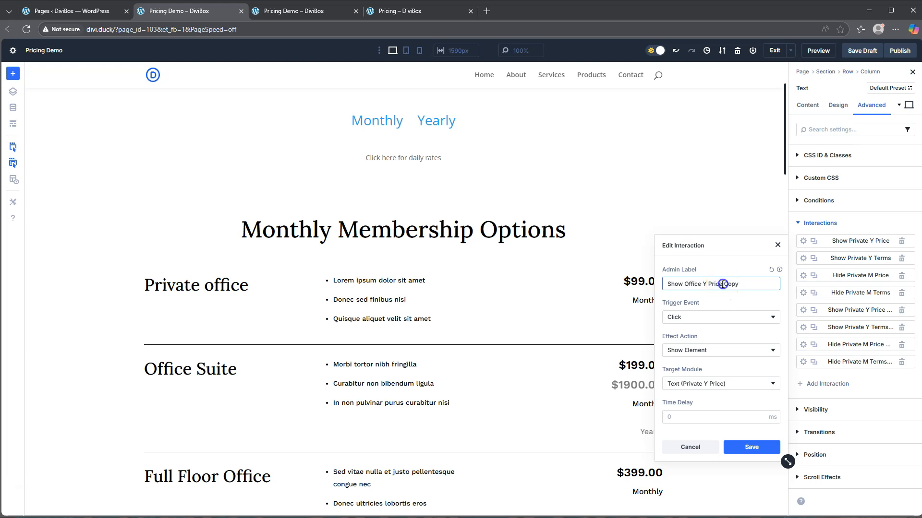
key(BackSpace)
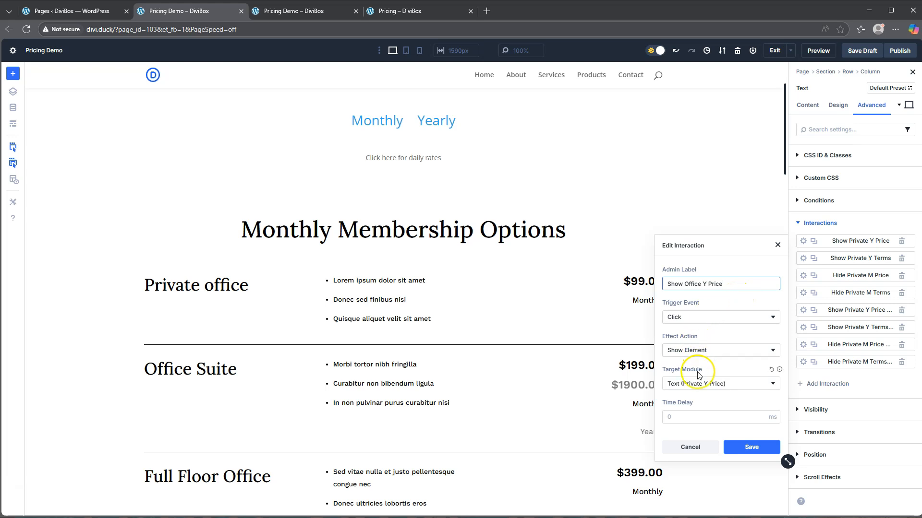
click(732, 383)
scroll(709, 363, down, 5)
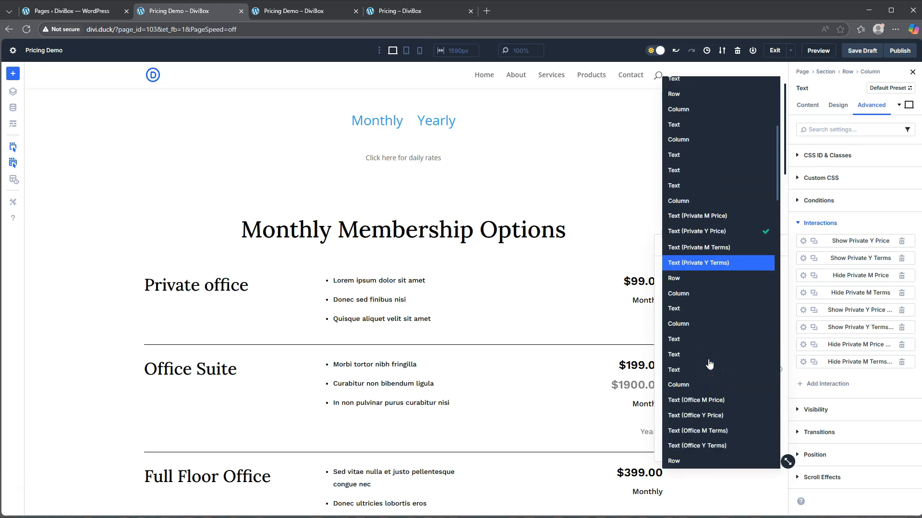
click(702, 370)
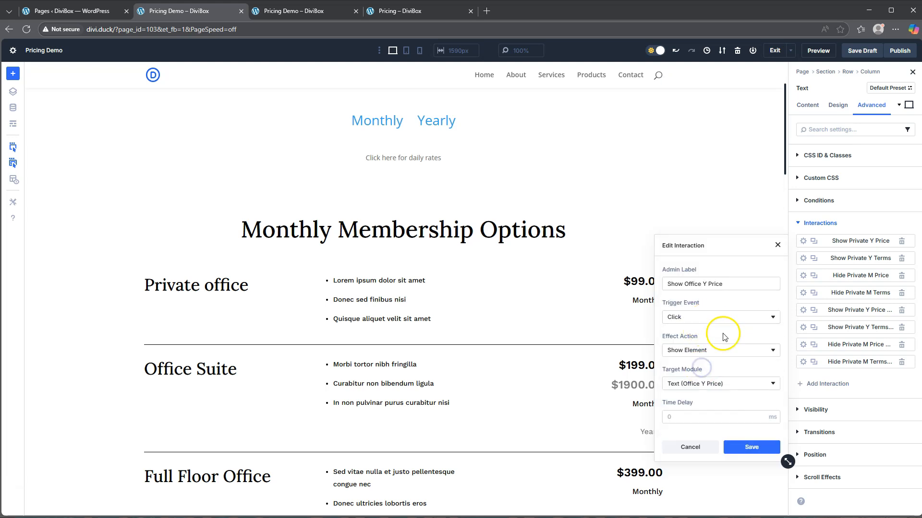
click(751, 450)
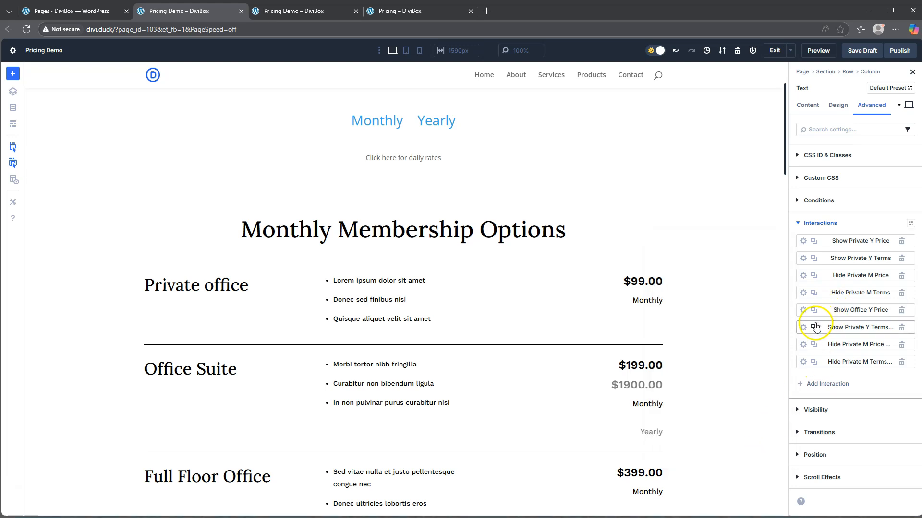
Rename the Yearly toggle's copied Show Private Y Terms interaction to "Show Office Y Terms" and target Text (Office Y Terms), saving the change
click(803, 329)
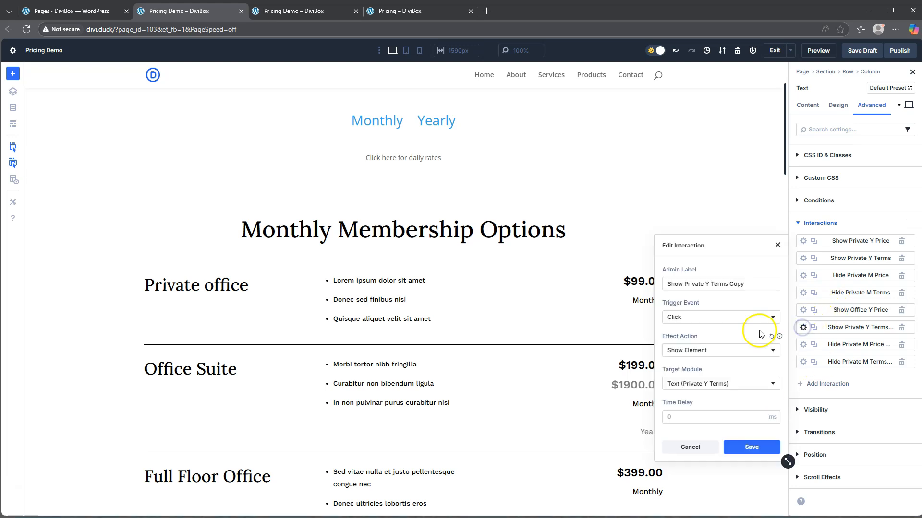
double_click(697, 285)
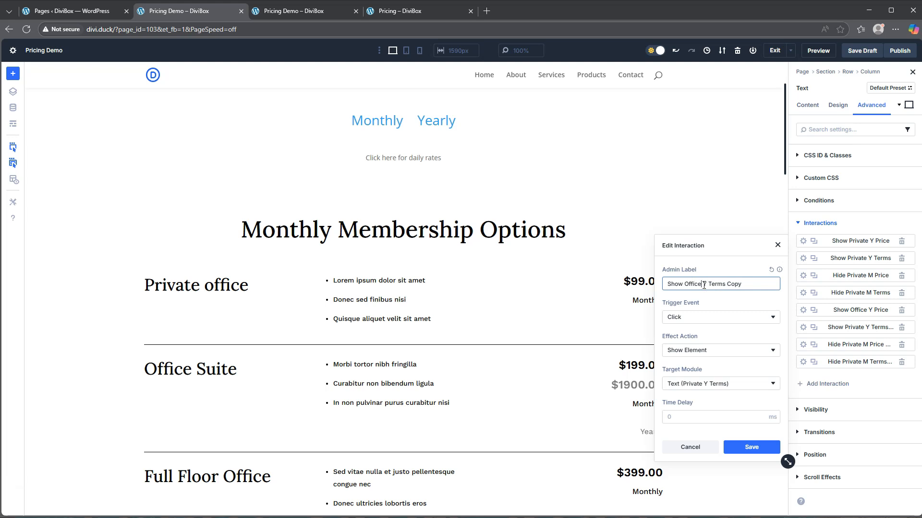
text(Office)
double_click(734, 283)
key(BackSpace)
click(724, 383)
scroll(722, 372, down, 5)
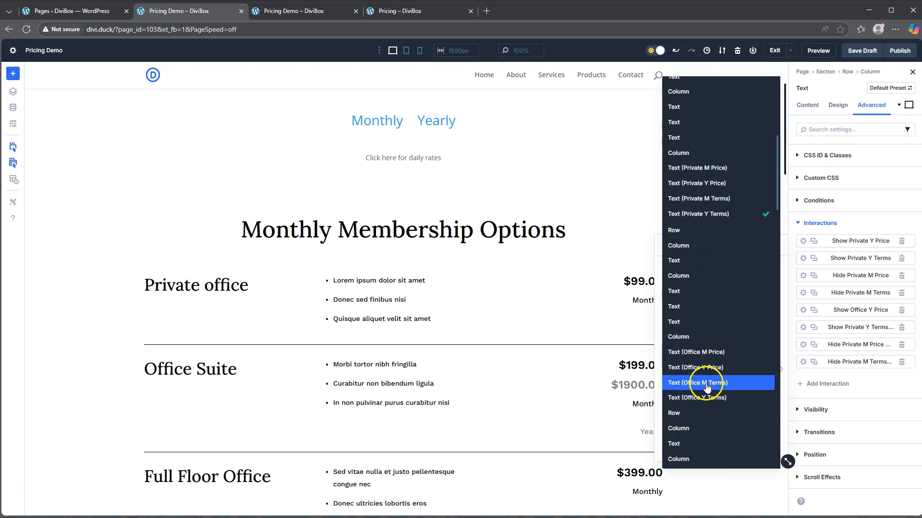
click(702, 401)
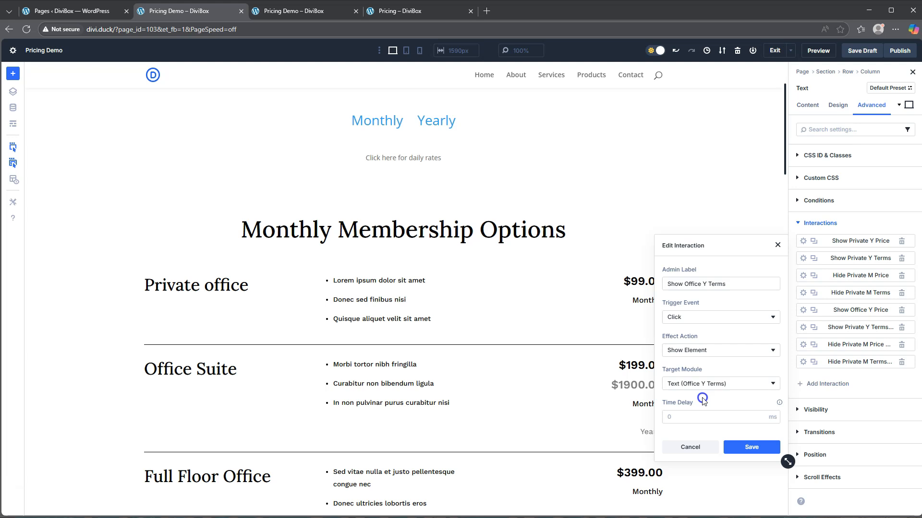
click(750, 450)
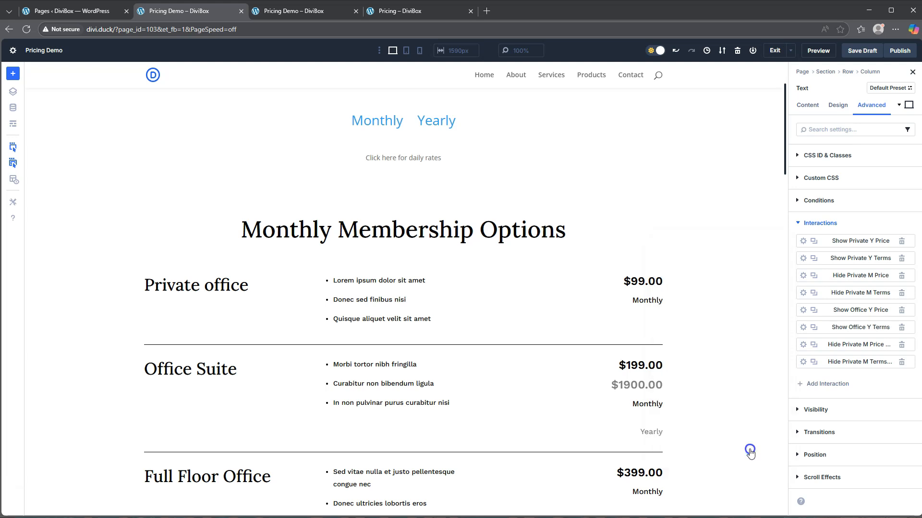
Rename the Yearly toggle's copied Hide Private M Price interaction to "Hide Office M Price" and target Text (Office Y Price), saving the change
click(803, 344)
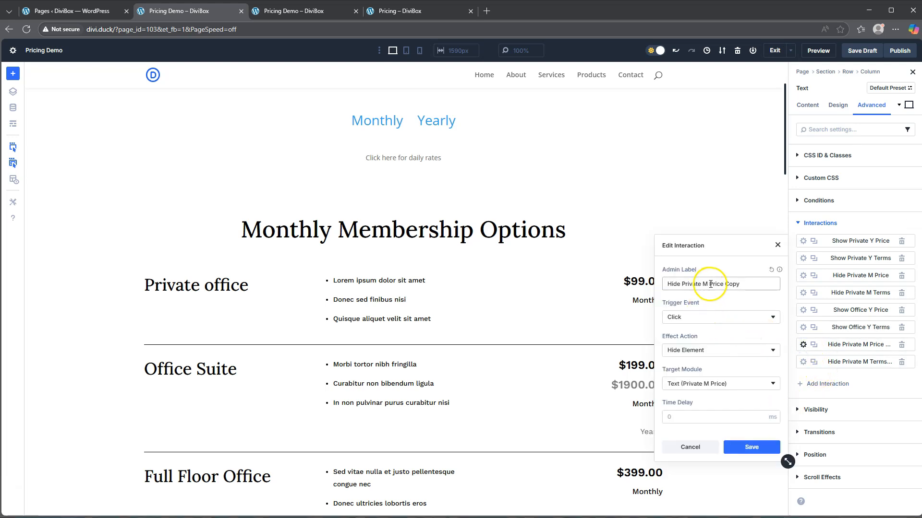
click(751, 284)
key(BackSpace)
key(BackSpace)
key(BackSpace)
key(BackSpace)
key(BackSpace)
click(700, 284)
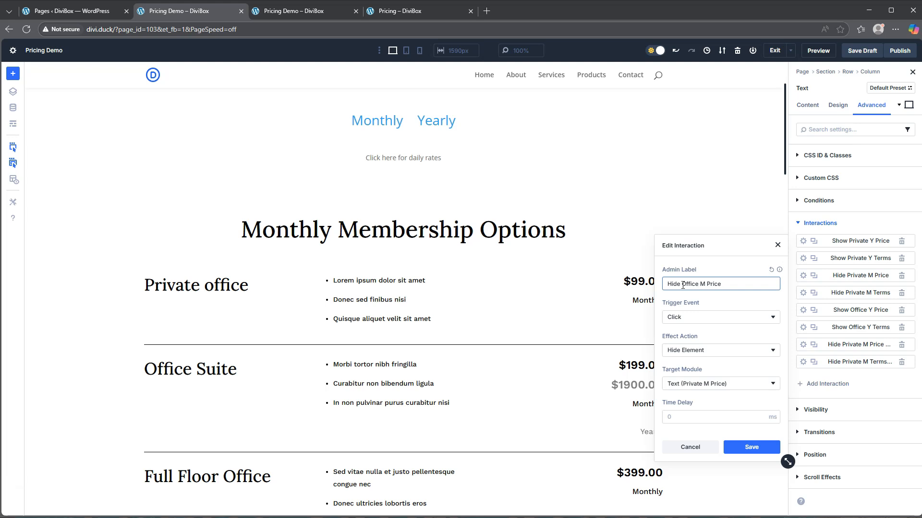
click(721, 384)
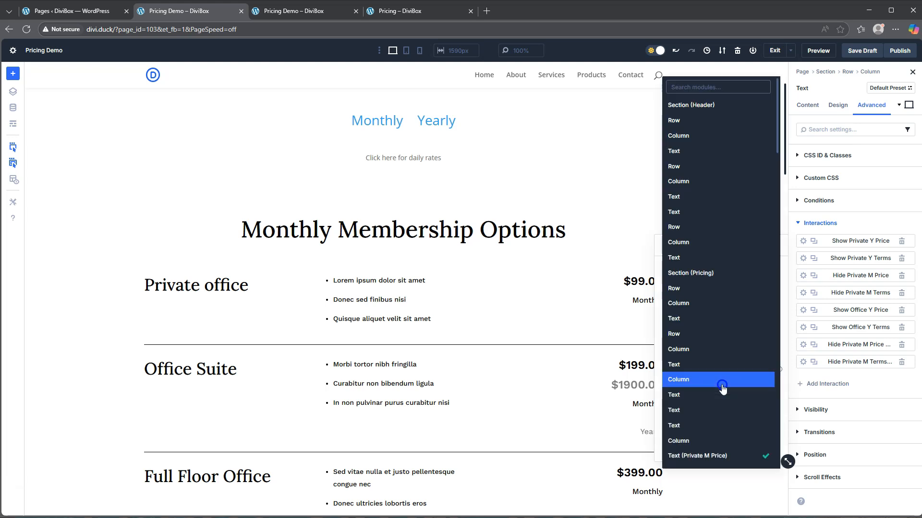
scroll(715, 356, down, 5)
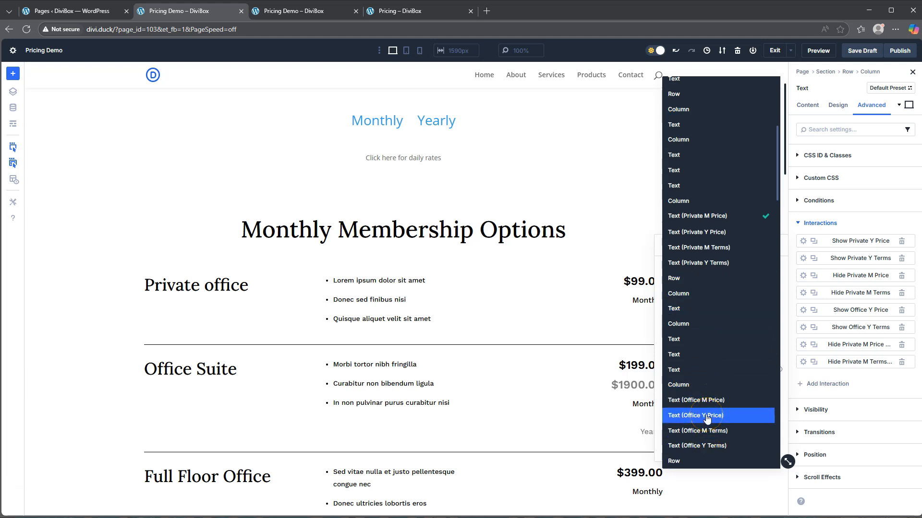
click(707, 417)
click(751, 447)
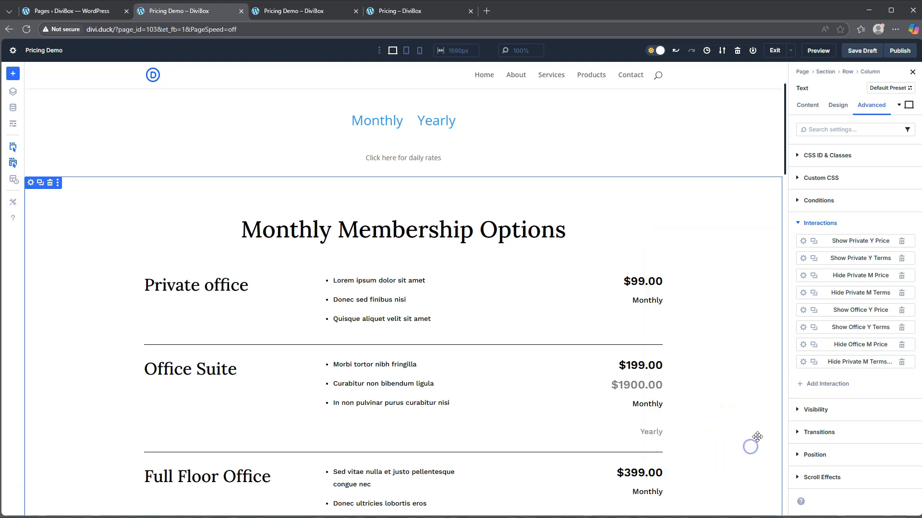
Change the target module of the Hide Office M Price interaction to Text (Office M Price) and save it
click(803, 345)
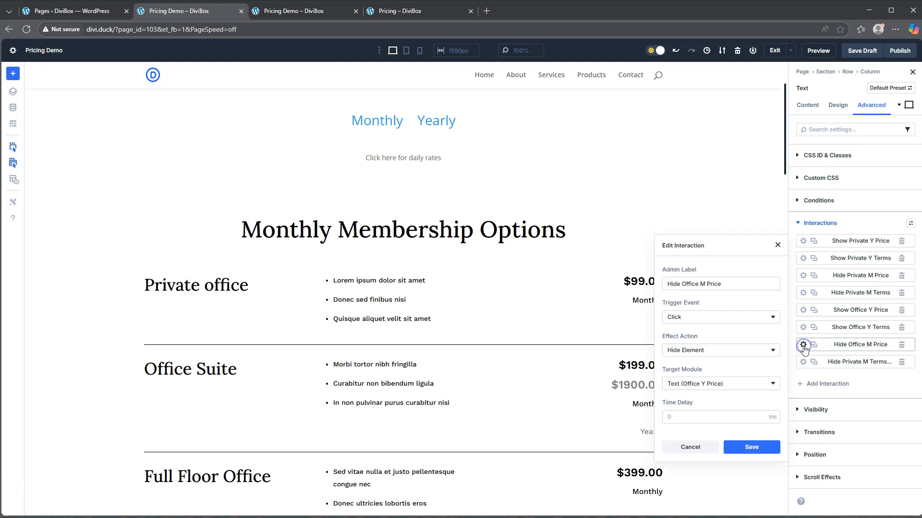
click(715, 384)
scroll(712, 409, down, 3)
click(716, 315)
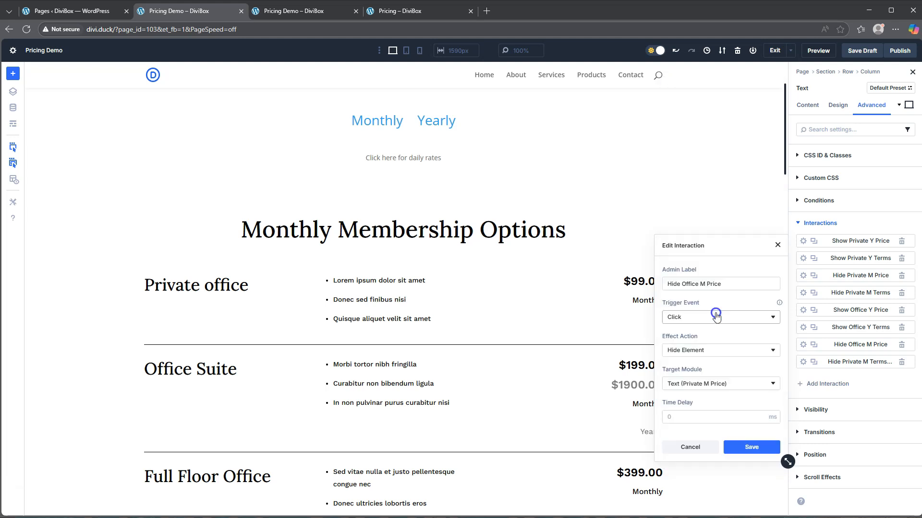
click(715, 384)
scroll(718, 385, down, 4)
scroll(718, 380, down, 3)
click(714, 368)
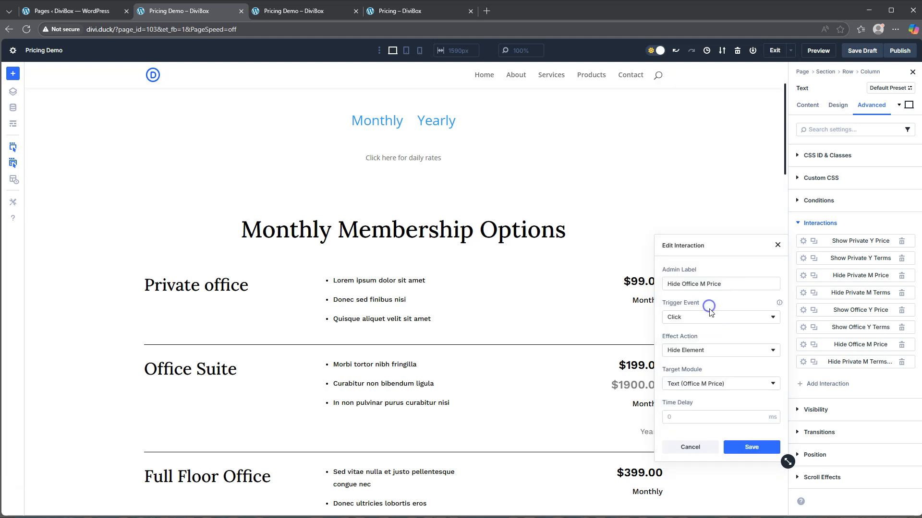
click(751, 448)
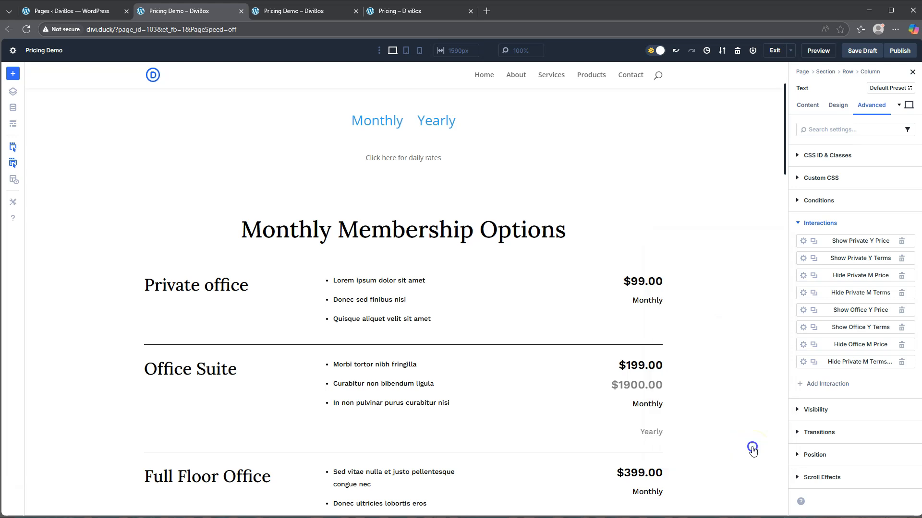
Rename the Yearly toggle's copied Hide Private M Terms interaction to "Hide Office M Terms" and target Text (Office M Terms), saving the change
click(804, 365)
double_click(758, 286)
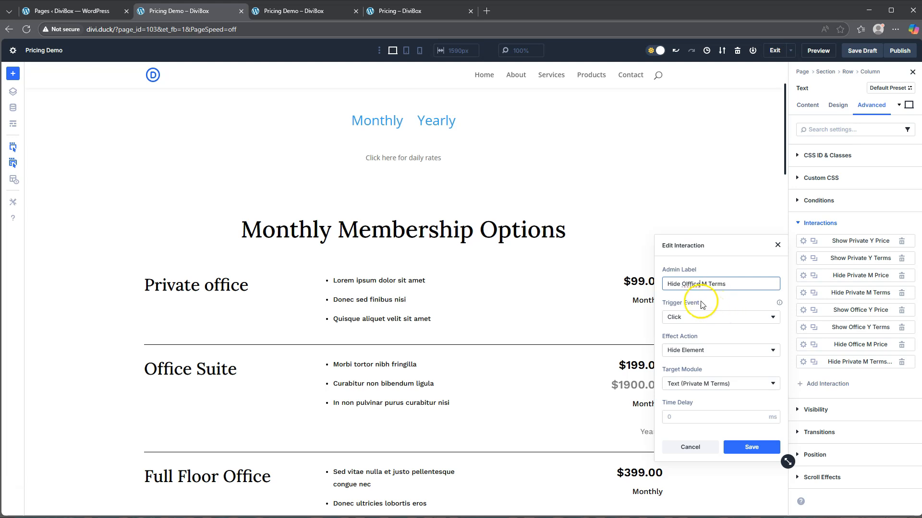
right_click(688, 284)
key(Escape)
click(716, 384)
scroll(716, 384, down, 7)
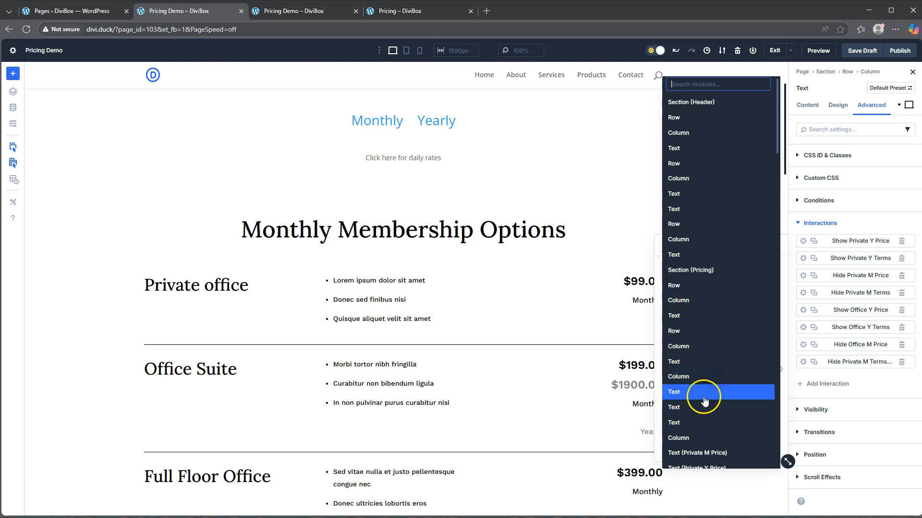
scroll(702, 367, down, 2)
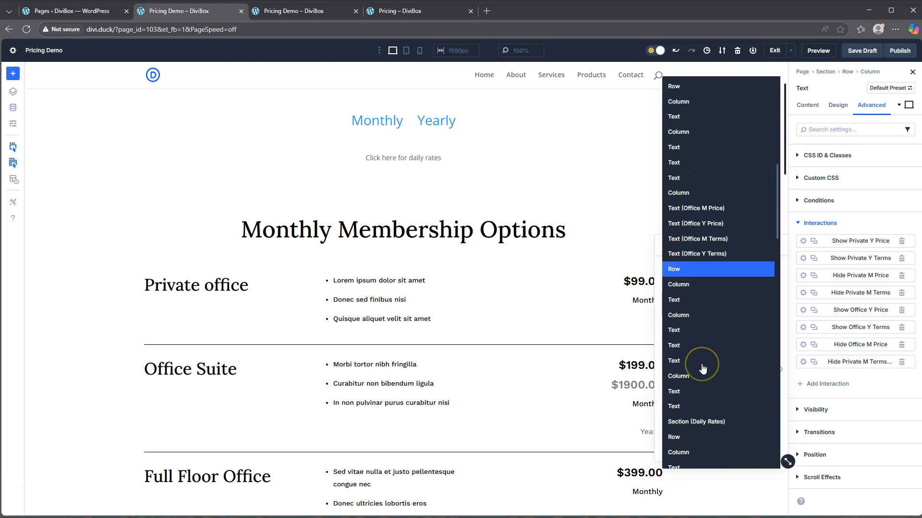
click(704, 245)
click(751, 448)
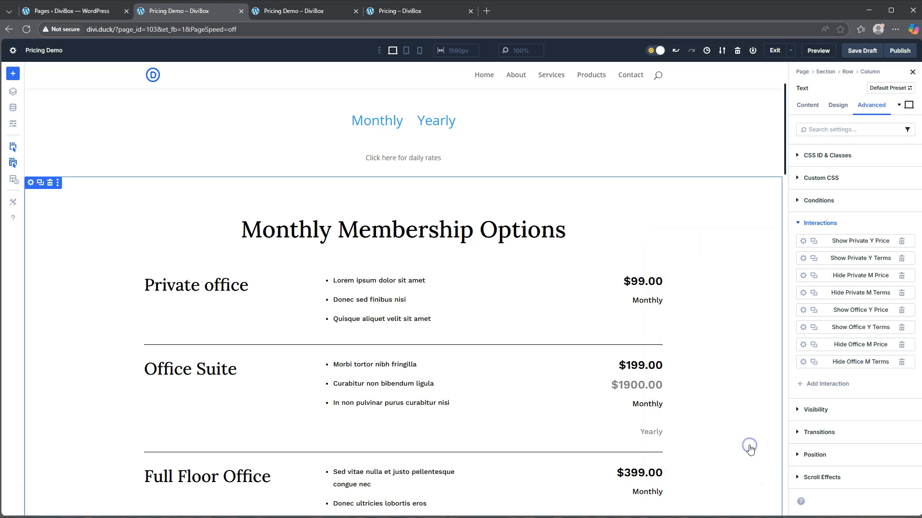
Save the page as a draft and reload its preview in the other browser tab
click(858, 54)
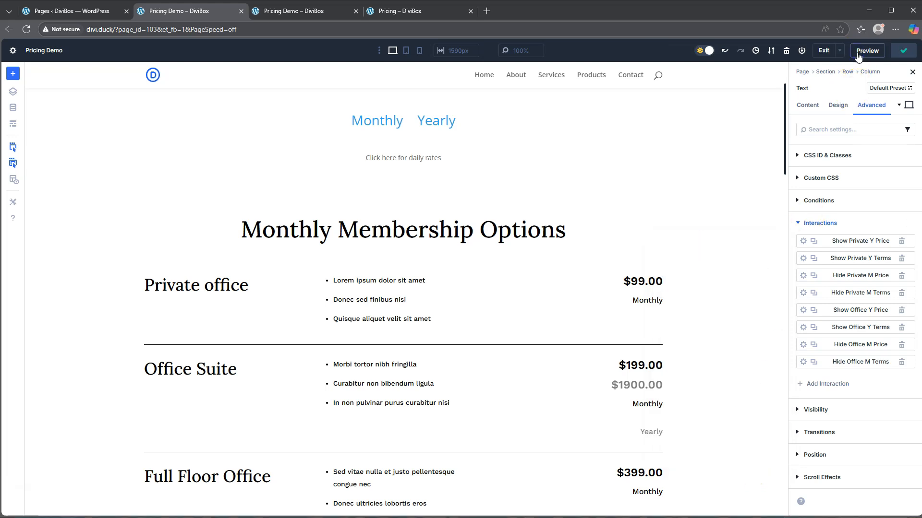
click(312, 12)
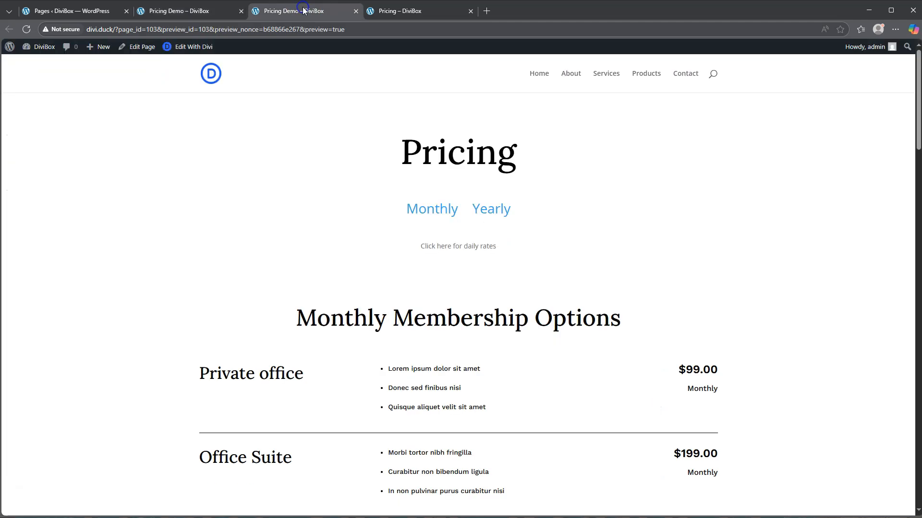
click(27, 30)
Test the Monthly and Yearly toggles on the previewed page, checking the Private office and Office Suite prices and terms
scroll(700, 281, down, 2)
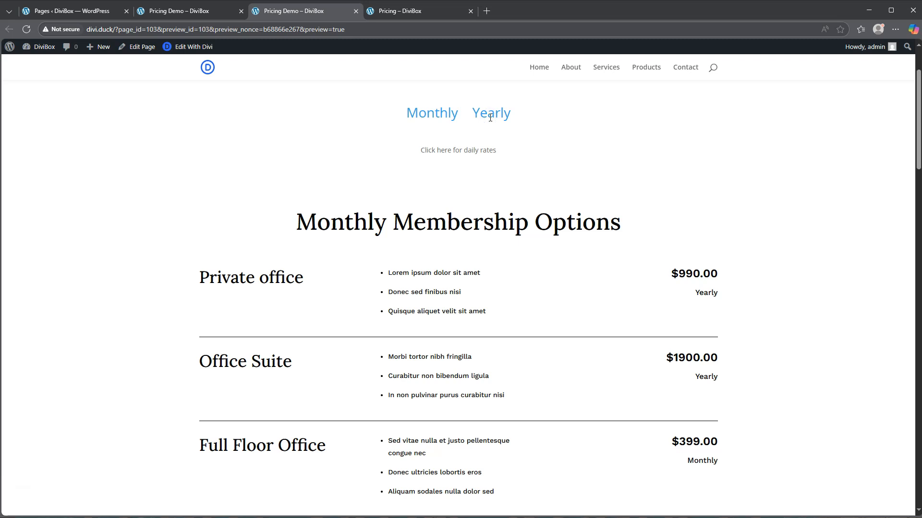
click(439, 113)
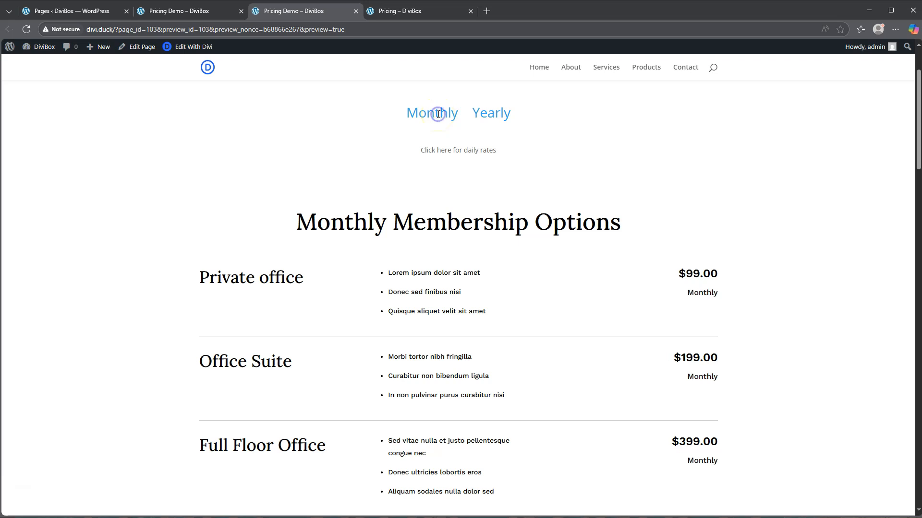
click(494, 113)
click(432, 113)
click(491, 110)
click(439, 113)
scroll(454, 144, down, 9)
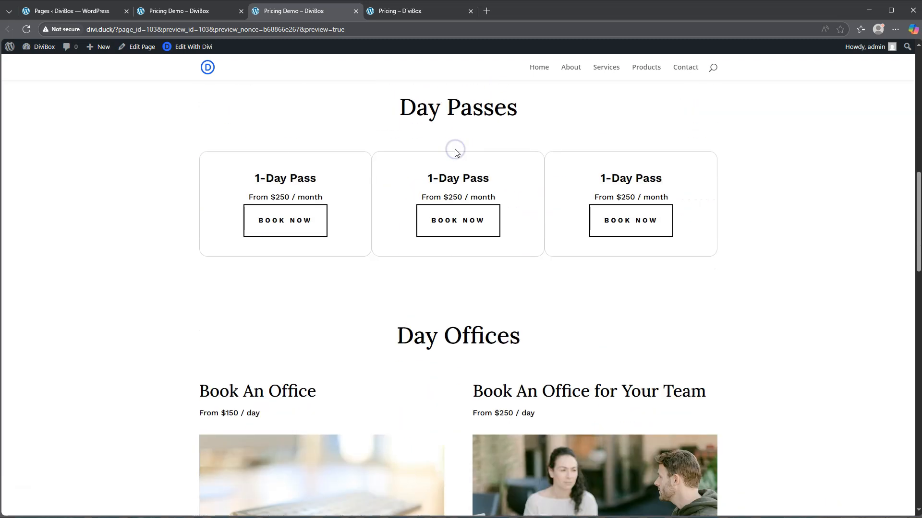
scroll(456, 153, up, 10)
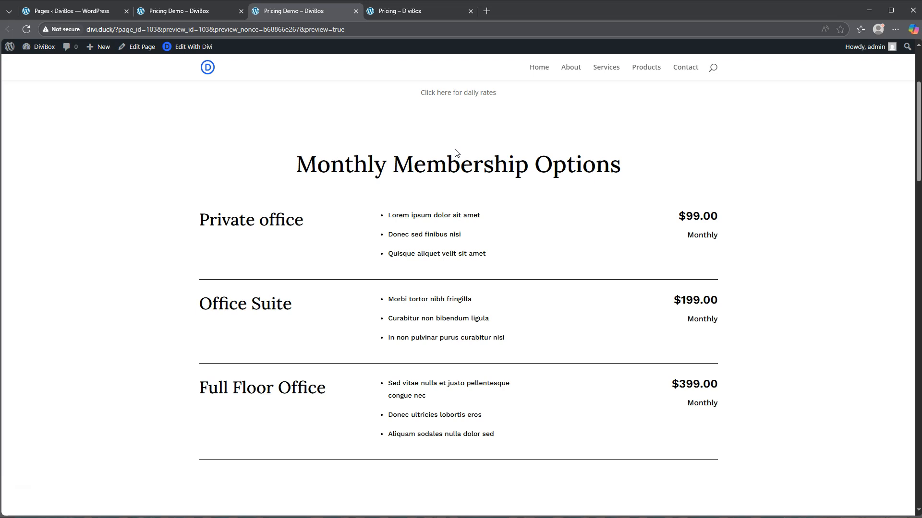
scroll(456, 153, up, 3)
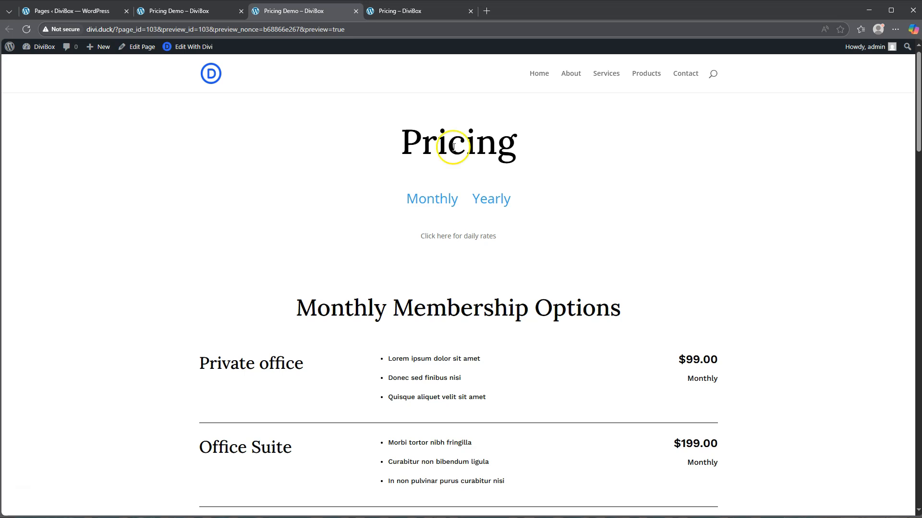
Return to the page builder and show the trigger events available for a new interaction on the Yearly toggle
click(195, 12)
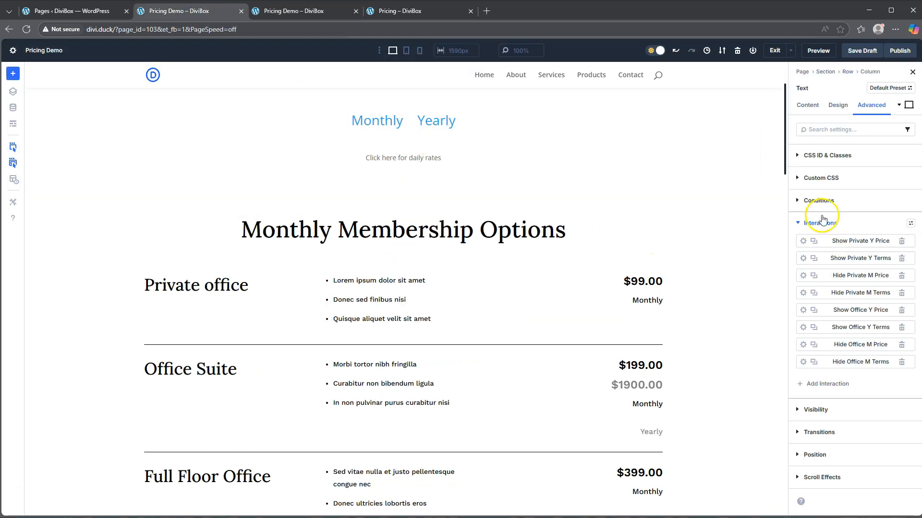
click(812, 384)
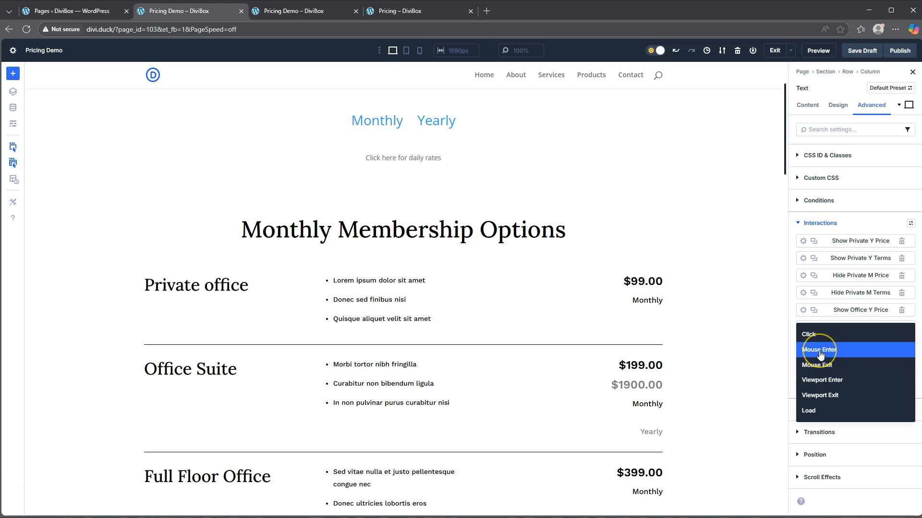